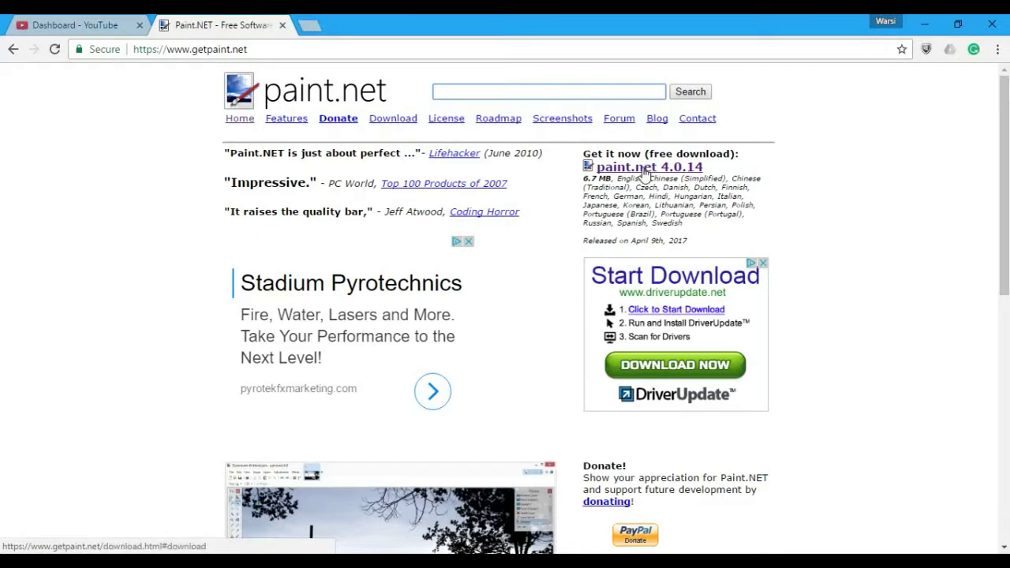
# Step: Open the paint.net 4.0.14 download page from the free download link
pyautogui.moveTo(726, 167); pyautogui.dragTo(604, 154)
pyautogui.click(722, 160)
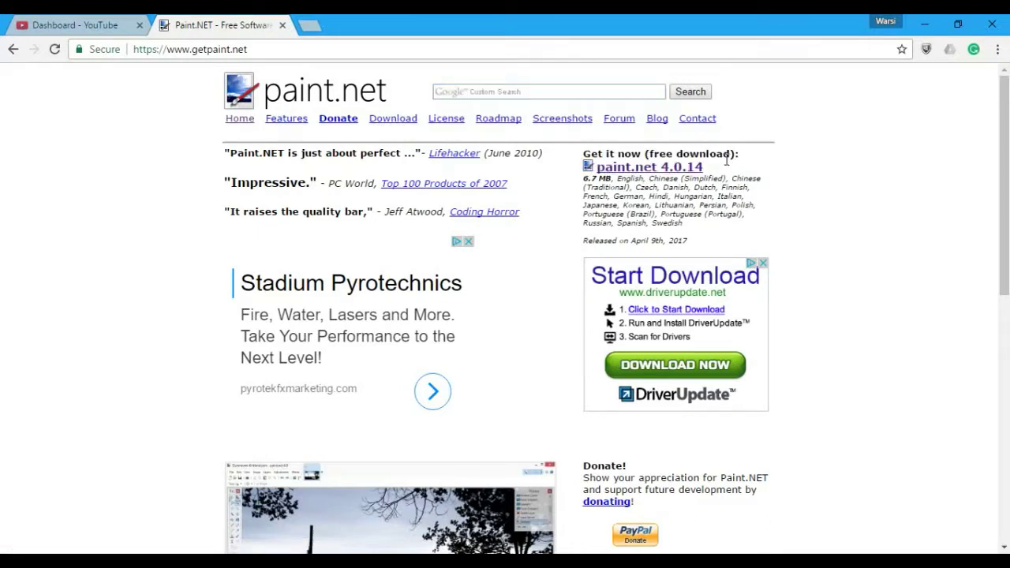
pyautogui.click(665, 169)
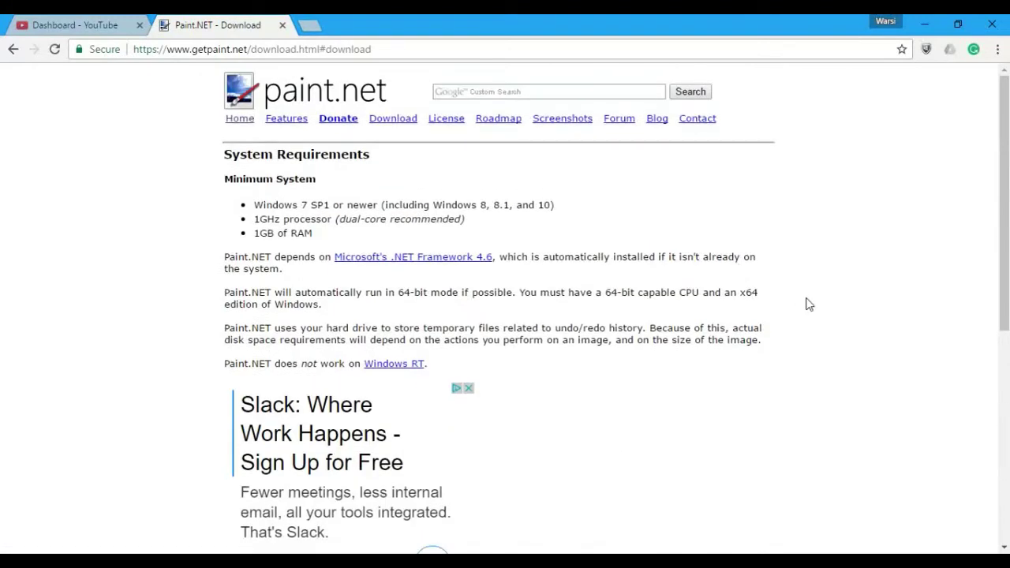
# Step: Examine the Download section for the version 4.0.14 download offered by dotPDN
pyautogui.scroll(-5, 809, 304)
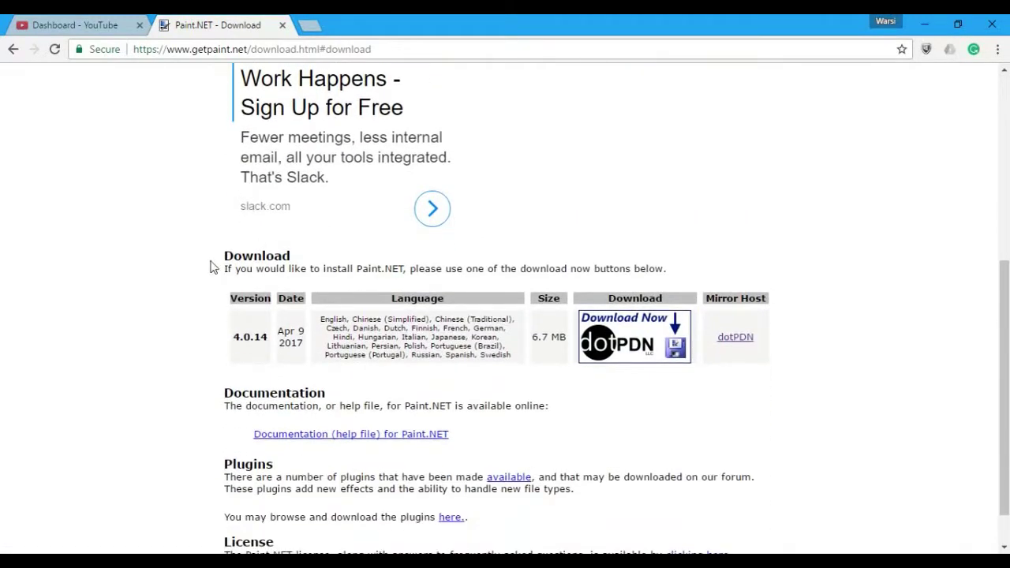
pyautogui.hotkey('ctrl', 'a')
pyautogui.rightClick(947, 395)
pyautogui.click(271, 317)
pyautogui.moveTo(224, 260); pyautogui.dragTo(631, 288)
pyautogui.click(221, 251)
pyautogui.moveTo(226, 254); pyautogui.dragTo(302, 261)
pyautogui.click(385, 267)
pyautogui.click(602, 333)
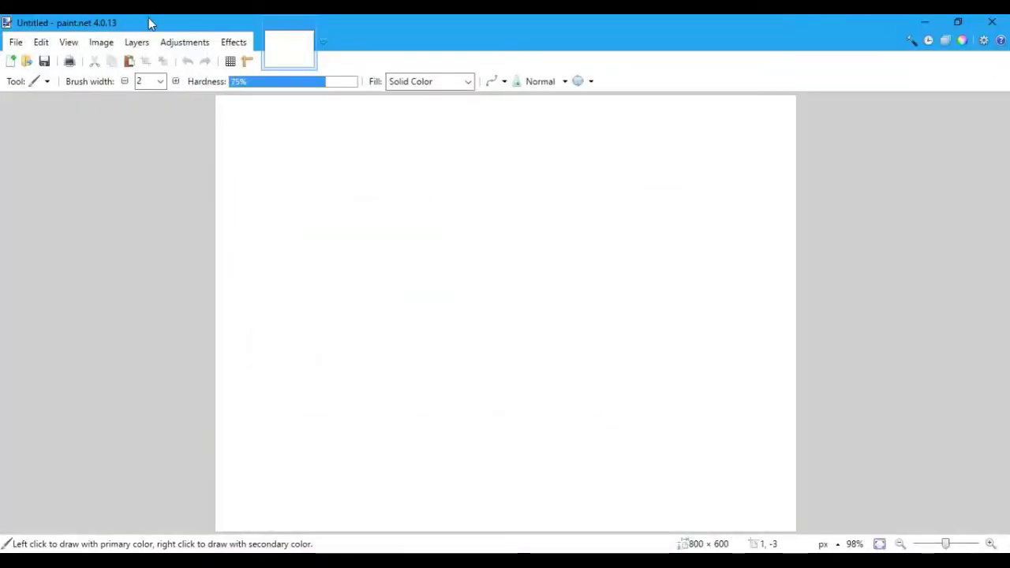
pyautogui.click(101, 42)
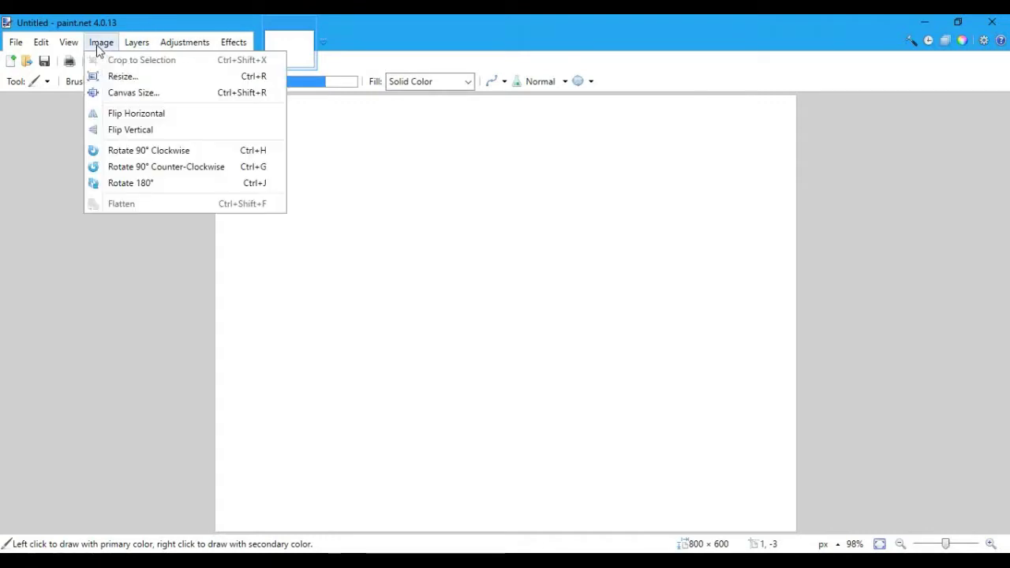
pyautogui.click(131, 93)
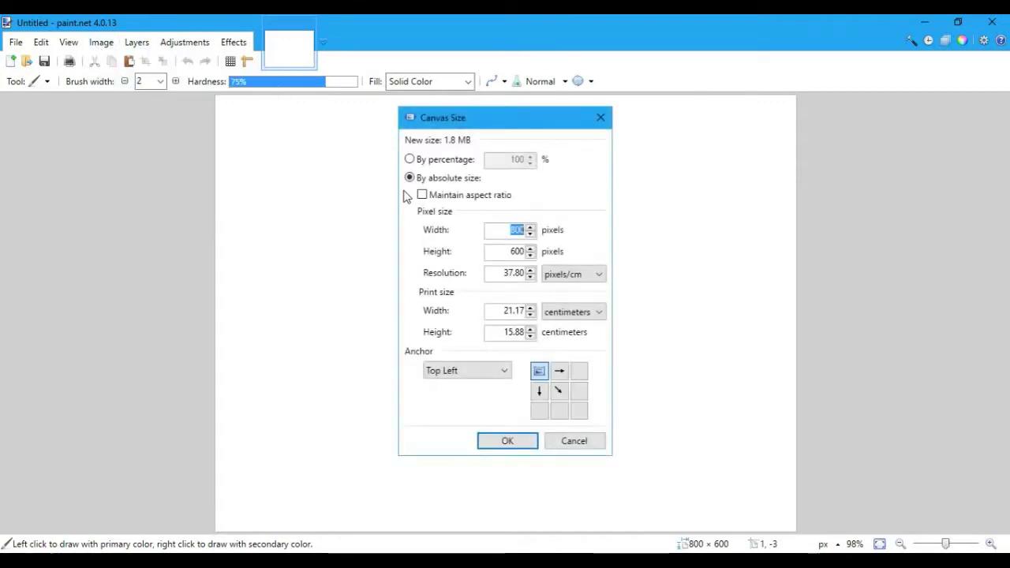
pyautogui.click(585, 445)
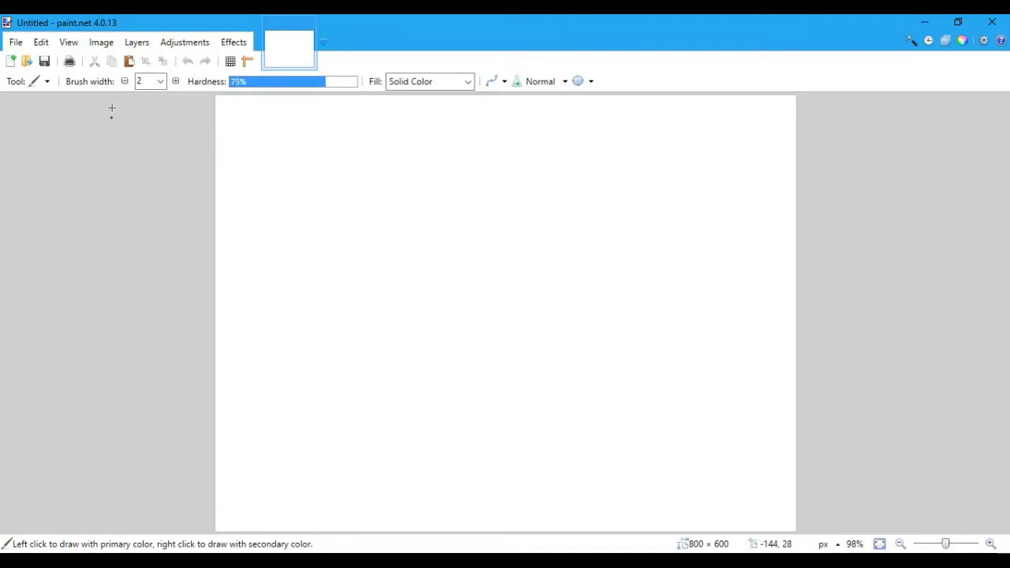
# Step: Resize the blank image to a width of 400 pixels and a height of 400 pixels
pyautogui.click(104, 44)
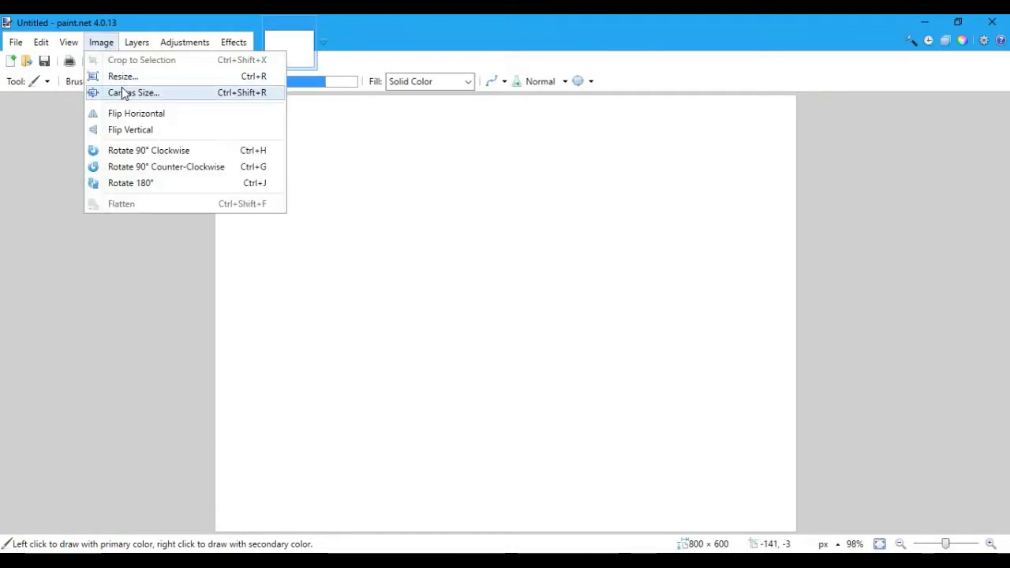
pyautogui.click(121, 77)
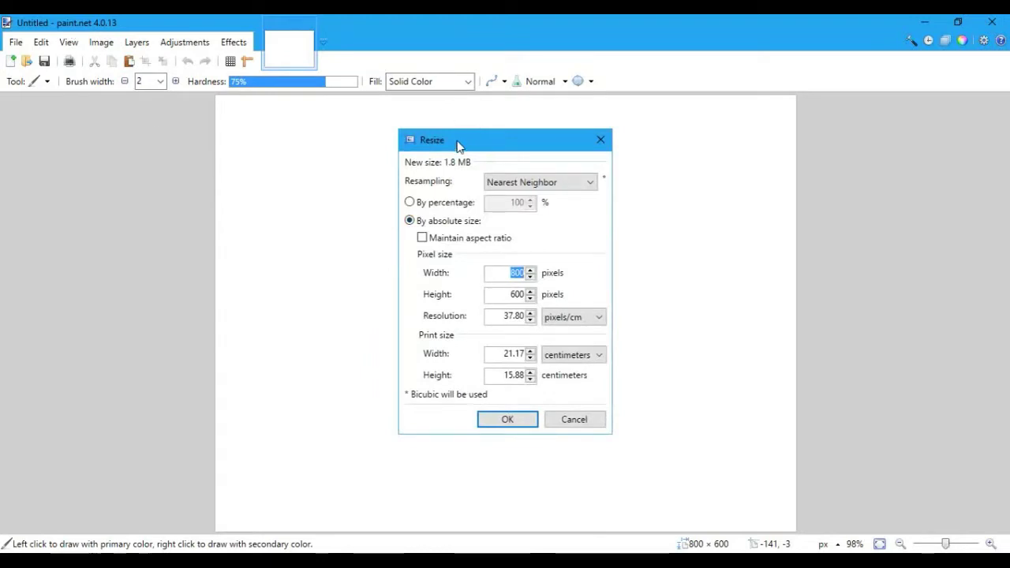
pyautogui.press('BackSpace')
pyautogui.write('400')
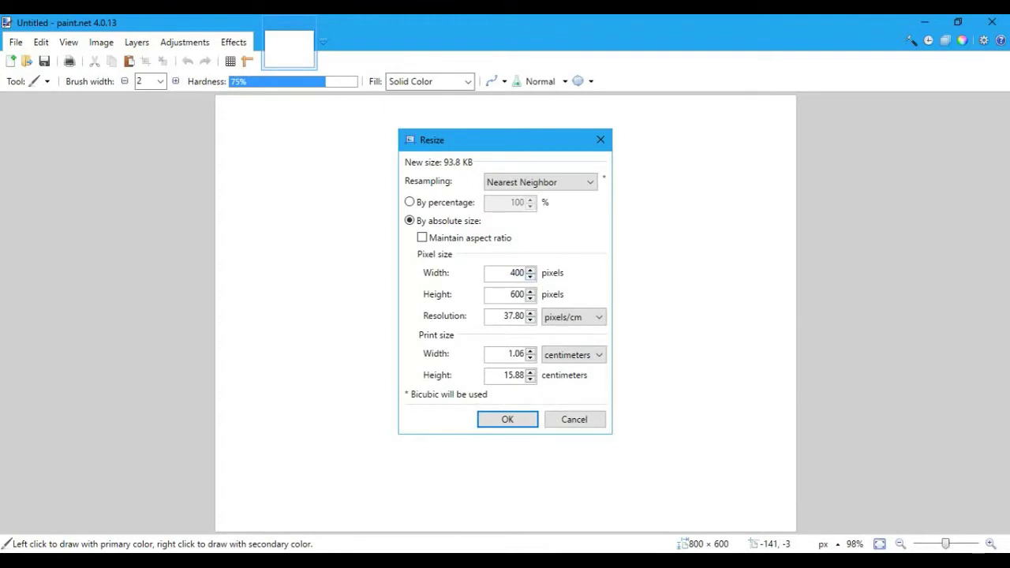
pyautogui.doubleClick(512, 292)
pyautogui.write('400')
pyautogui.click(508, 419)
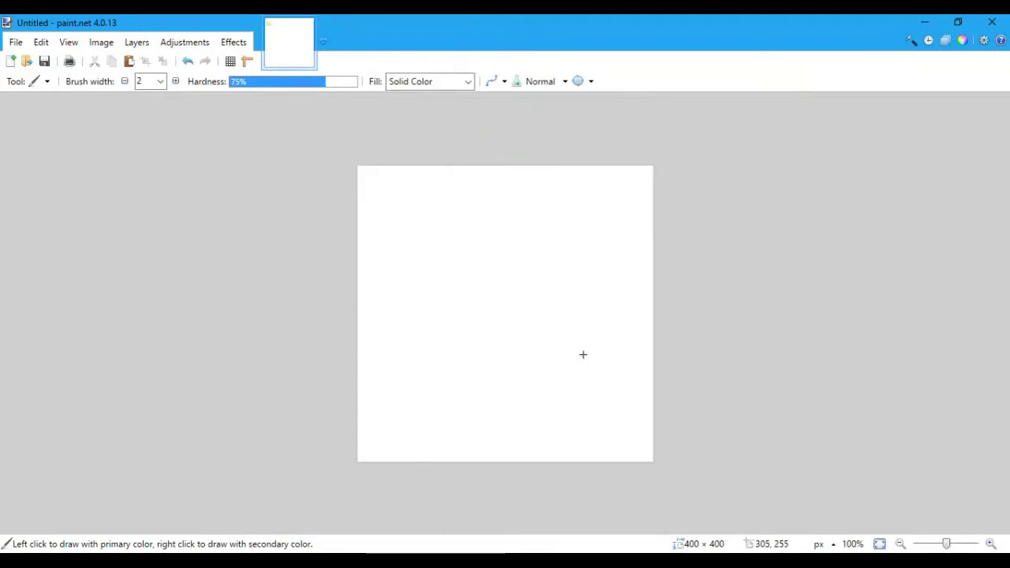
# Step: Resize the image to a width of 1920 pixels and a height of 1080 pixels
pyautogui.scroll(2, 584, 354)
pyautogui.scroll(-1, 584, 354)
pyautogui.scroll(-1, 583, 354)
pyautogui.scroll(1, 583, 355)
pyautogui.click(101, 42)
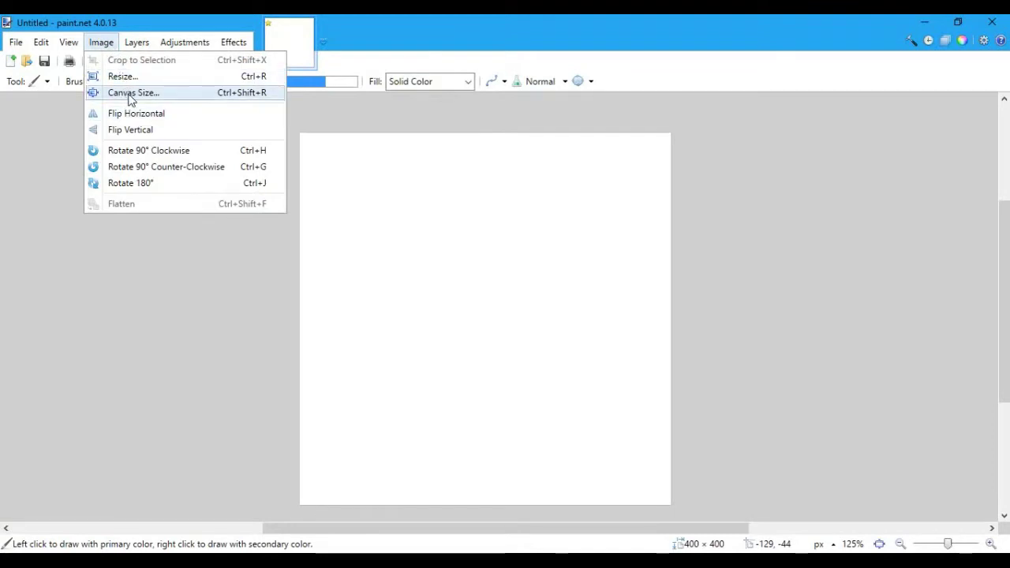
pyautogui.click(124, 78)
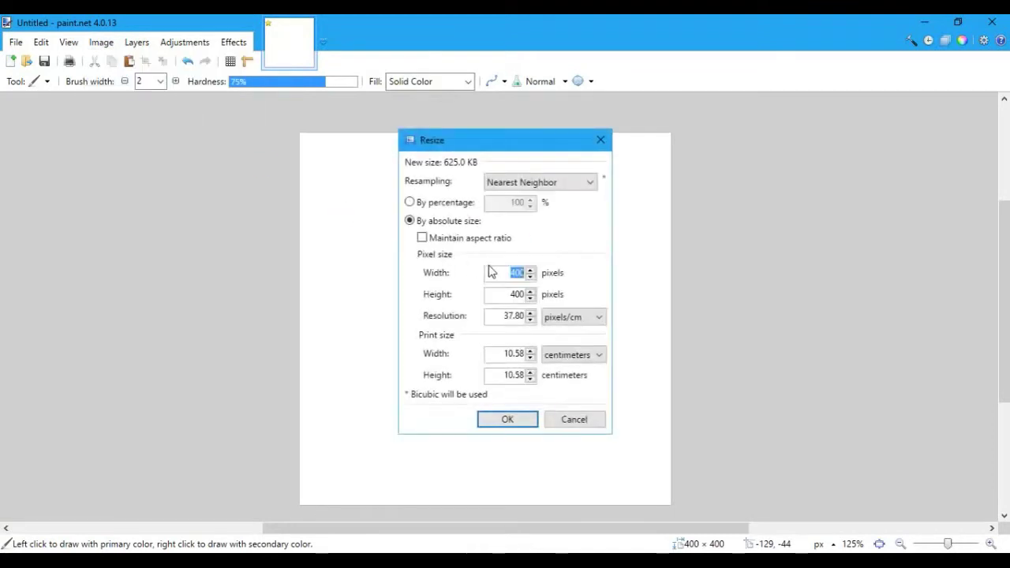
pyautogui.press('BackSpace')
pyautogui.write('1920')
pyautogui.press('Tab')
pyautogui.press('BackSpace')
pyautogui.write('1080')
pyautogui.press('Return')
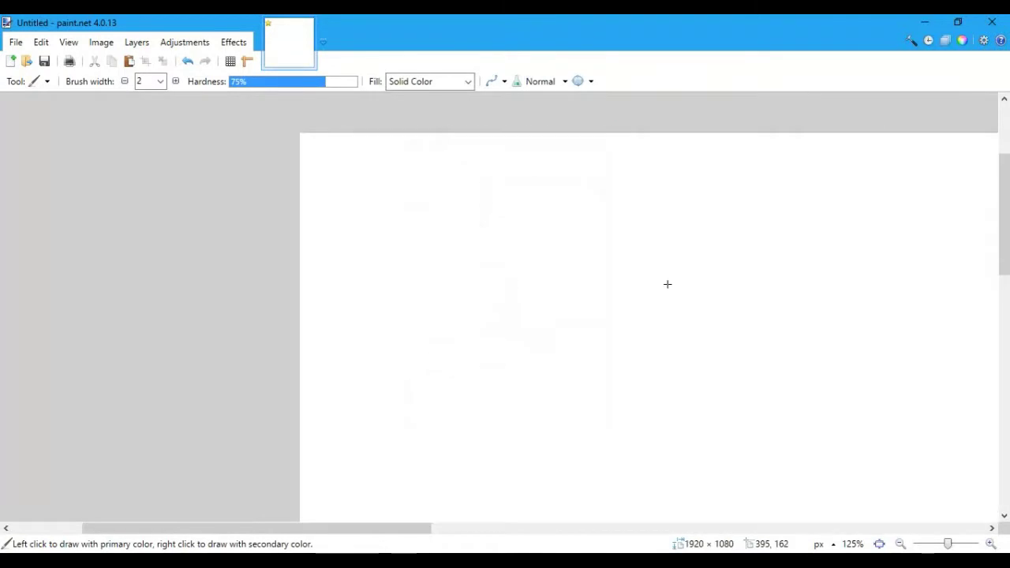
# Step: Look over the full extent of the 1920 × 1080 canvas
pyautogui.hscroll(4, 668, 284)
pyautogui.scroll(-5, 668, 284)
pyautogui.hscroll(3, 668, 284)
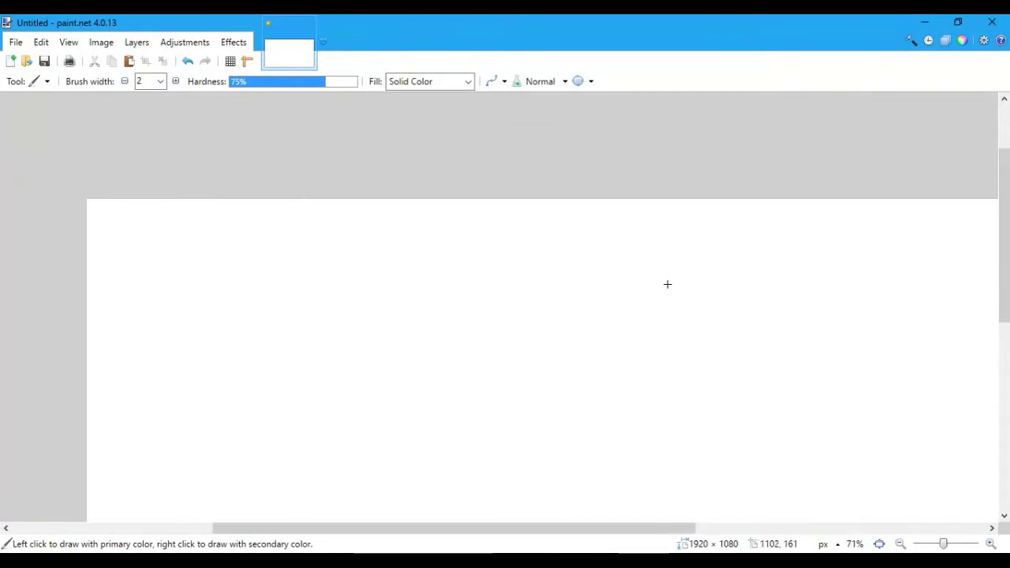
pyautogui.scroll(-1, 668, 284)
pyautogui.scroll(-2, 668, 284)
pyautogui.scroll(-2, 668, 284)
pyautogui.hscroll(2, 668, 284)
pyautogui.scroll(1, 668, 284)
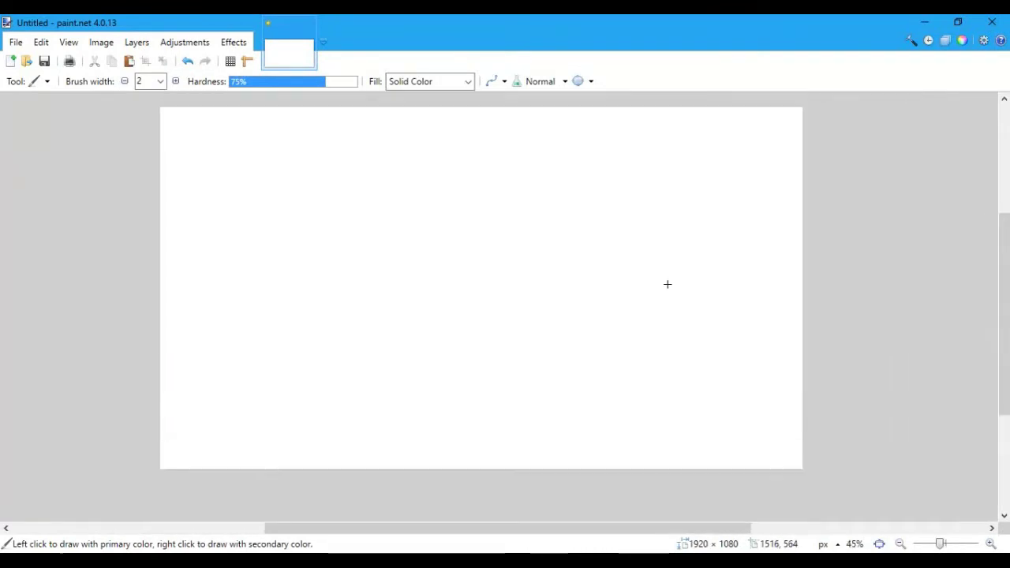
pyautogui.hscroll(-3, 668, 284)
pyautogui.hscroll(2, 668, 284)
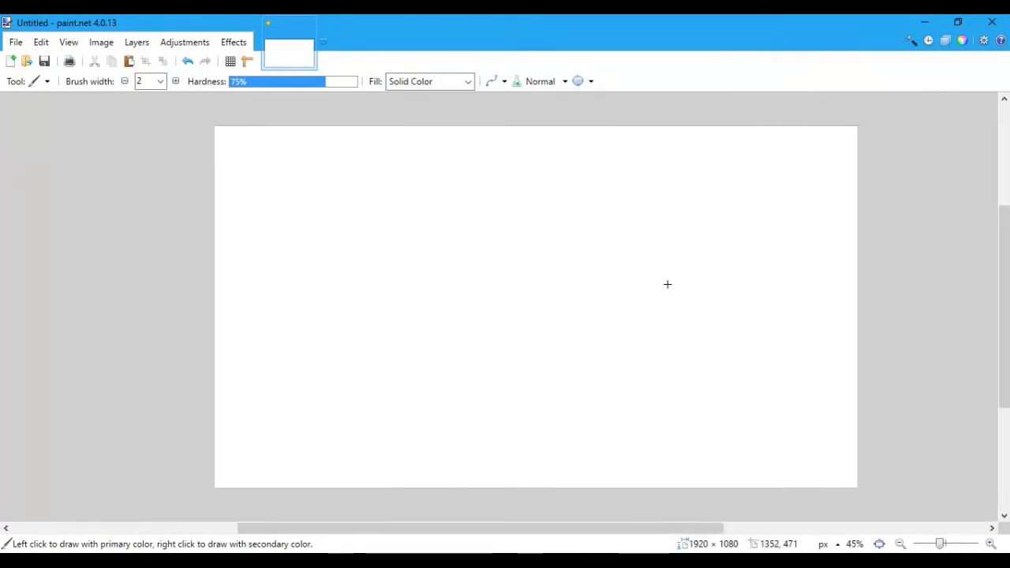
# Step: Undo both image resizes and fit the canvas to the window
pyautogui.hotkey('ctrl', 'z')
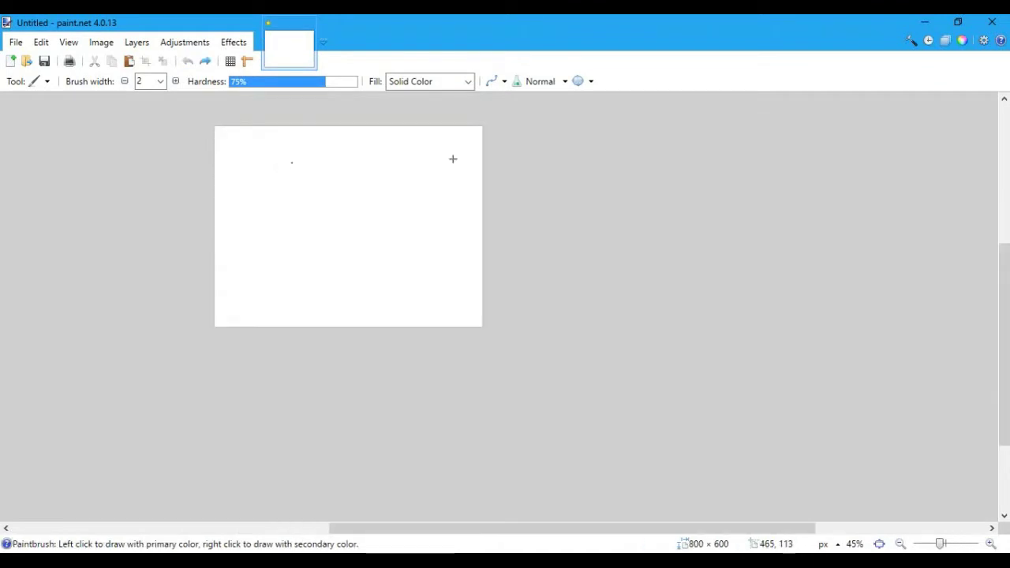
pyautogui.hscroll(-2, 453, 159)
pyautogui.scroll(3, 453, 159)
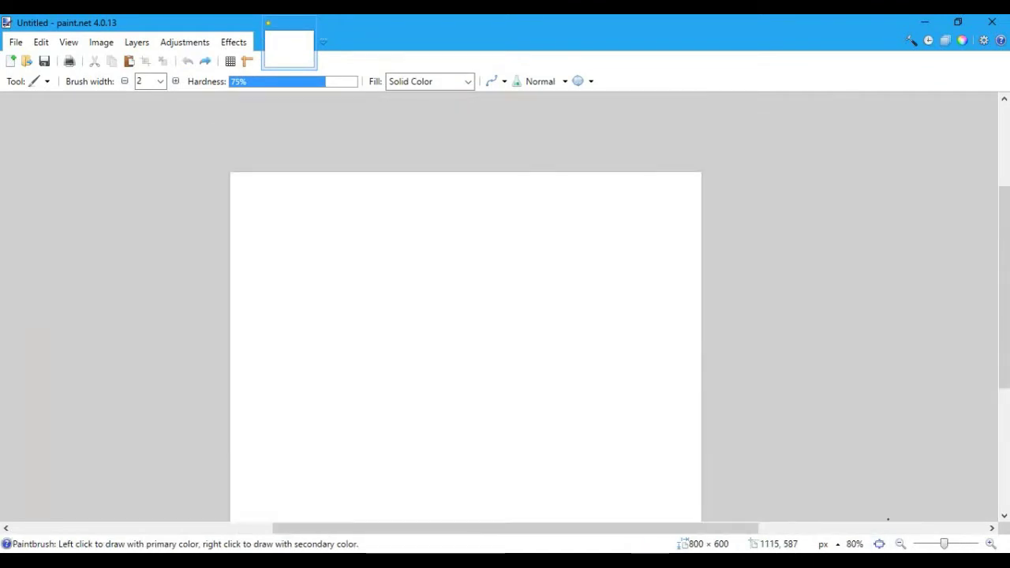
pyautogui.scroll(-2, 813, 361)
pyautogui.scroll(1, 813, 362)
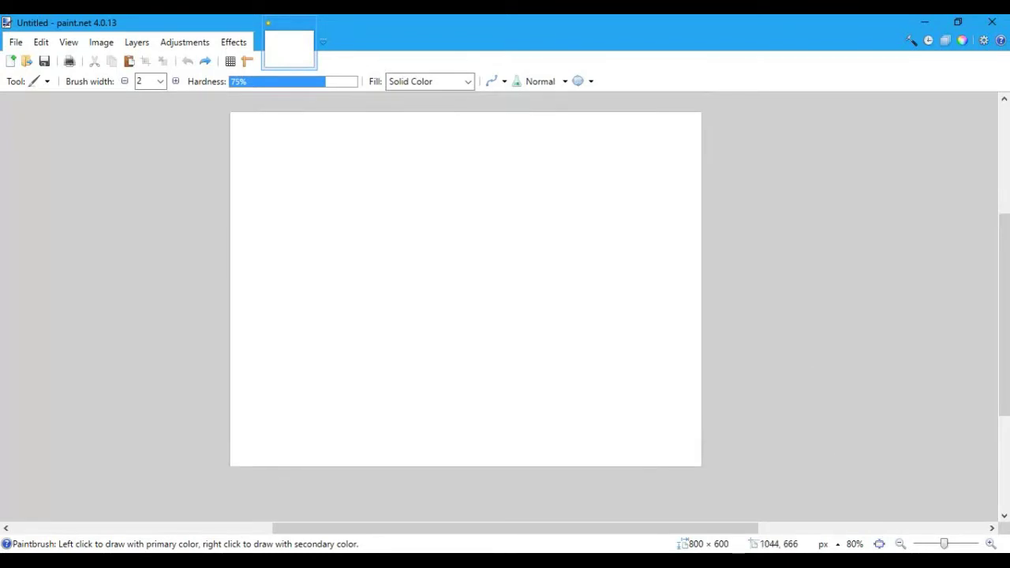
pyautogui.click(879, 544)
# Step: Move the canvas partly out of view, restore it by fitting it to the window, and toggle that fit
pyautogui.keyDown('ctrl'); pyautogui.scroll(-2, 916, 418); pyautogui.keyUp('ctrl')
pyautogui.hscroll(3, 916, 418)
pyautogui.scroll(-3, 916, 418)
pyautogui.scroll(3, 917, 418)
pyautogui.hscroll(-3, 917, 418)
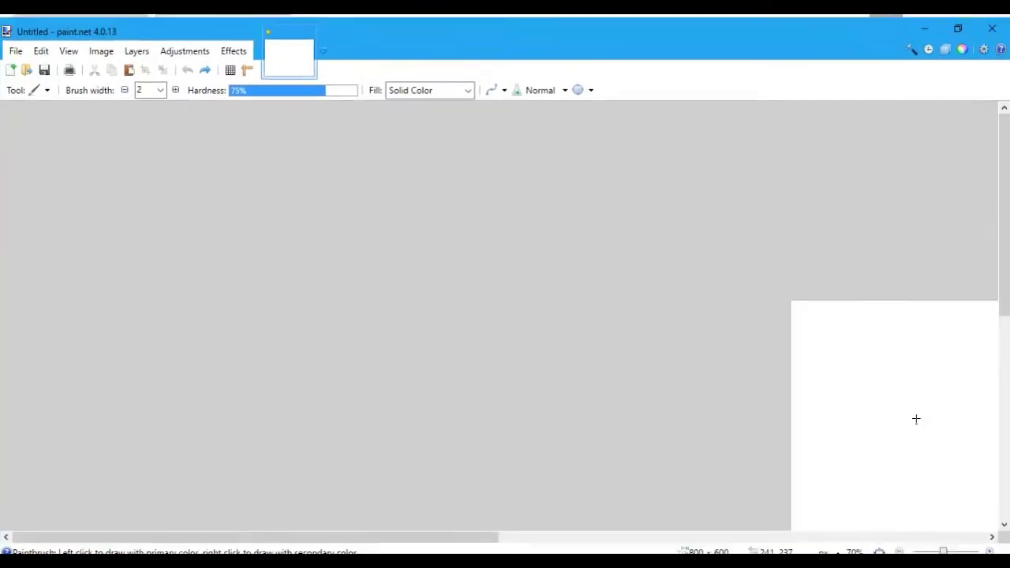
pyautogui.hscroll(3, 916, 419)
pyautogui.scroll(-3, 917, 418)
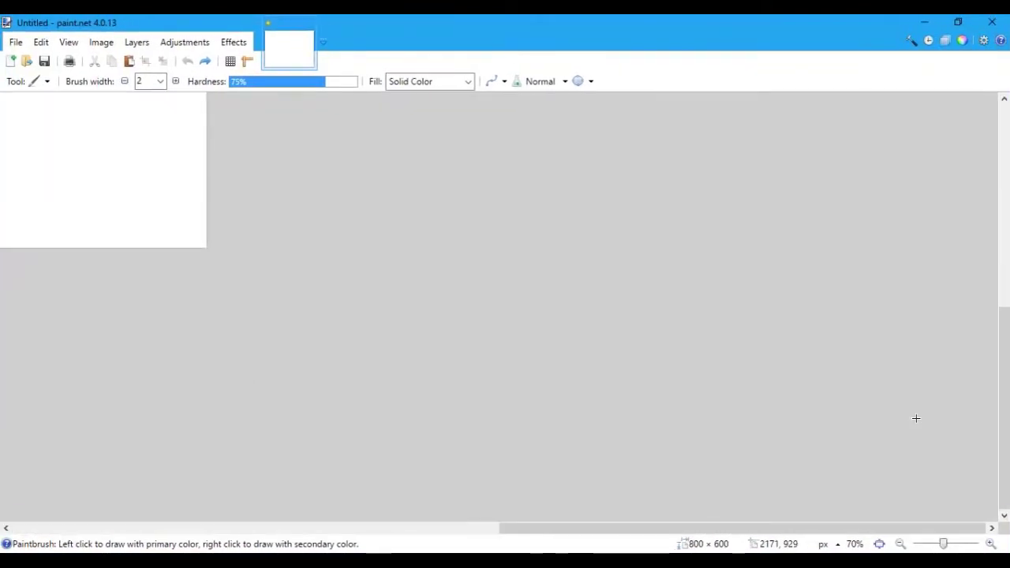
pyautogui.click(881, 544)
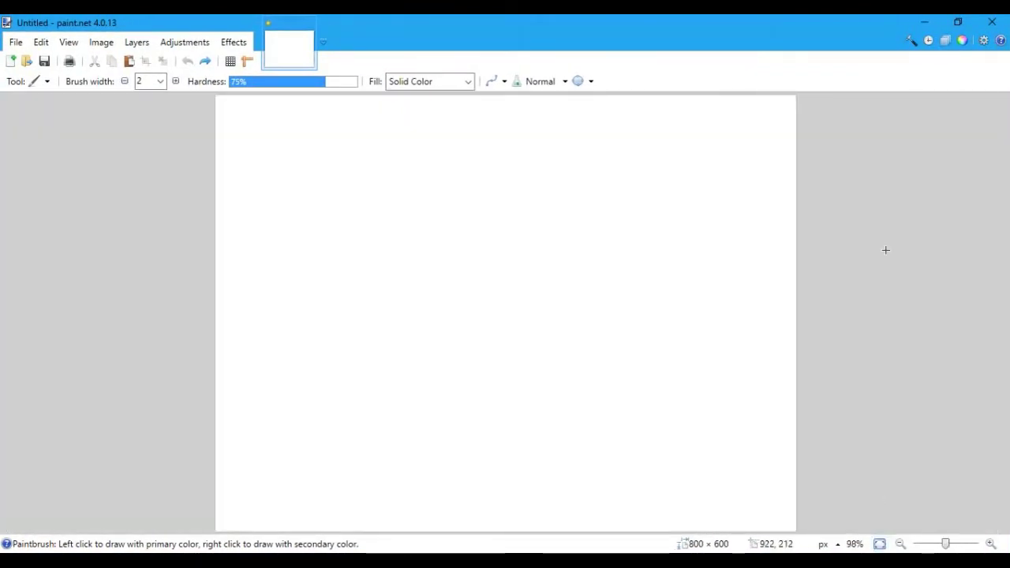
pyautogui.click(880, 545)
pyautogui.click(880, 544)
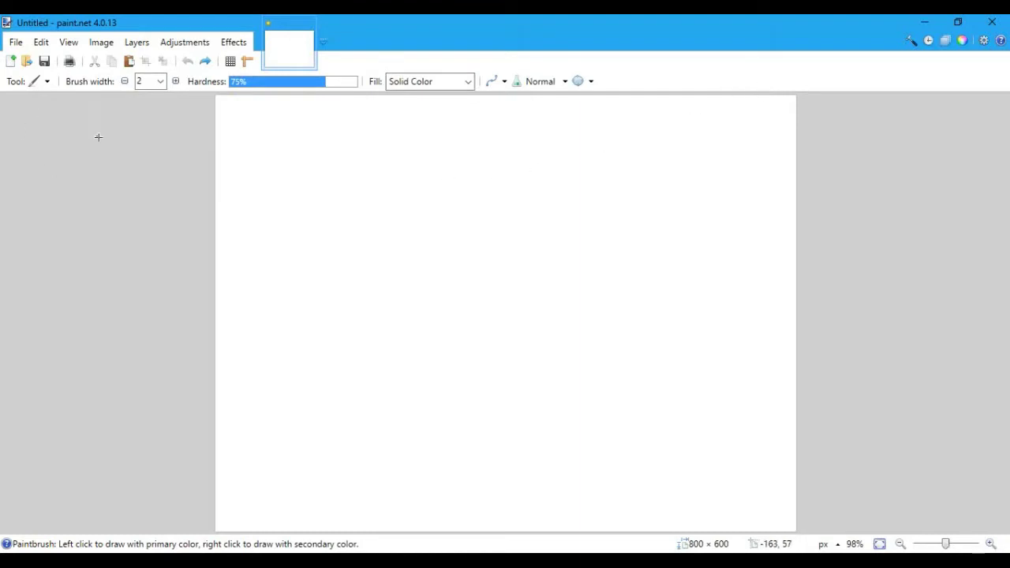
# Step: Show the floating Tools window and compare it with the list of available drawing tools
pyautogui.click(48, 81)
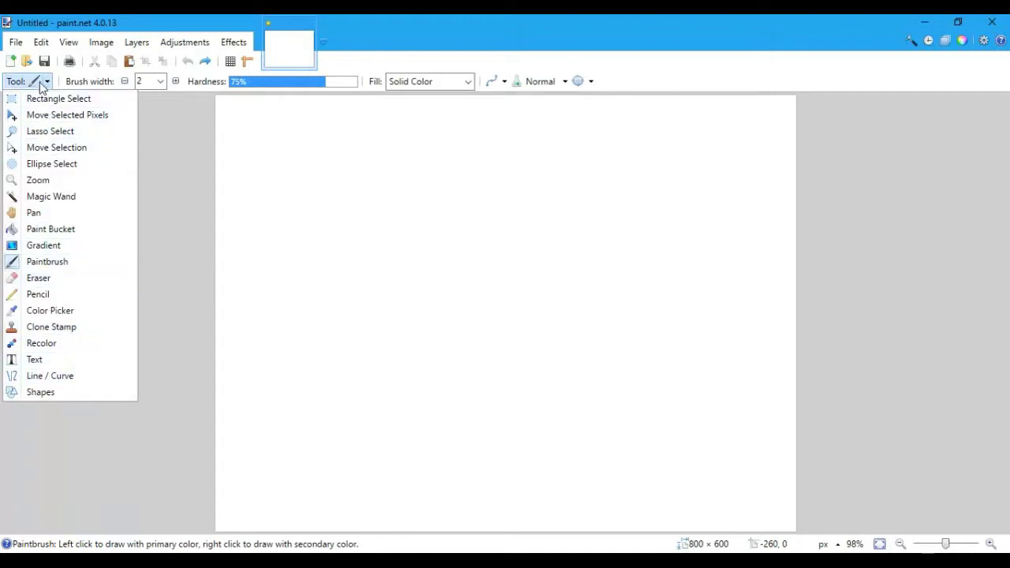
pyautogui.click(170, 417)
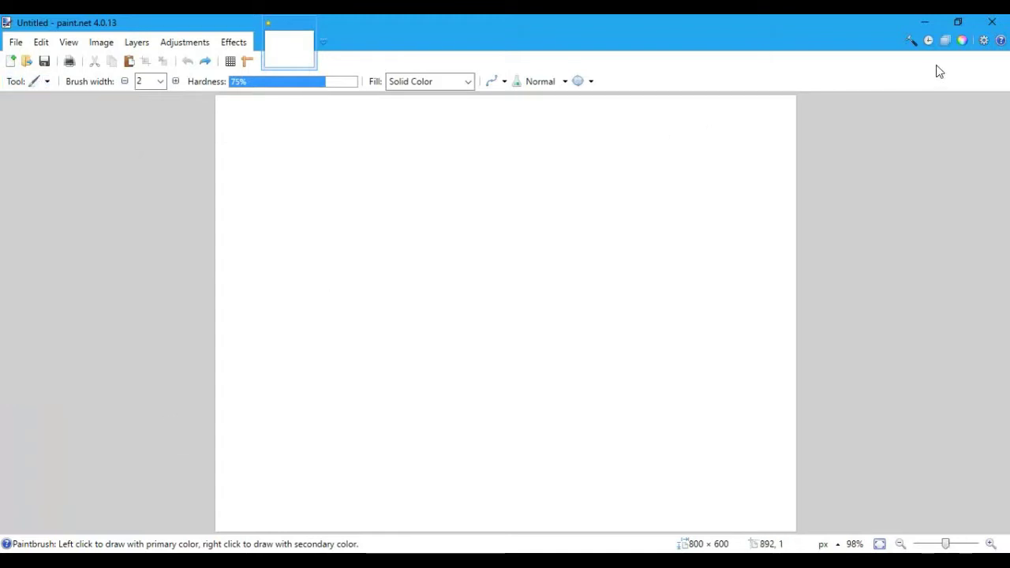
pyautogui.click(912, 41)
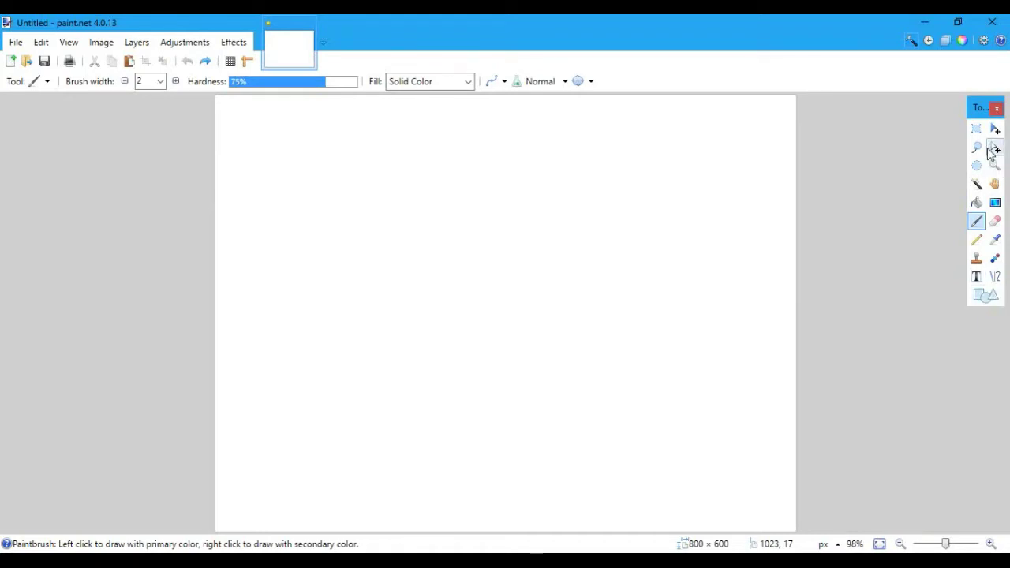
pyautogui.click(32, 82)
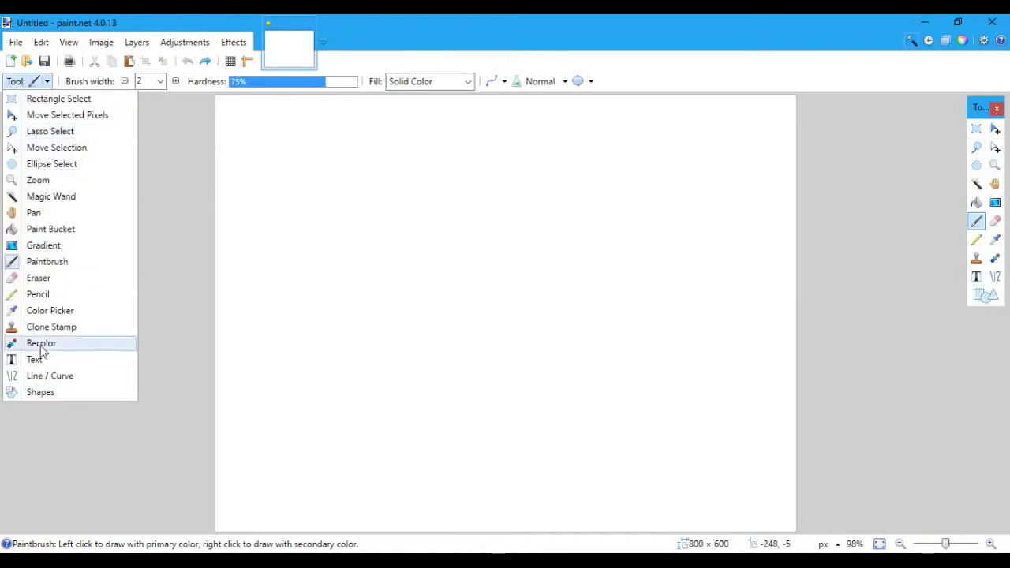
pyautogui.click(979, 109)
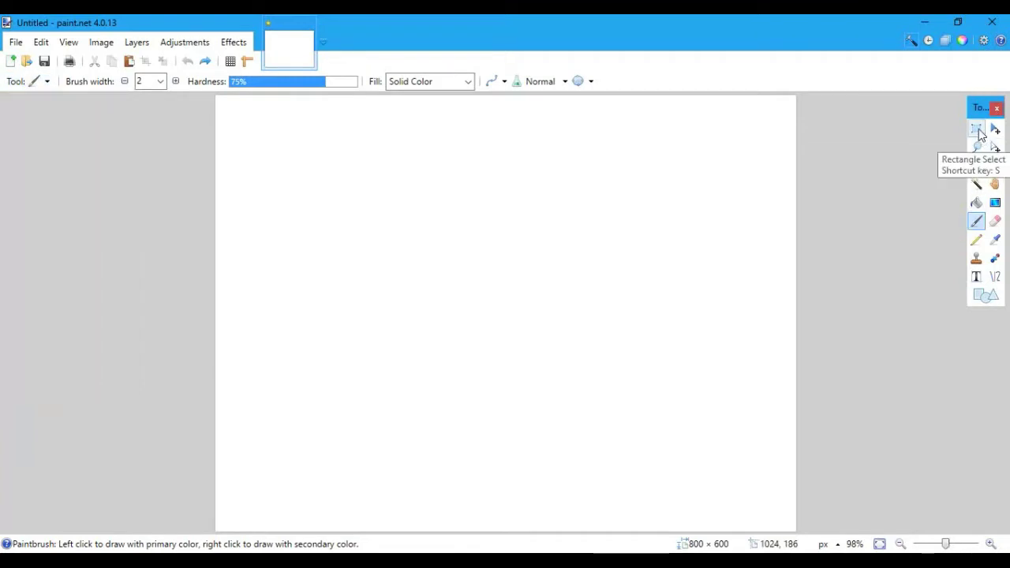
# Step: Show the Colors window, pick the palette's bright blue (0094FF) as primary color, and expand the detailed color values
pyautogui.click(962, 41)
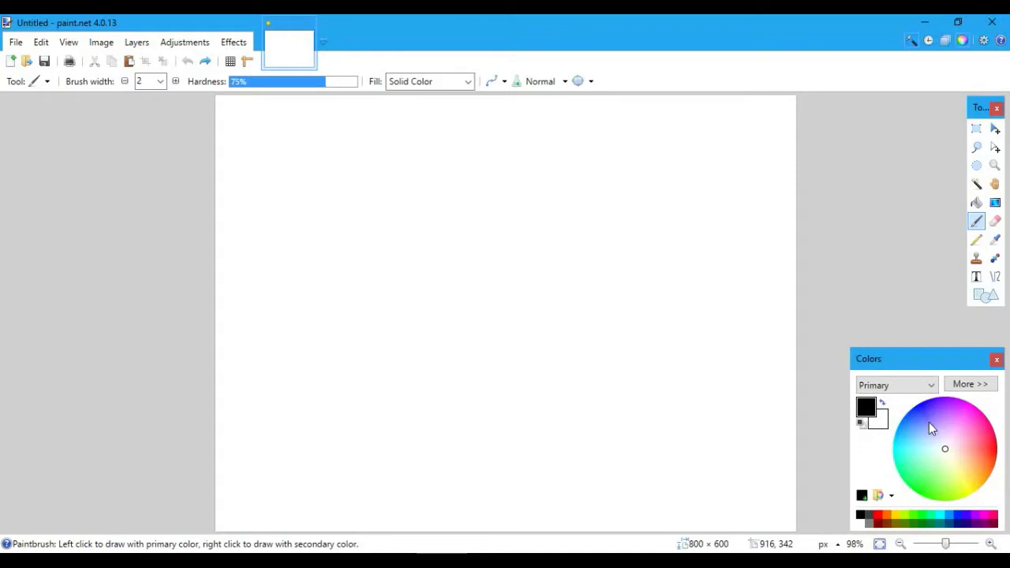
pyautogui.moveTo(943, 456)
pyautogui.mouseDown()
pyautogui.moveTo(954, 480)
pyautogui.moveTo(965, 418)
pyautogui.moveTo(955, 470)
pyautogui.moveTo(970, 438)
pyautogui.moveTo(873, 471)
pyautogui.moveTo(1000, 443)
pyautogui.moveTo(957, 469)
pyautogui.moveTo(940, 466)
pyautogui.mouseUp()
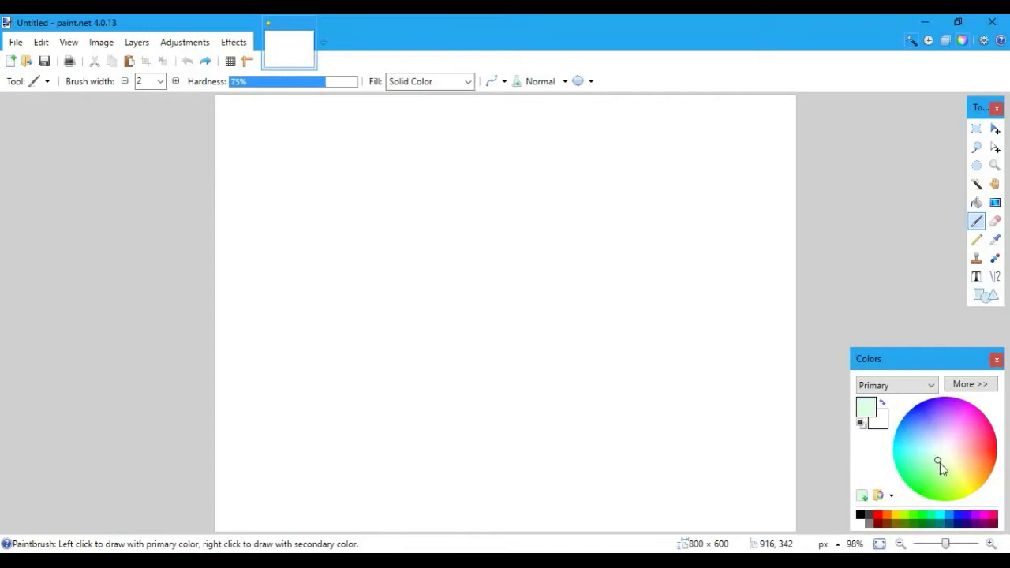
pyautogui.moveTo(941, 456); pyautogui.dragTo(897, 437)
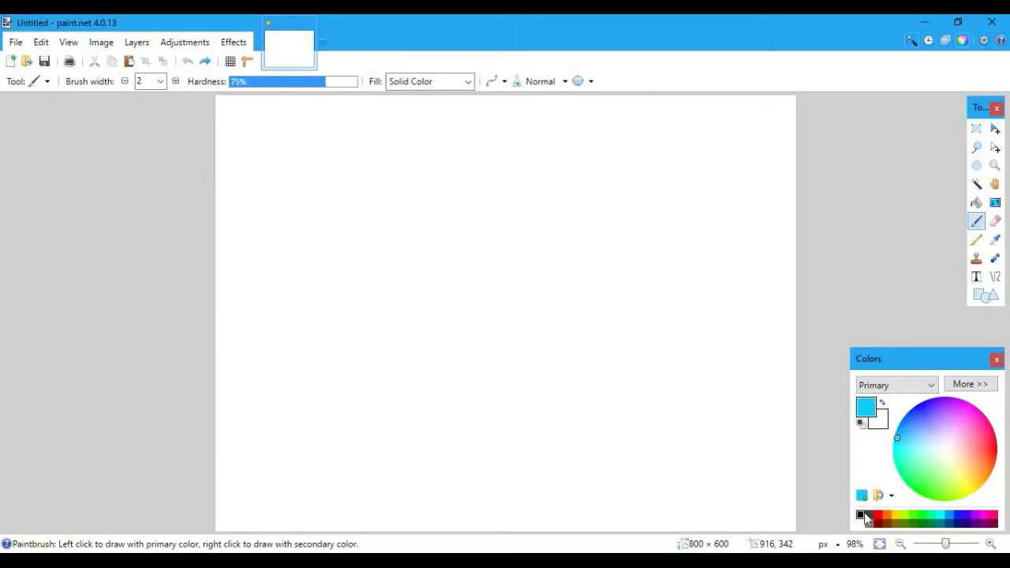
pyautogui.click(950, 517)
pyautogui.click(951, 521)
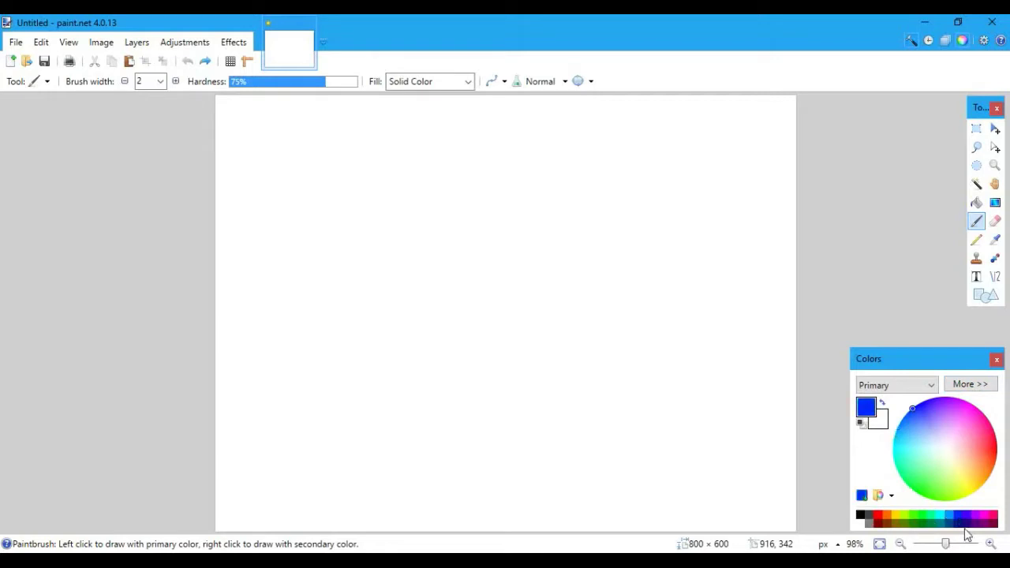
pyautogui.click(951, 513)
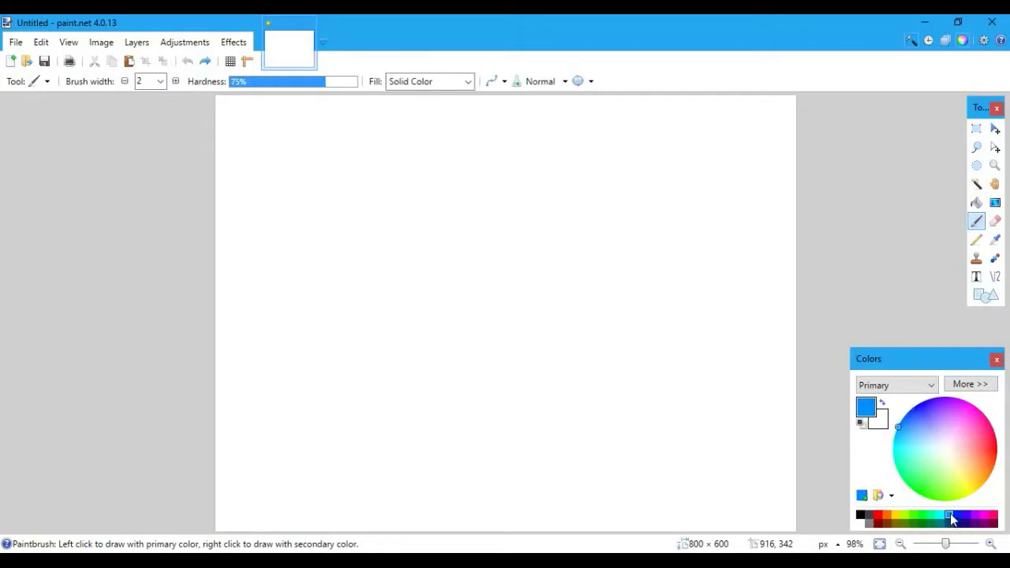
pyautogui.click(970, 385)
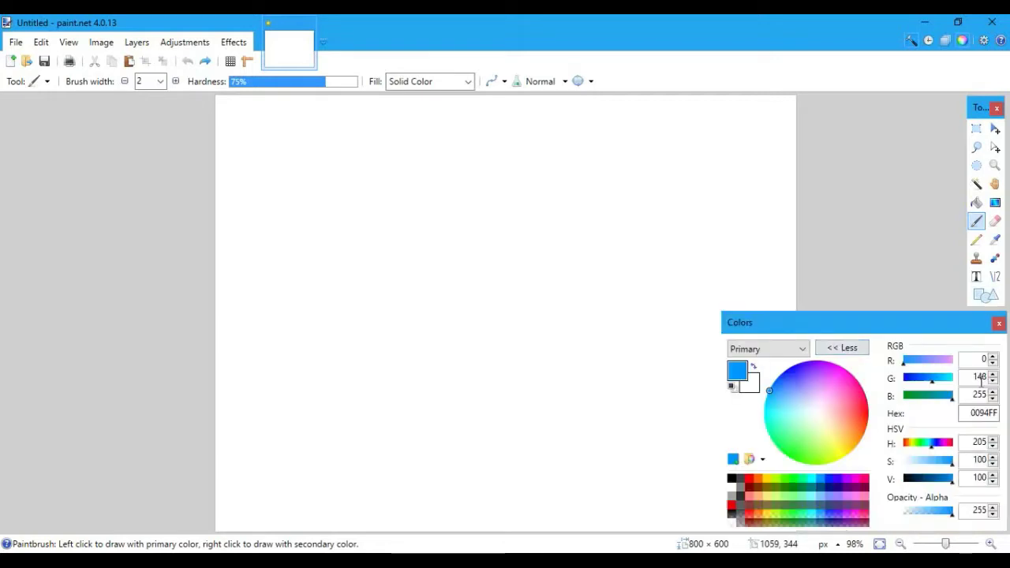
# Step: Collapse and re-expand the detailed color values, and set the primary color to black (000000) with opacity 255
pyautogui.click(846, 349)
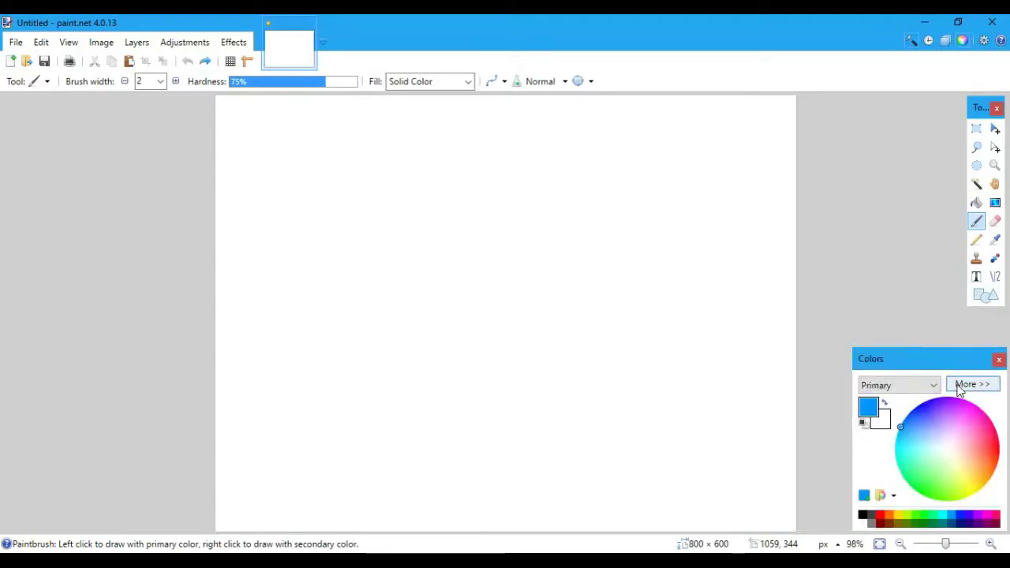
pyautogui.click(960, 389)
pyautogui.moveTo(905, 361); pyautogui.dragTo(872, 394)
pyautogui.moveTo(952, 395); pyautogui.dragTo(876, 382)
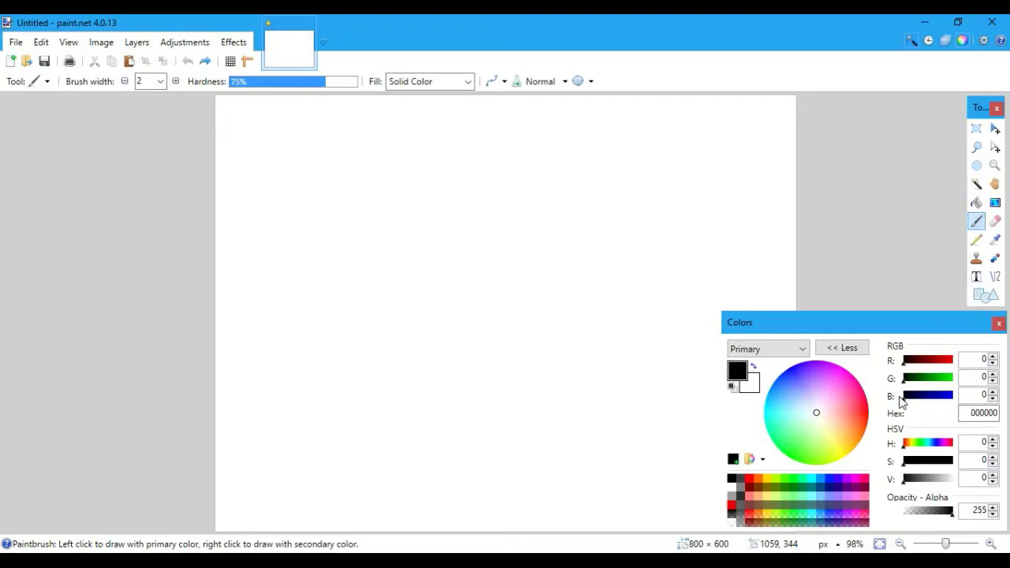
pyautogui.click(979, 413)
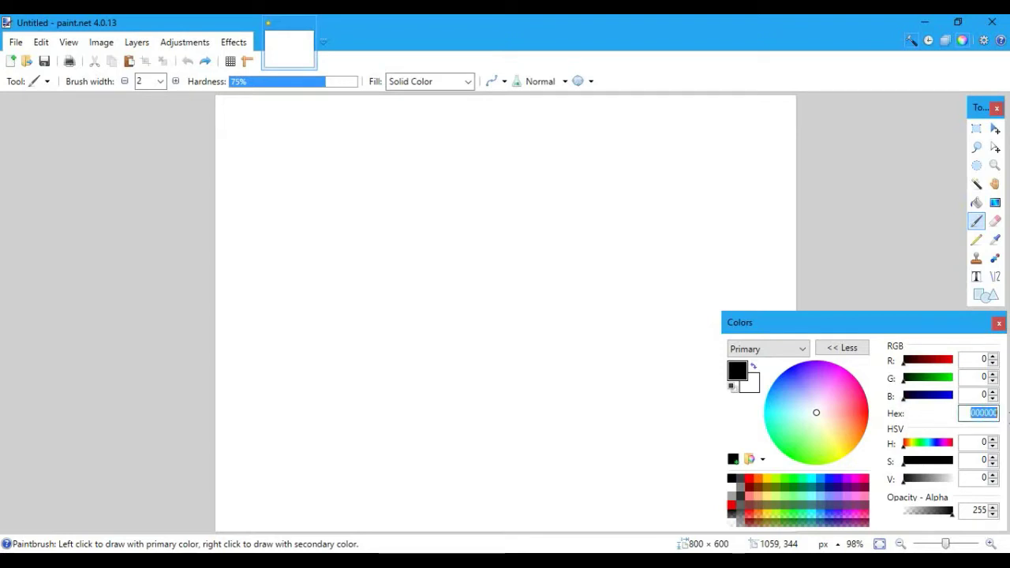
pyautogui.click(972, 415)
pyautogui.moveTo(935, 518); pyautogui.dragTo(960, 519)
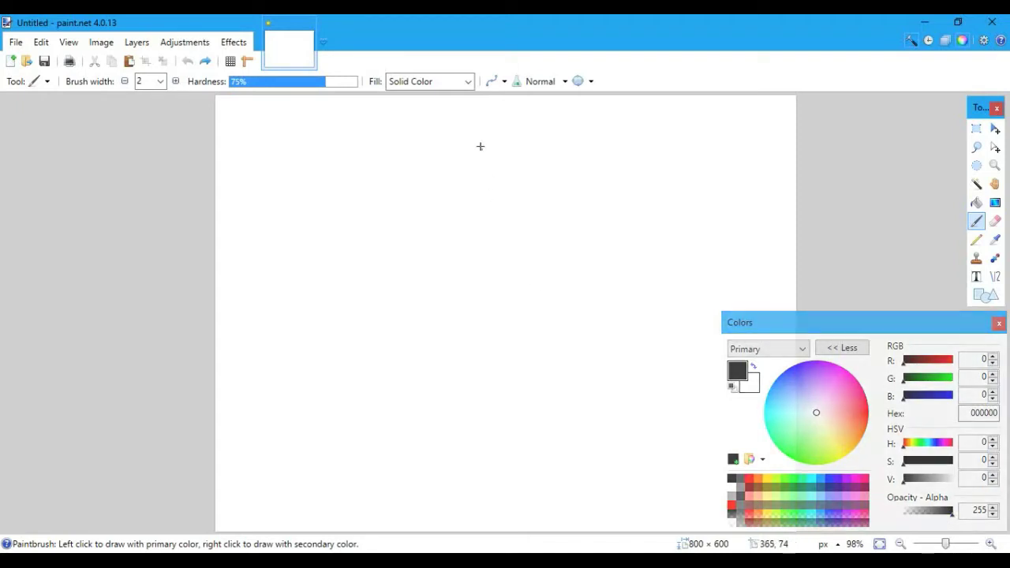
# Step: Draw test strokes with the Paintbrush at different hardness values, ending with the hardness at 100%
pyautogui.moveTo(478, 147); pyautogui.dragTo(484, 462)
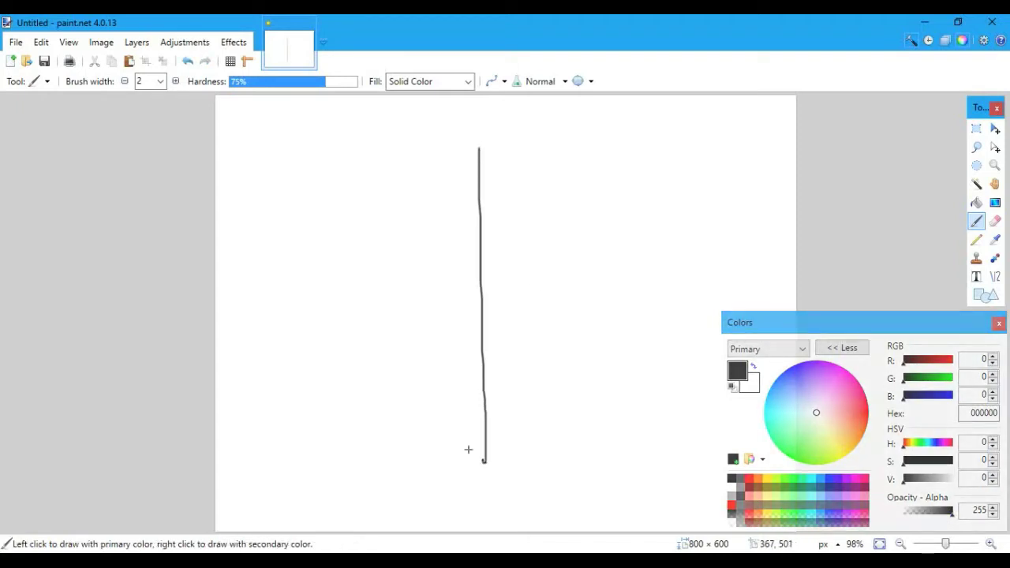
pyautogui.moveTo(316, 82); pyautogui.dragTo(363, 82)
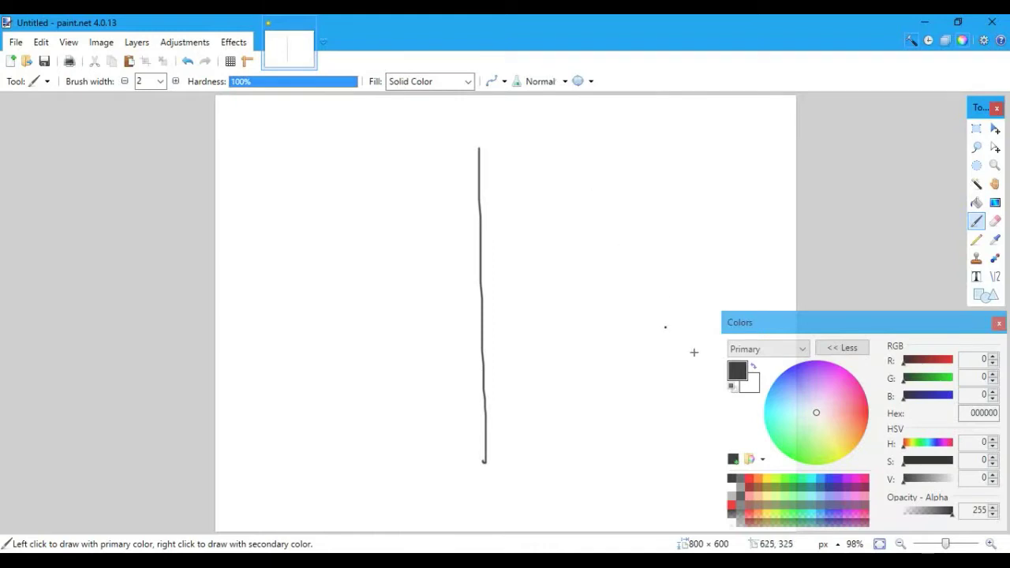
pyautogui.click(238, 86)
pyautogui.moveTo(284, 140); pyautogui.dragTo(328, 228)
pyautogui.moveTo(261, 81); pyautogui.dragTo(376, 84)
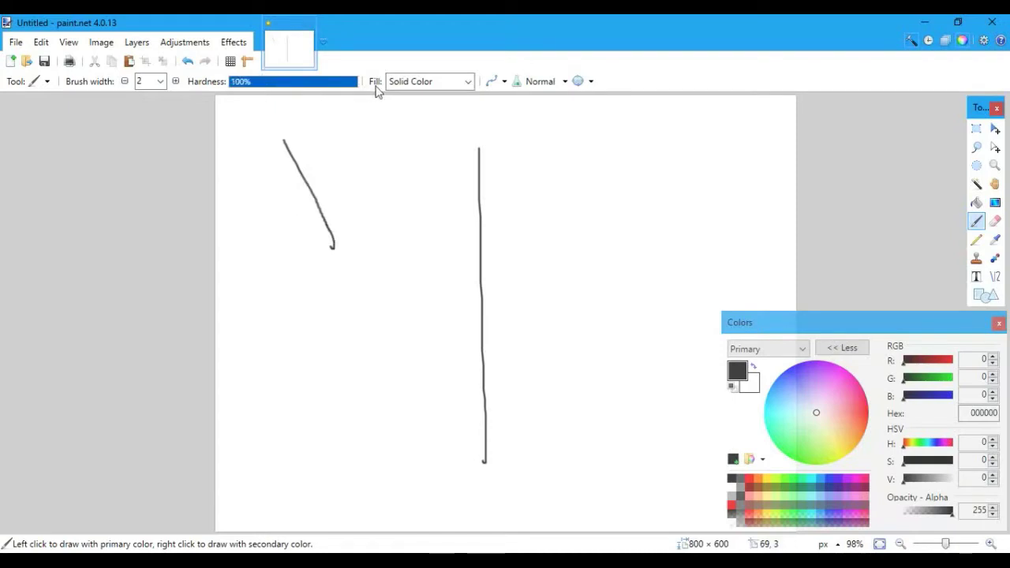
pyautogui.moveTo(379, 199)
pyautogui.mouseDown()
pyautogui.moveTo(275, 351)
pyautogui.moveTo(591, 322)
pyautogui.moveTo(564, 195)
pyautogui.moveTo(613, 218)
pyautogui.moveTo(510, 193)
pyautogui.mouseUp()
# Step: Undo all the brush strokes drawn for the hardness comparison
pyautogui.hotkey('ctrl', 'z')
pyautogui.hotkey('ctrl', 'z')
pyautogui.hotkey('ctrl', 'z')
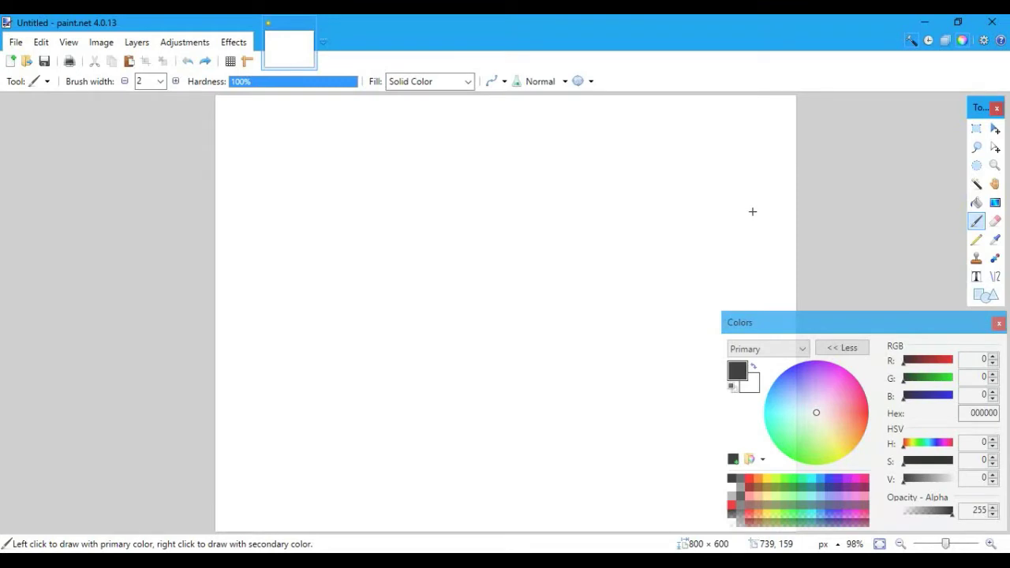
# Step: Lower the primary color's opacity to 136 and draw a vertical brush stroke in the canvas's right half
pyautogui.moveTo(950, 517); pyautogui.dragTo(931, 513)
pyautogui.moveTo(627, 228); pyautogui.dragTo(622, 318)
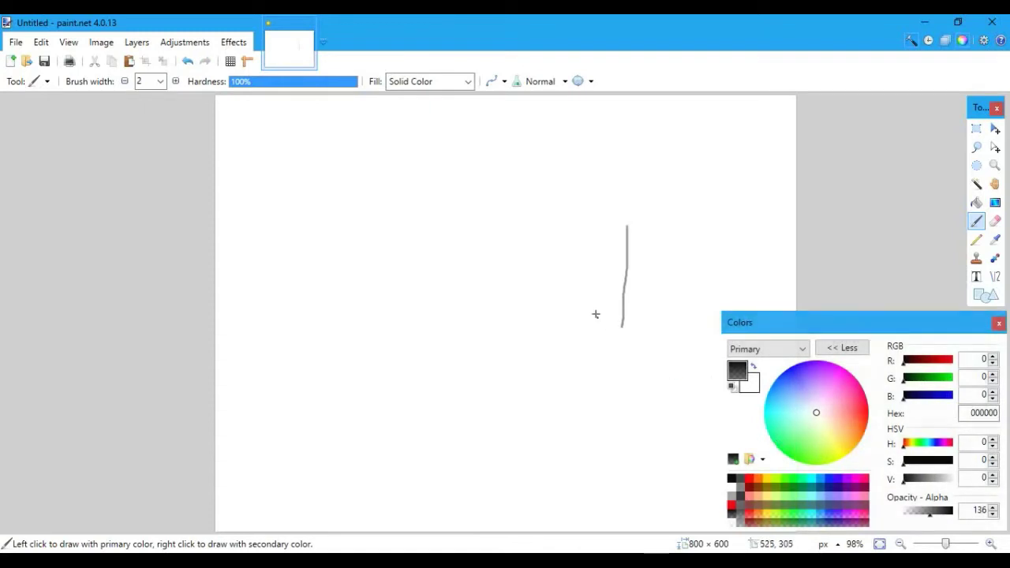
pyautogui.scroll(6, 627, 263)
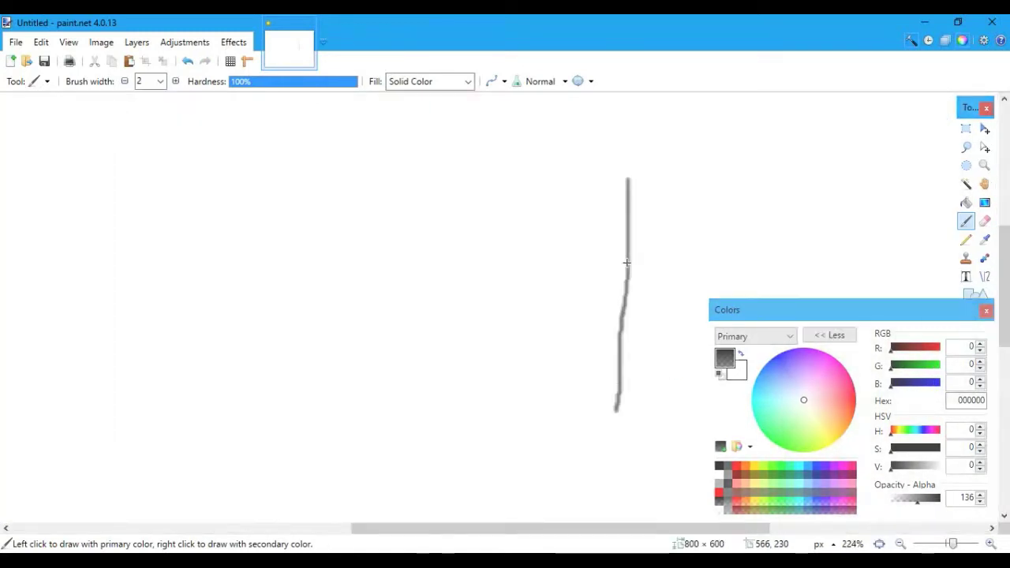
# Step: Set the opacity to 255 and draw a shorter vertical stroke to the left of the gray one
pyautogui.moveTo(930, 503); pyautogui.dragTo(941, 499)
pyautogui.moveTo(418, 144); pyautogui.dragTo(409, 423)
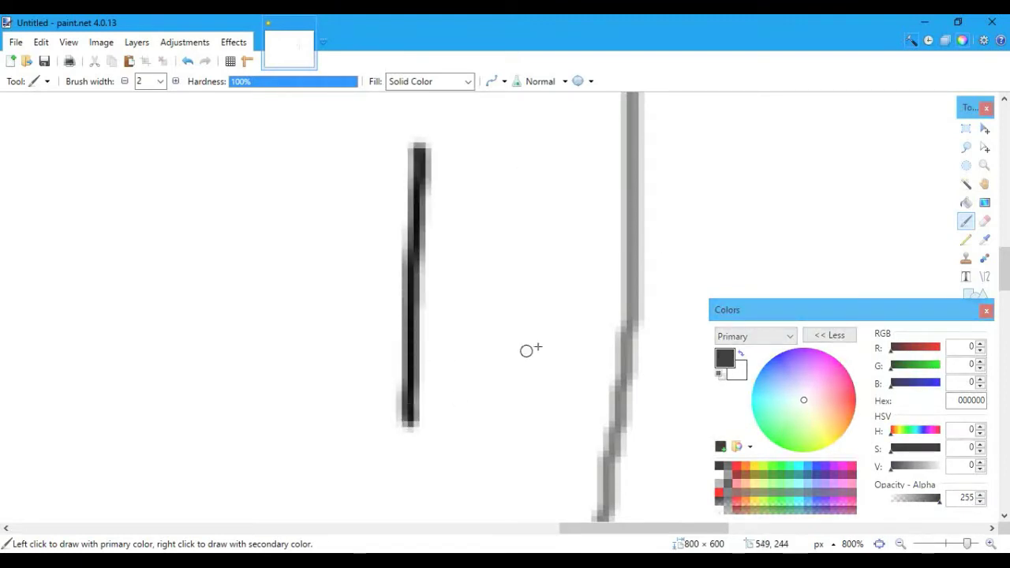
pyautogui.scroll(-5, 544, 343)
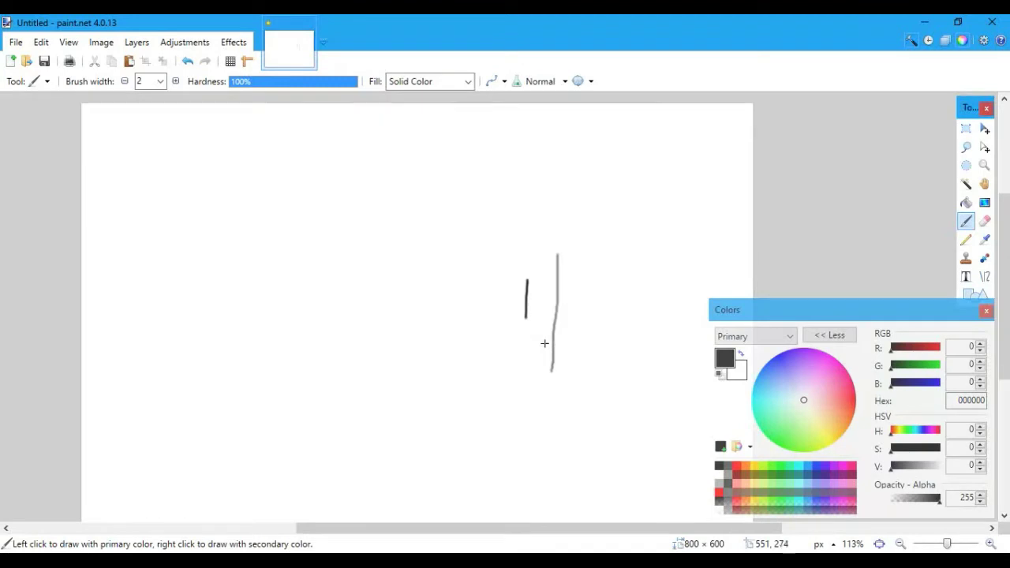
# Step: Set the opacity to 66 and draw a short vertical stroke to the right of the gray one
pyautogui.click(906, 502)
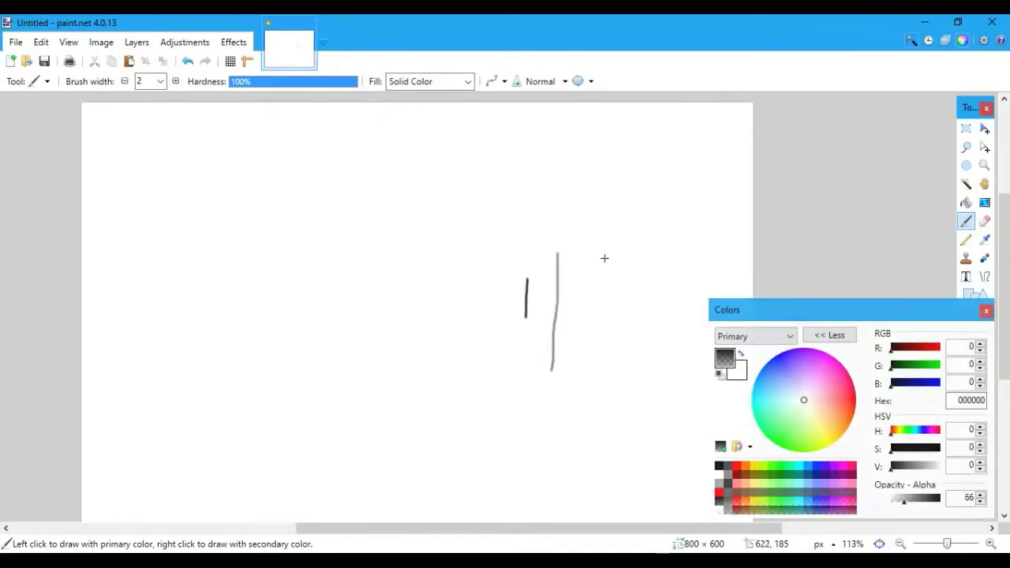
pyautogui.scroll(4, 605, 258)
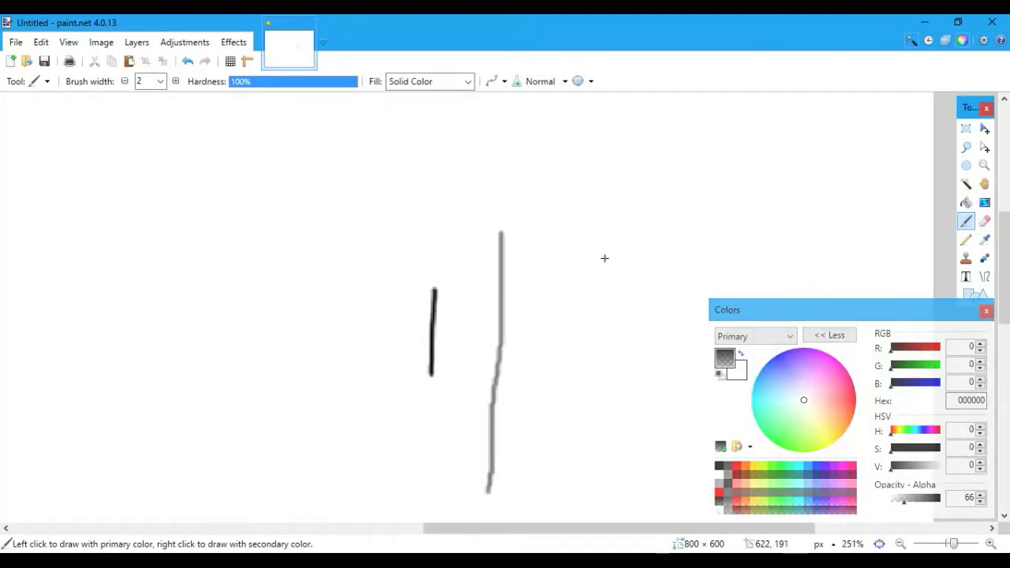
pyautogui.scroll(5, 604, 258)
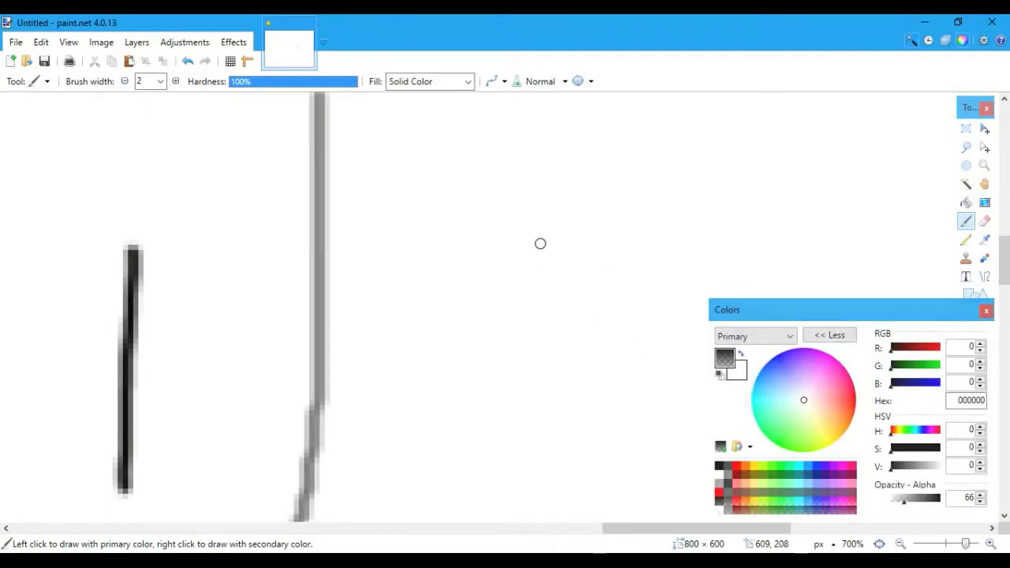
pyautogui.moveTo(540, 239); pyautogui.dragTo(543, 444)
pyautogui.hscroll(-3, 545, 328)
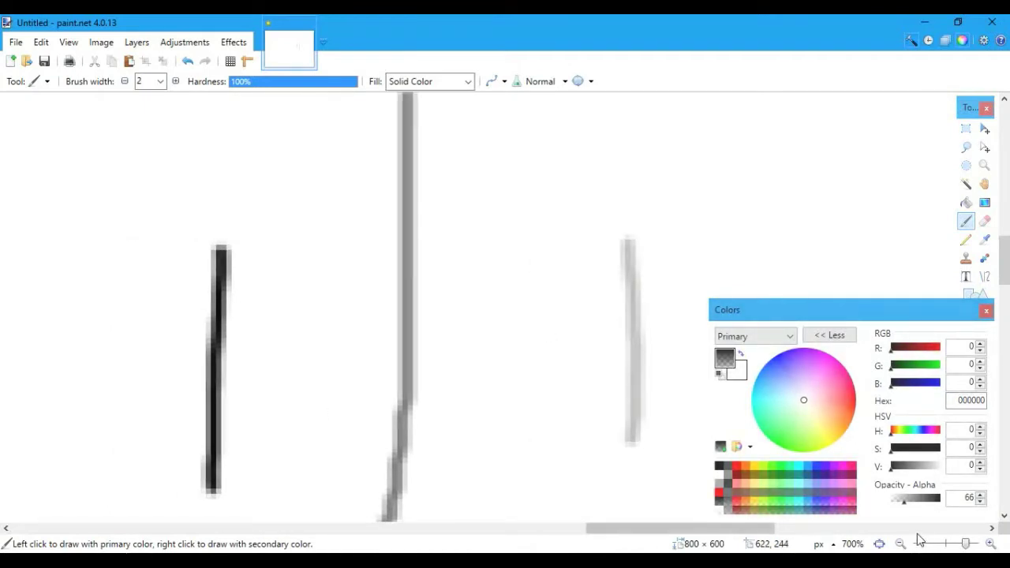
# Step: Set the primary color's opacity to 0 and compare the three strokes on the canvas
pyautogui.click(852, 496)
pyautogui.hscroll(5, 672, 233)
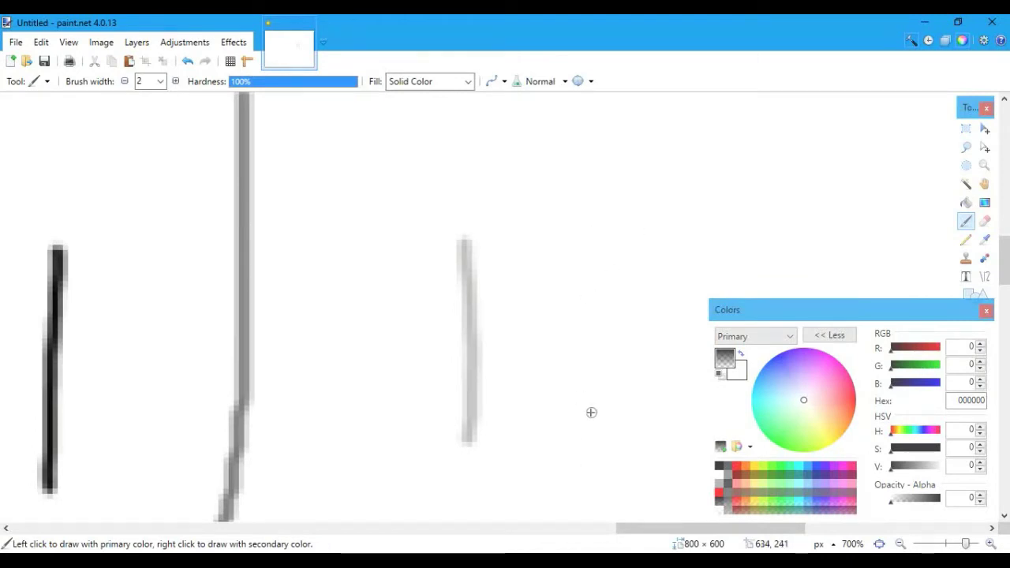
pyautogui.scroll(-5, 591, 412)
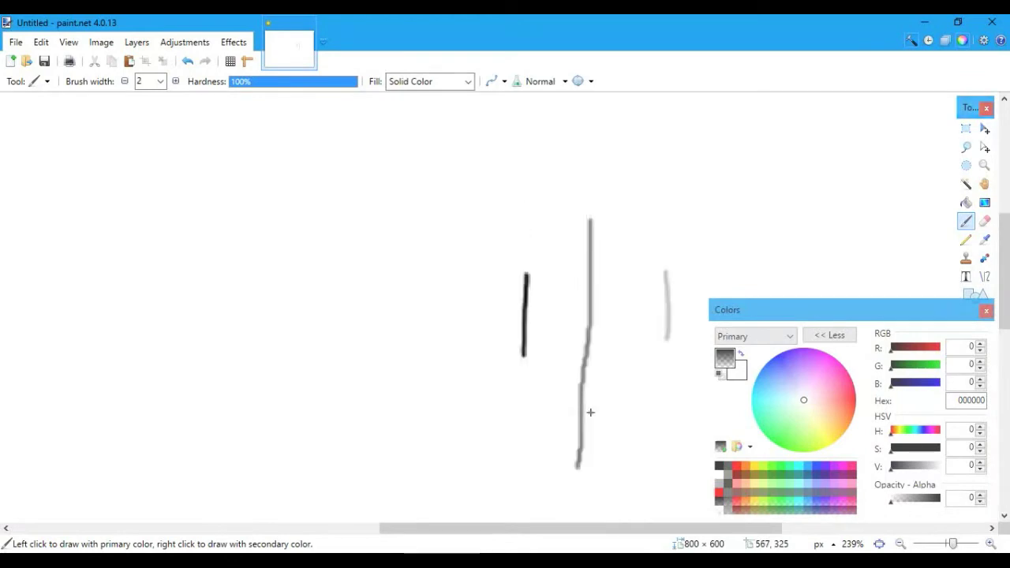
# Step: Undo the three opacity test strokes and fit the canvas to the window
pyautogui.hotkey('ctrl', 'z')
pyautogui.hotkey('ctrl', 'z')
pyautogui.hotkey('ctrl', 'z')
pyautogui.scroll(-3, 590, 413)
pyautogui.scroll(-1, 590, 413)
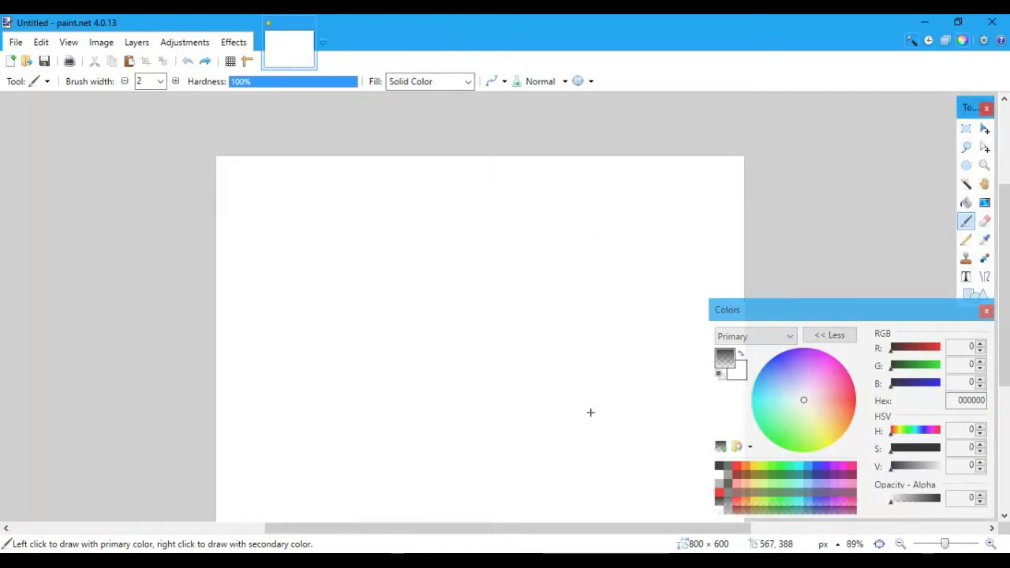
pyautogui.click(880, 544)
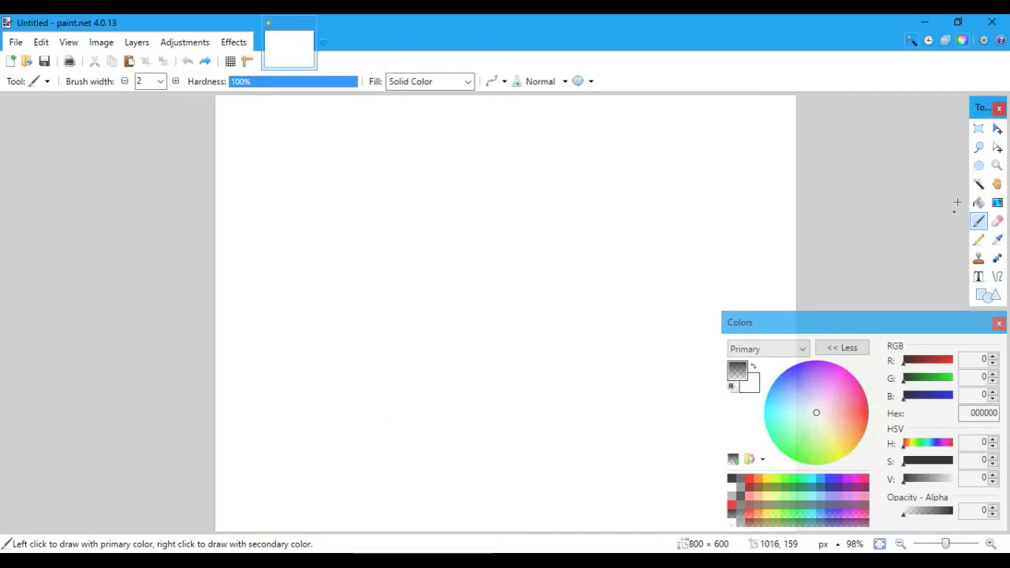
# Step: Try out Rectangle Select with two trial selections, the last one 580 × 370 px, and clear the selection
pyautogui.click(978, 130)
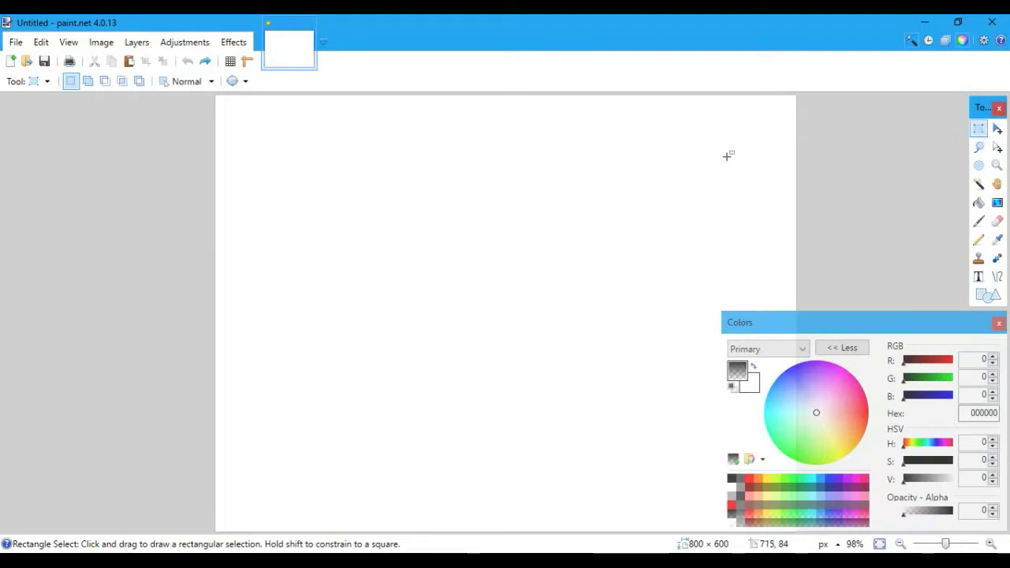
pyautogui.moveTo(250, 266); pyautogui.dragTo(541, 404)
pyautogui.moveTo(376, 153); pyautogui.dragTo(690, 421)
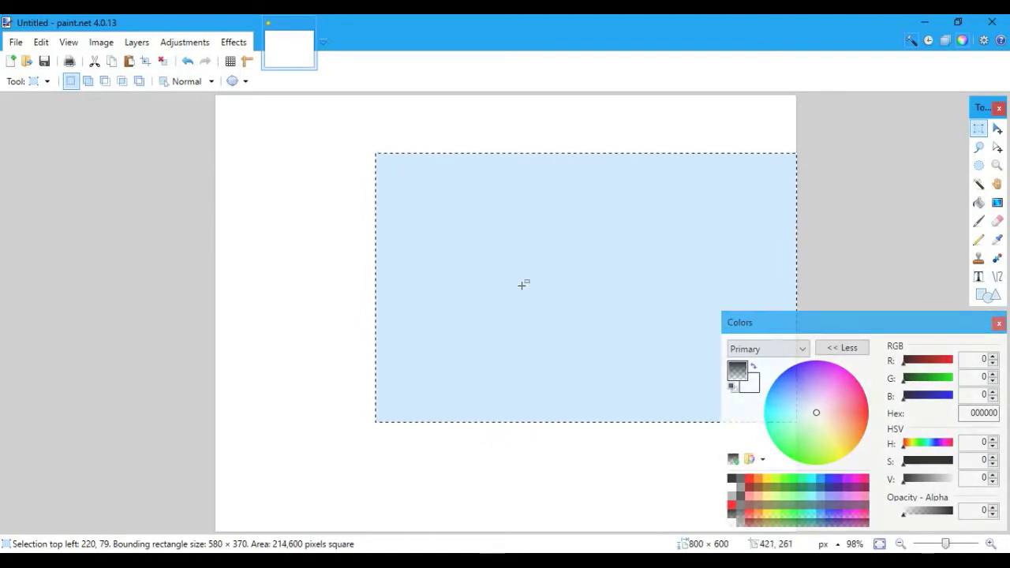
pyautogui.click(337, 231)
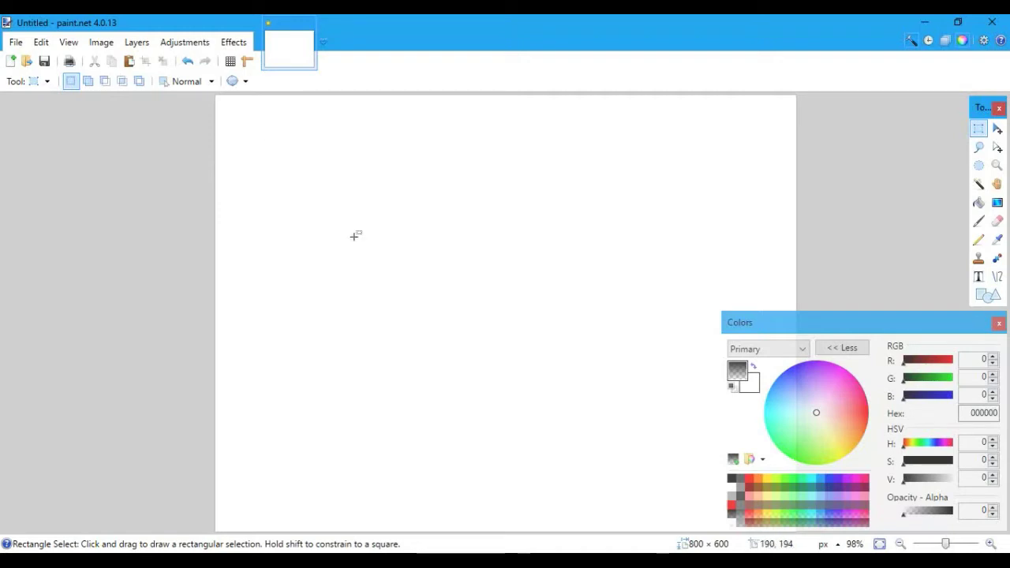
# Step: Cut a 387 × 287 px rectangle at the canvas's upper left, paste it back in place, and deselect it
pyautogui.moveTo(192, 117); pyautogui.dragTo(497, 325)
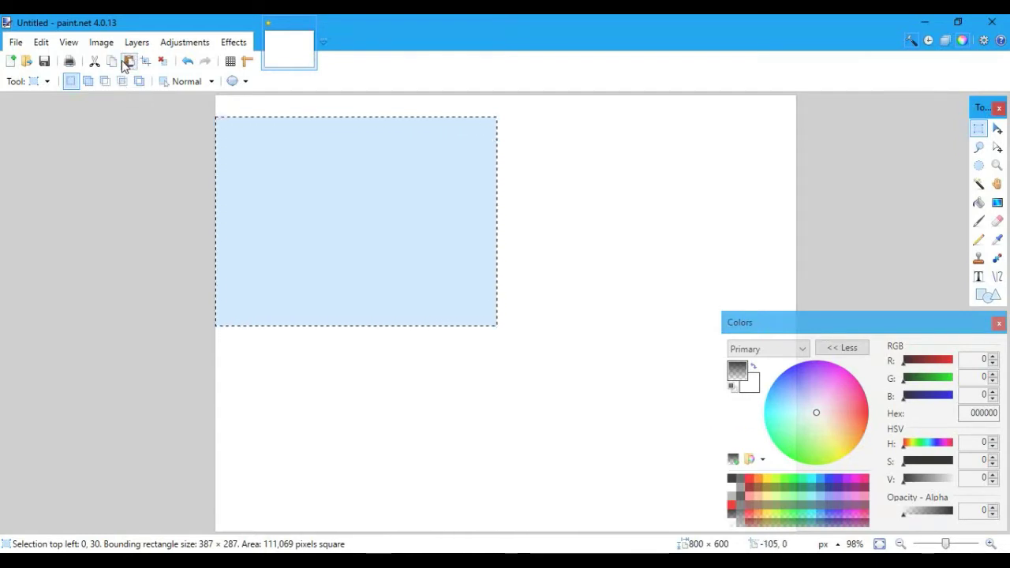
pyautogui.click(94, 63)
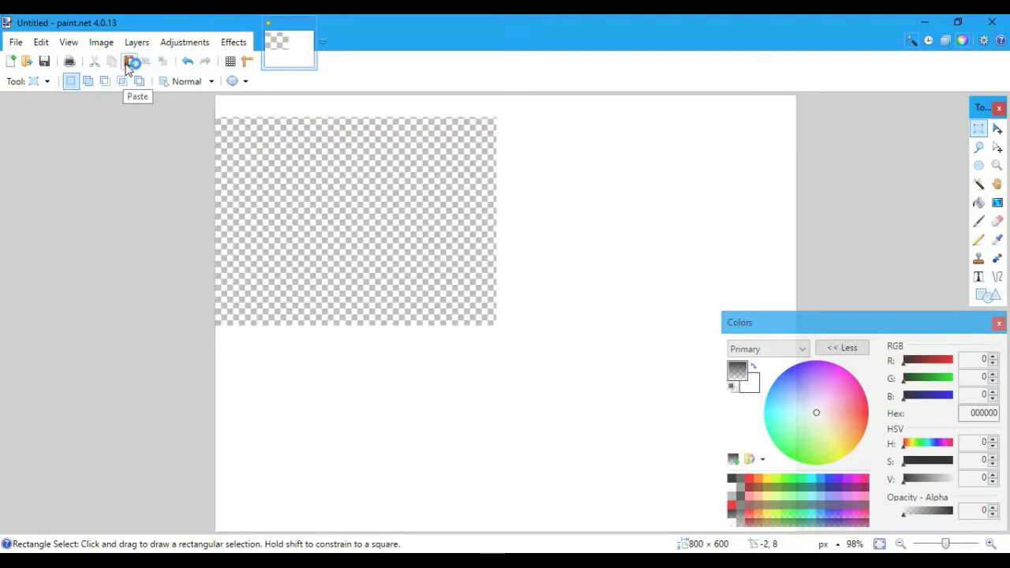
pyautogui.click(130, 63)
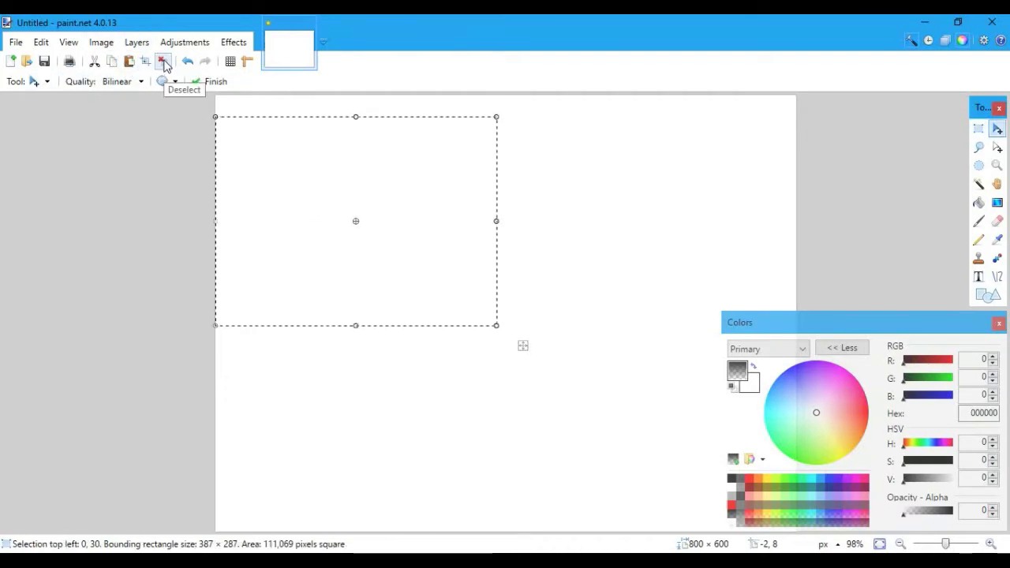
pyautogui.click(164, 63)
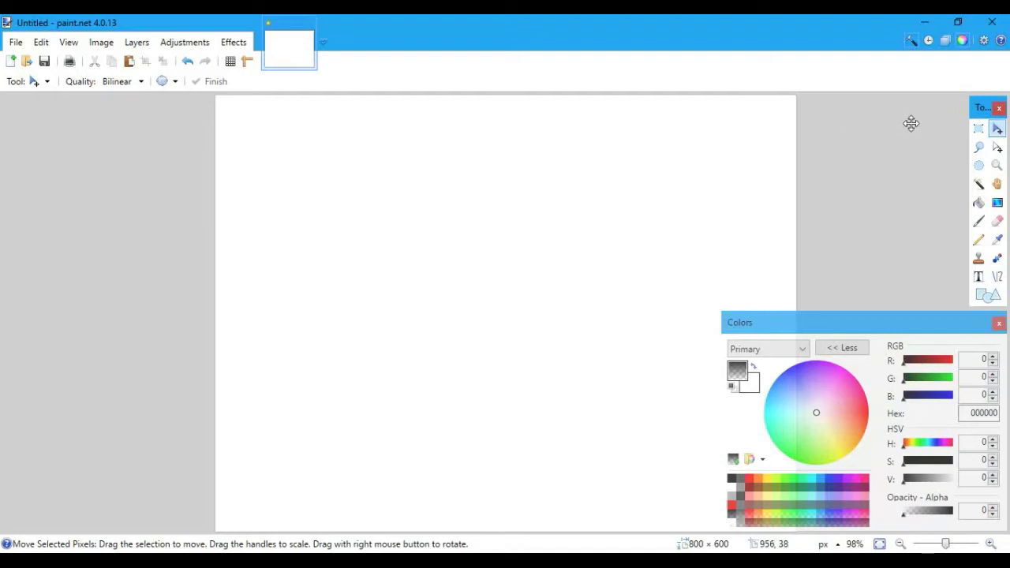
# Step: Show the Layers window and paste the cut rectangle onto a new layer, moving its top-left corner to about 132, 94
pyautogui.click(951, 44)
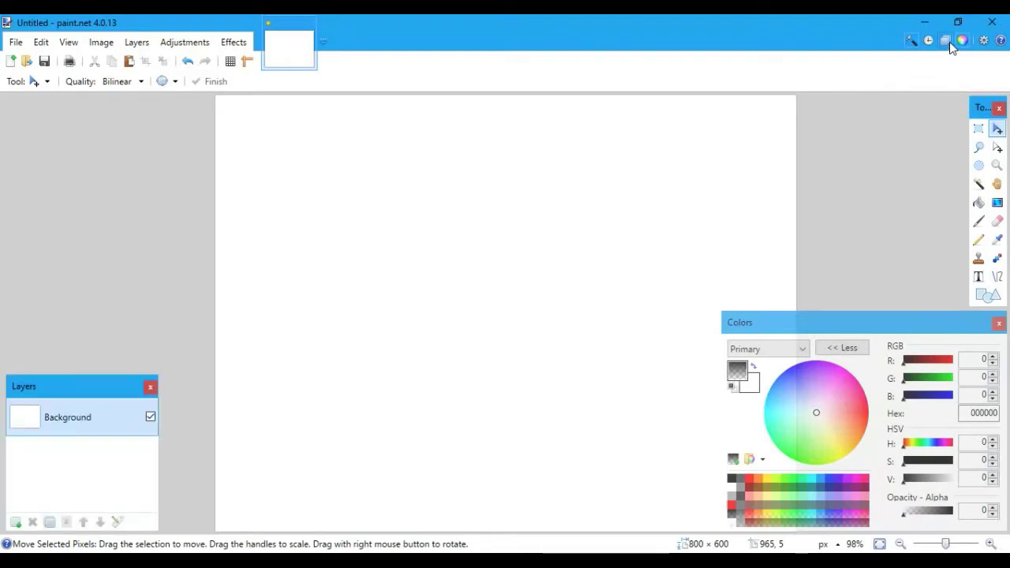
pyautogui.click(15, 522)
pyautogui.hotkey('ctrl', 'v')
pyautogui.moveTo(426, 244); pyautogui.dragTo(520, 291)
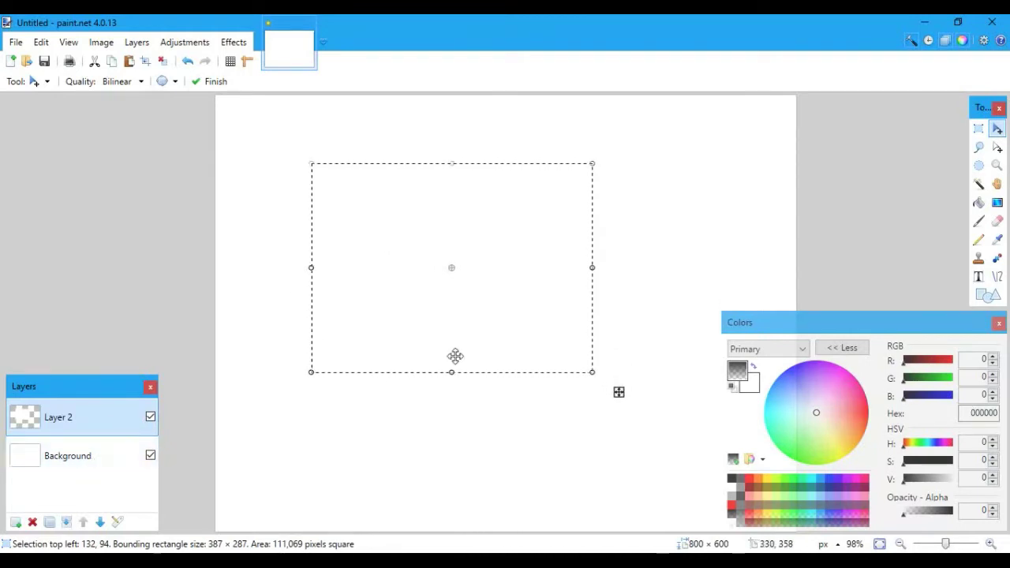
# Step: Fill the pasted rectangle on Layer 2 with opaque black using the Paint Bucket
pyautogui.click(733, 479)
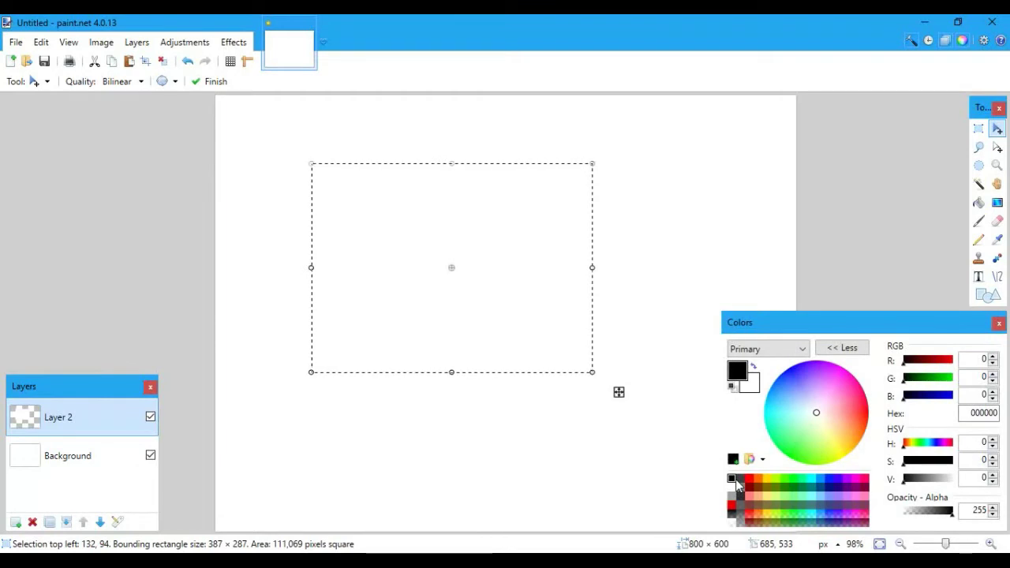
pyautogui.click(44, 81)
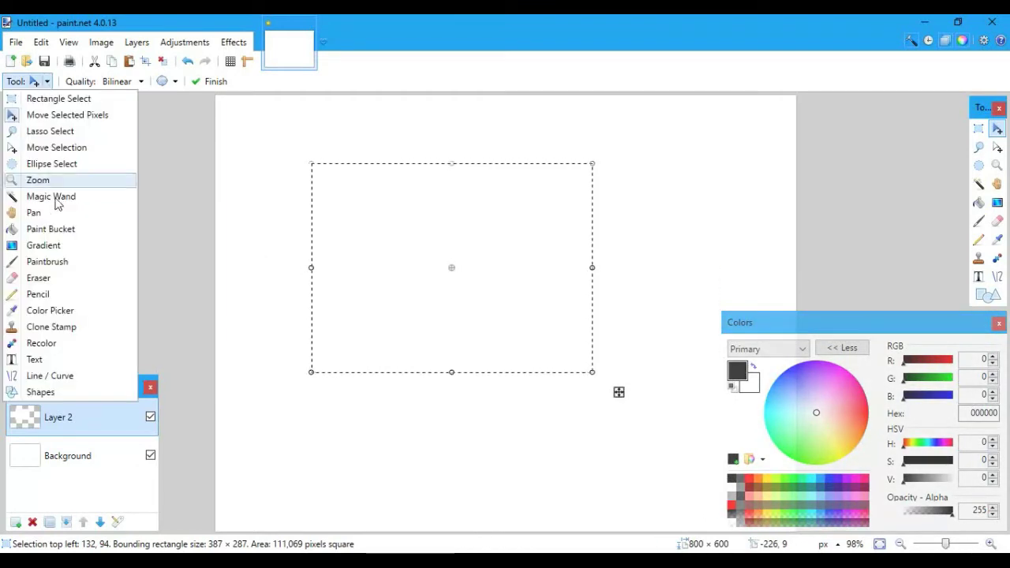
pyautogui.click(49, 235)
pyautogui.click(438, 232)
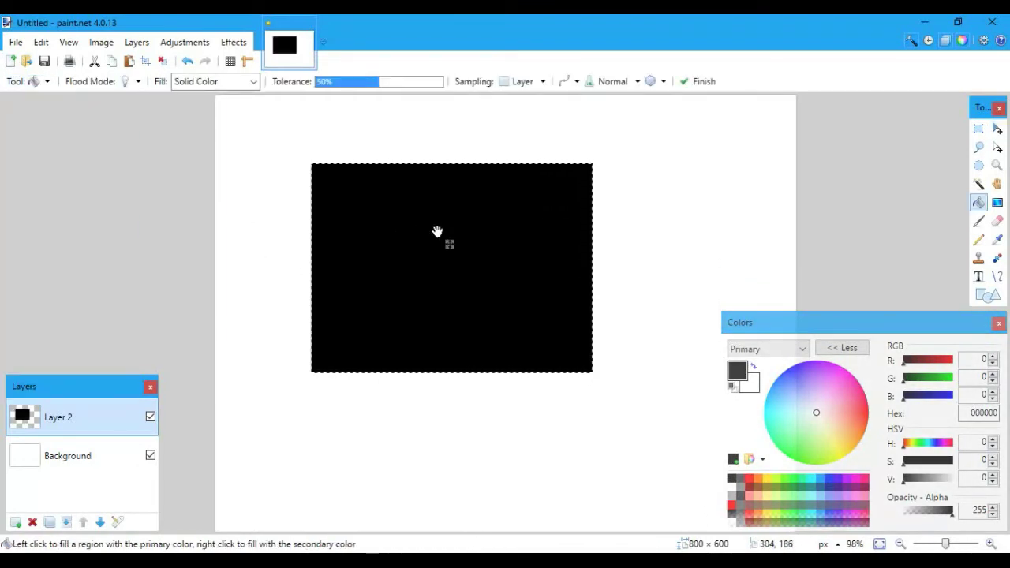
# Step: Deselect the black rectangle and use the Magic Wand to select the white area of the Background layer
pyautogui.click(34, 83)
pyautogui.click(52, 197)
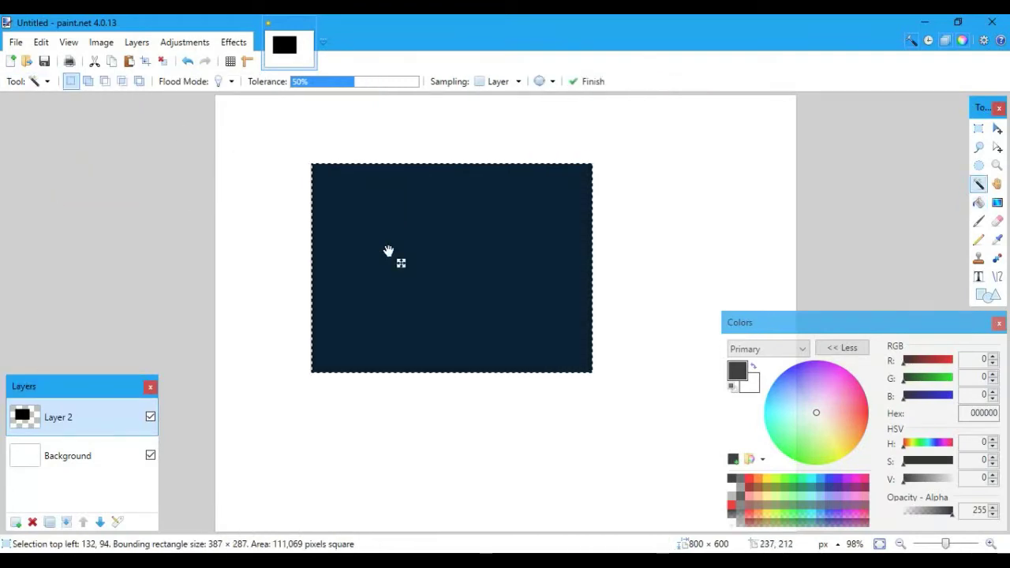
pyautogui.hotkey('ctrl', 'd')
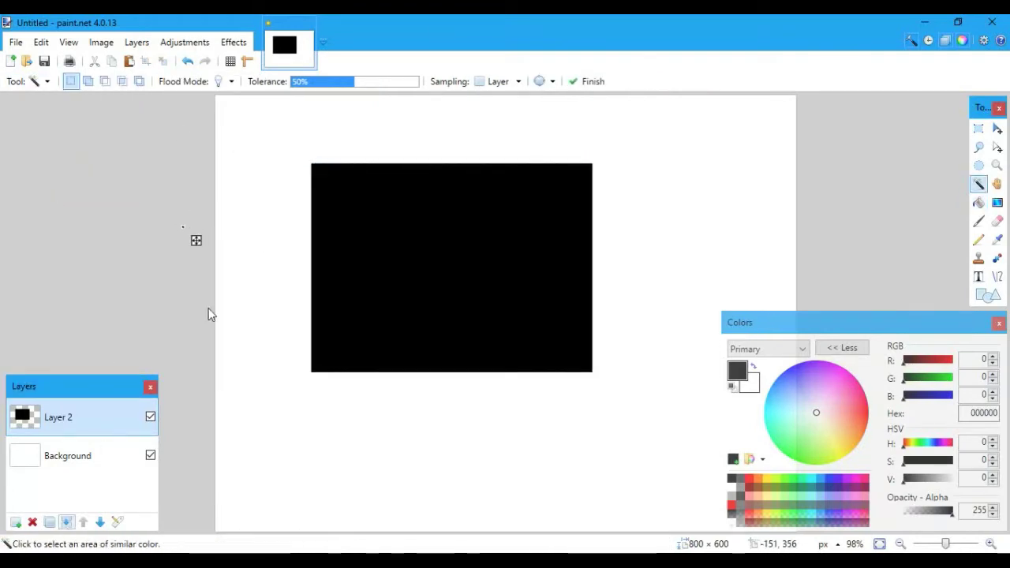
pyautogui.click(225, 296)
pyautogui.click(88, 458)
pyautogui.click(276, 456)
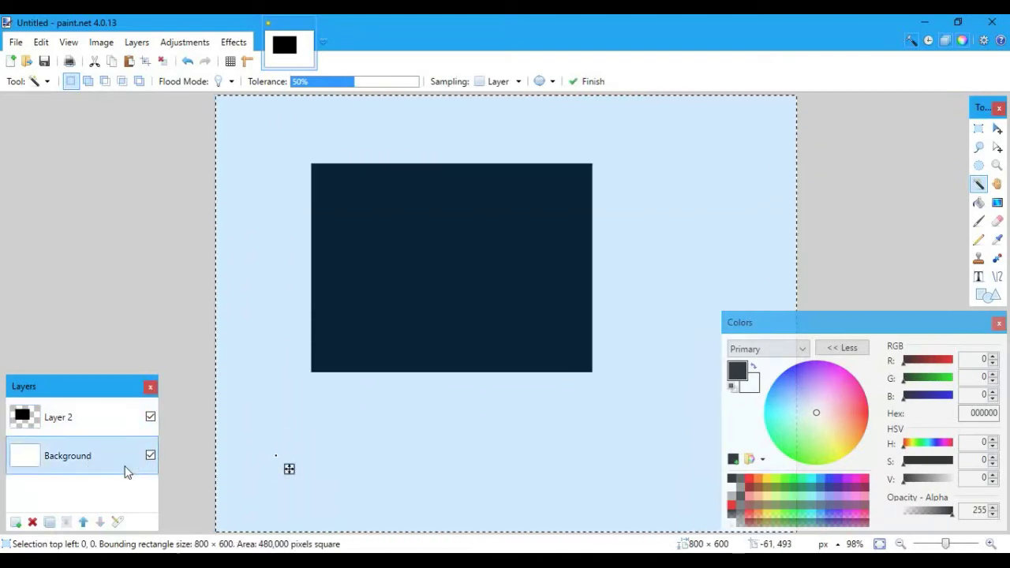
# Step: Select the black rectangle on Layer 2 with the Magic Wand, then delete it and undo the deletion
pyautogui.click(97, 426)
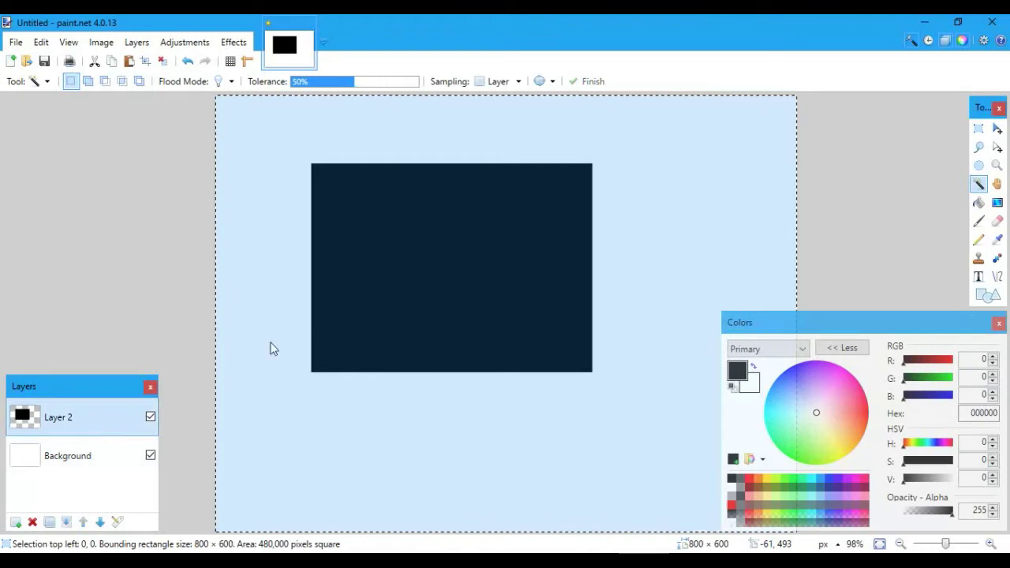
pyautogui.click(430, 291)
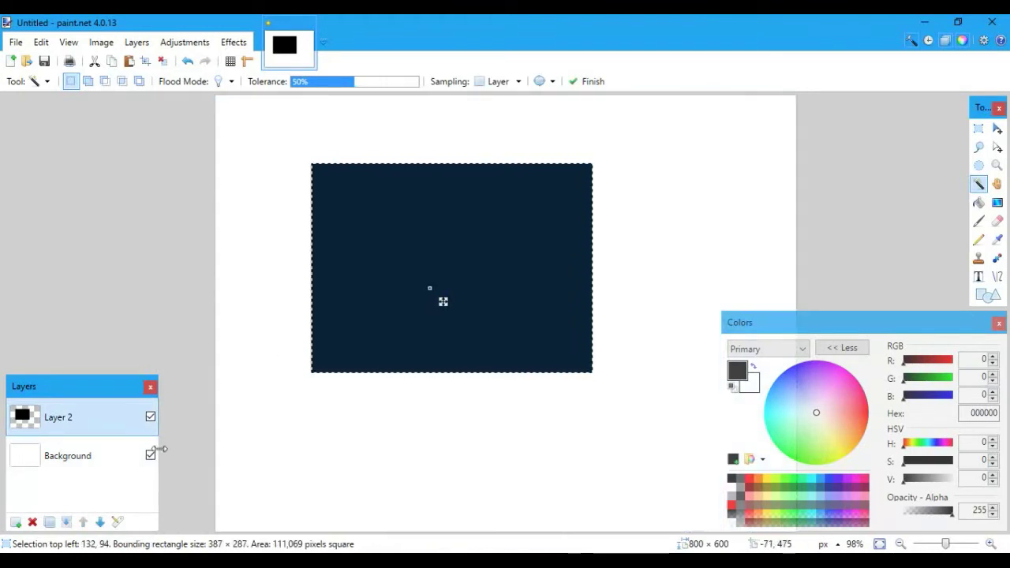
pyautogui.click(110, 462)
pyautogui.click(96, 416)
pyautogui.click(429, 318)
pyautogui.press('Delete')
pyautogui.hotkey('ctrl', 'z')
# Step: Move the black rectangle on Layer 2 so its top-left corner sits at about 215, 171
pyautogui.press('m')
pyautogui.moveTo(537, 219); pyautogui.dragTo(585, 273)
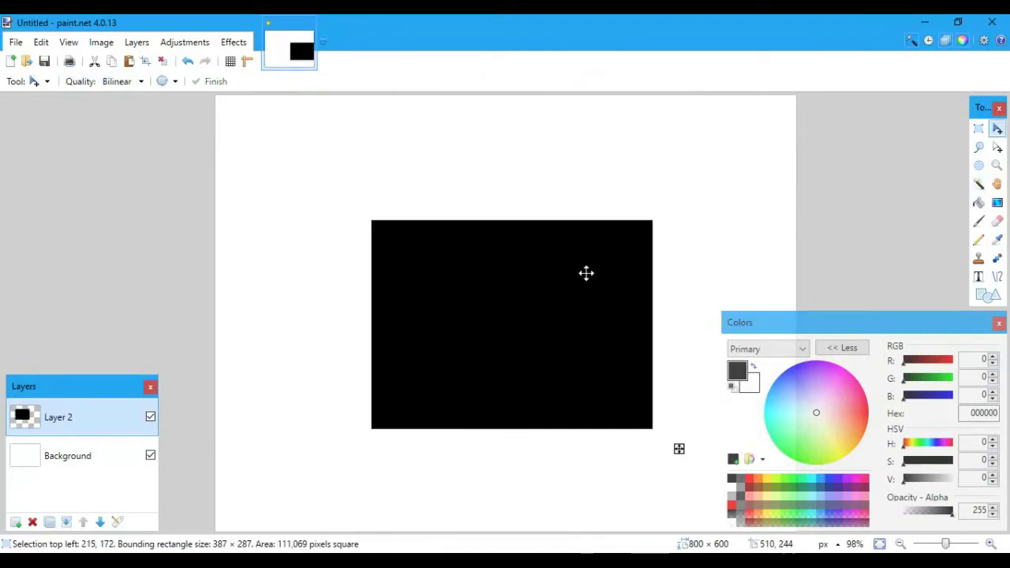
pyautogui.click(59, 456)
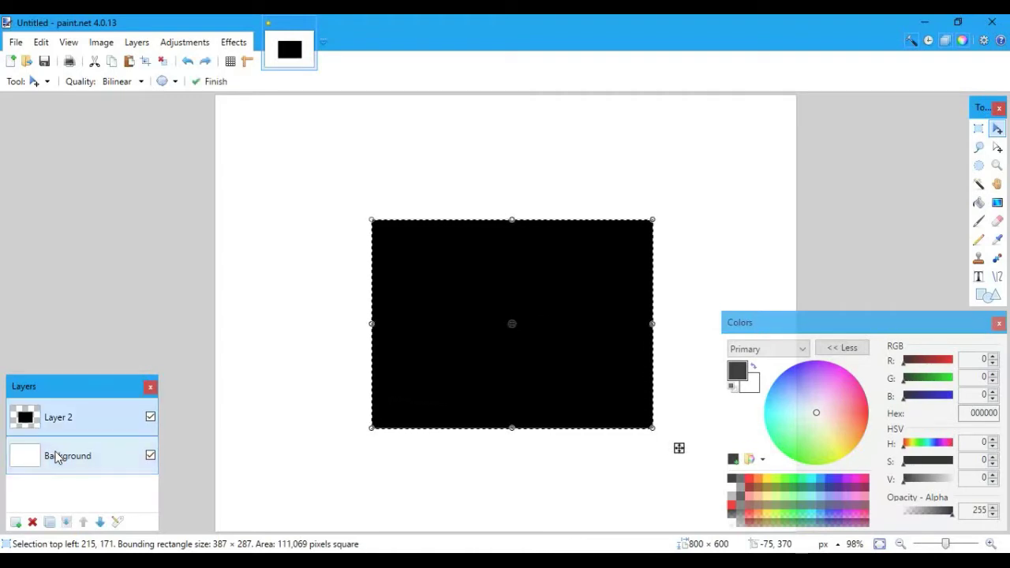
pyautogui.click(95, 430)
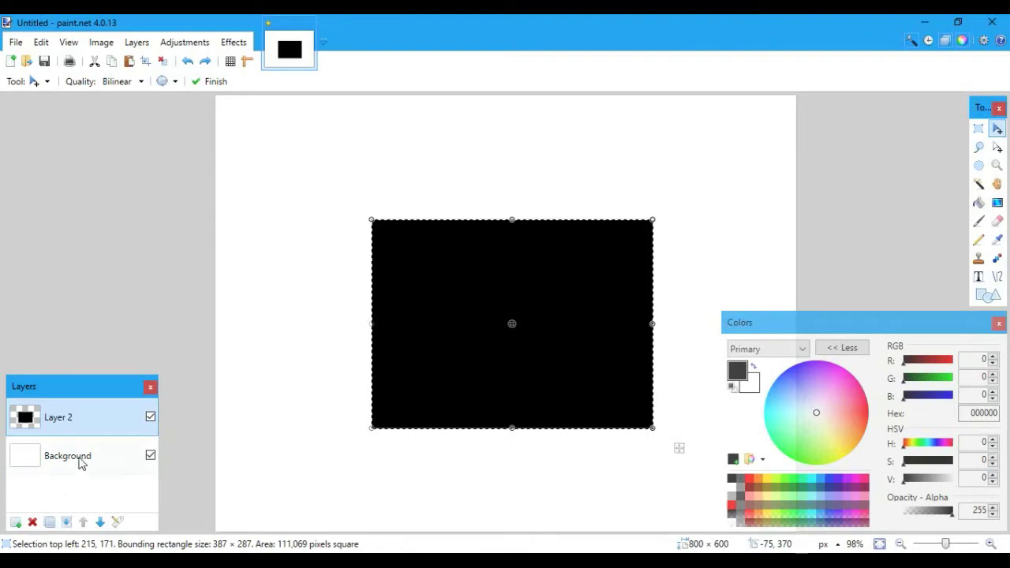
# Step: Hide Layer 2, clear the selection, and make Layer 2 visible again
pyautogui.click(150, 419)
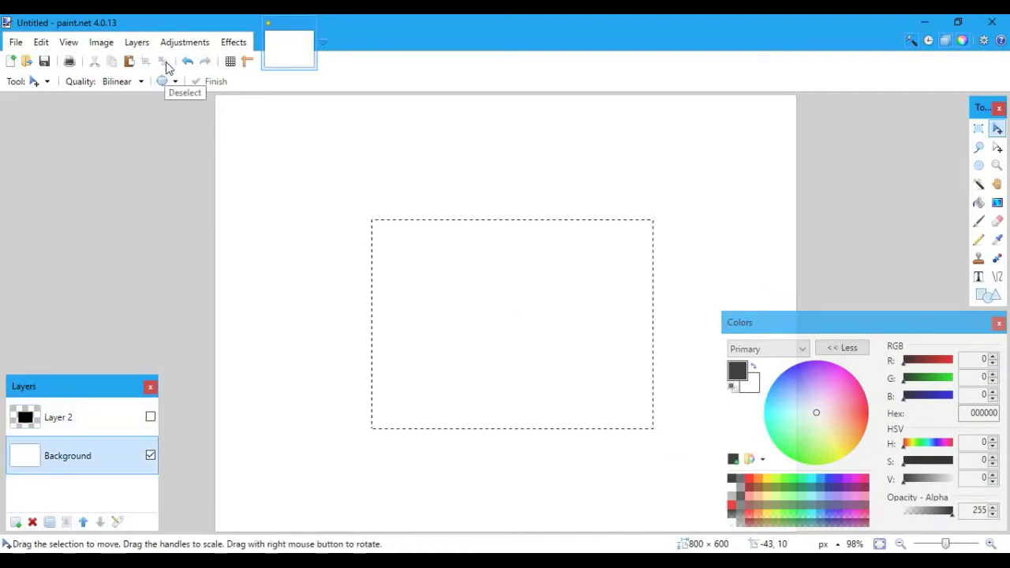
pyautogui.click(165, 69)
pyautogui.click(132, 428)
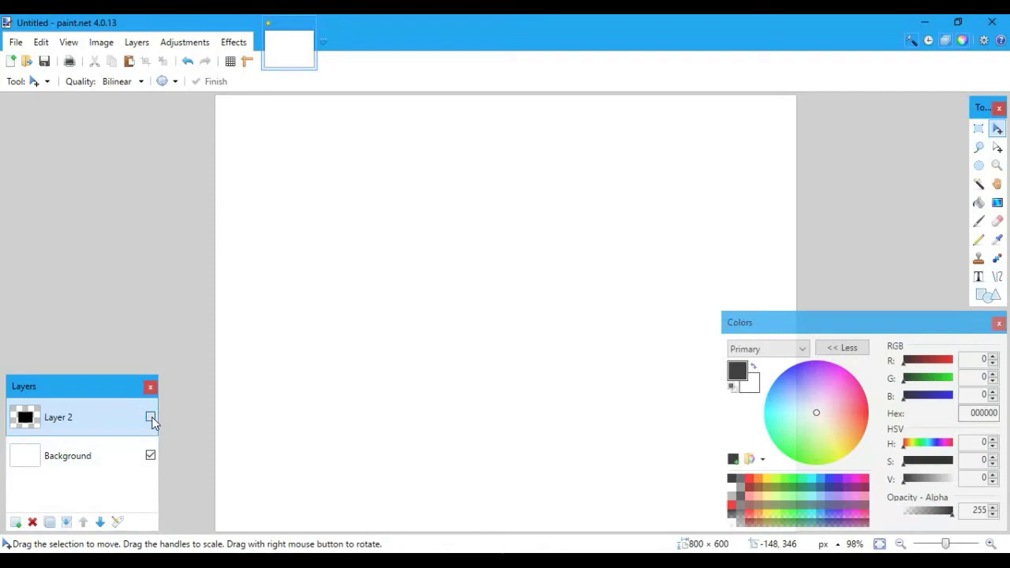
pyautogui.click(151, 419)
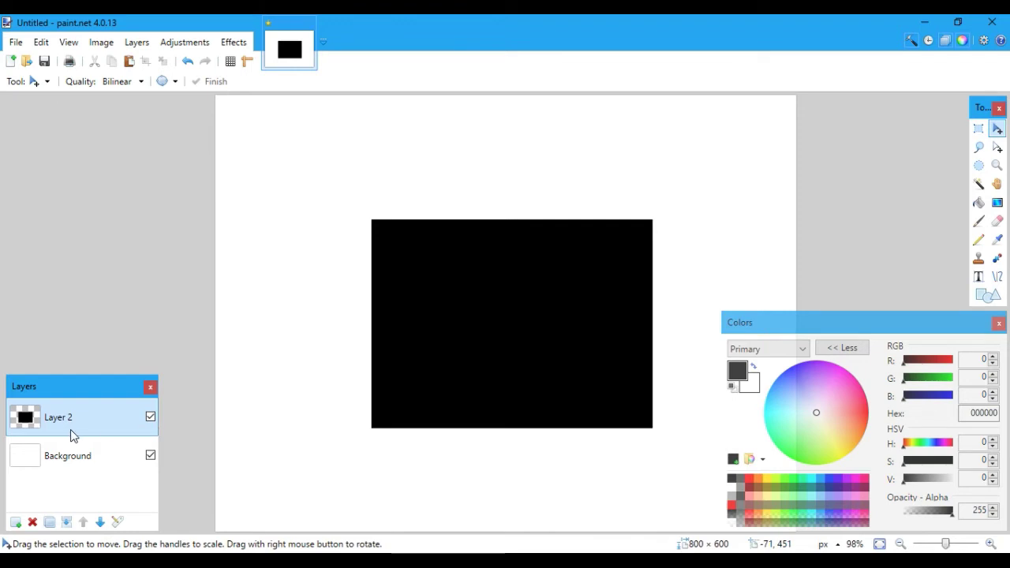
# Step: Merge Layer 2 down into the Background layer and select the whole canvas, opening and cancelling the Save As dialog
pyautogui.click(69, 523)
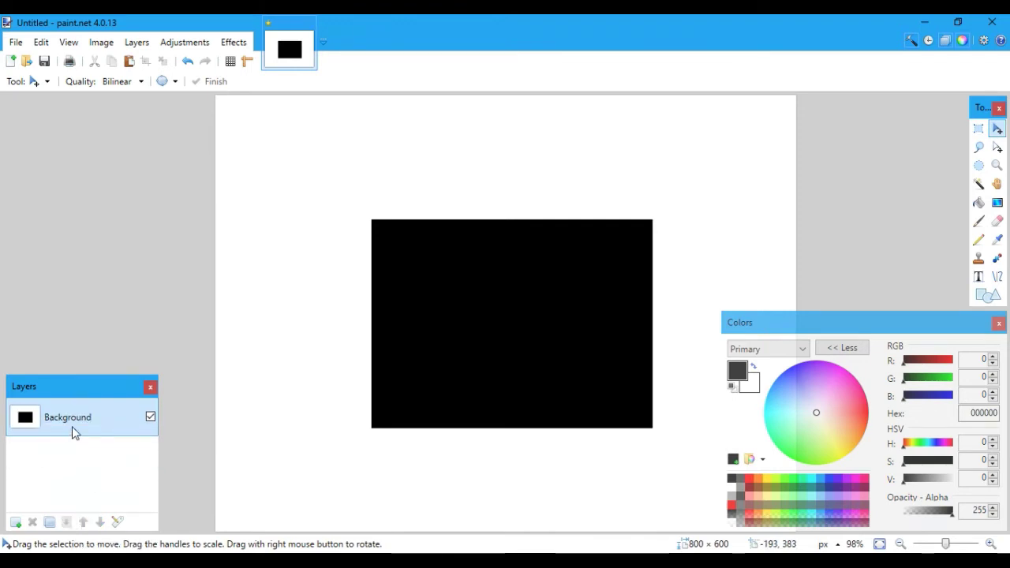
pyautogui.hotkey('ctrl', 'a')
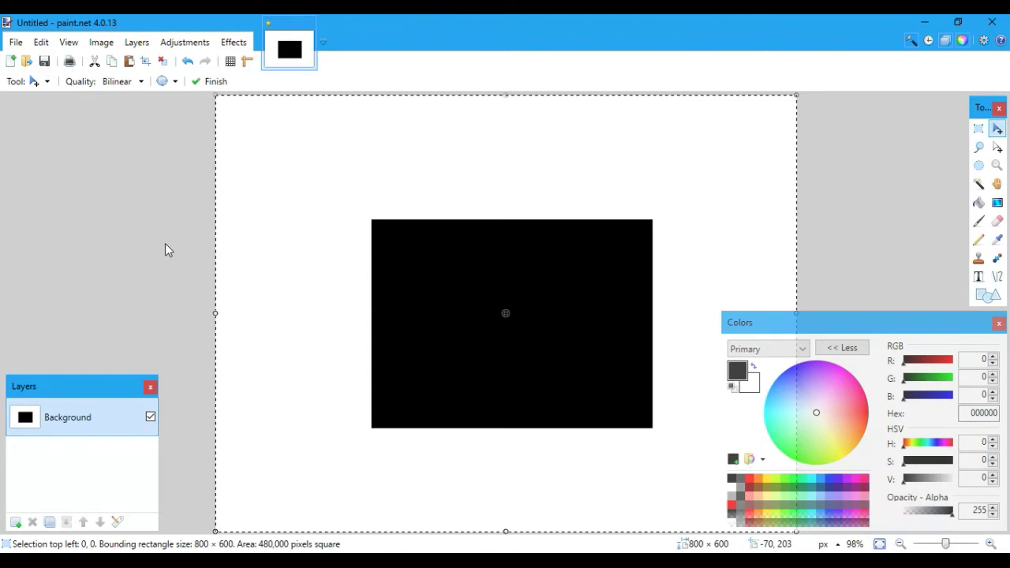
pyautogui.hotkey('ctrl', 's')
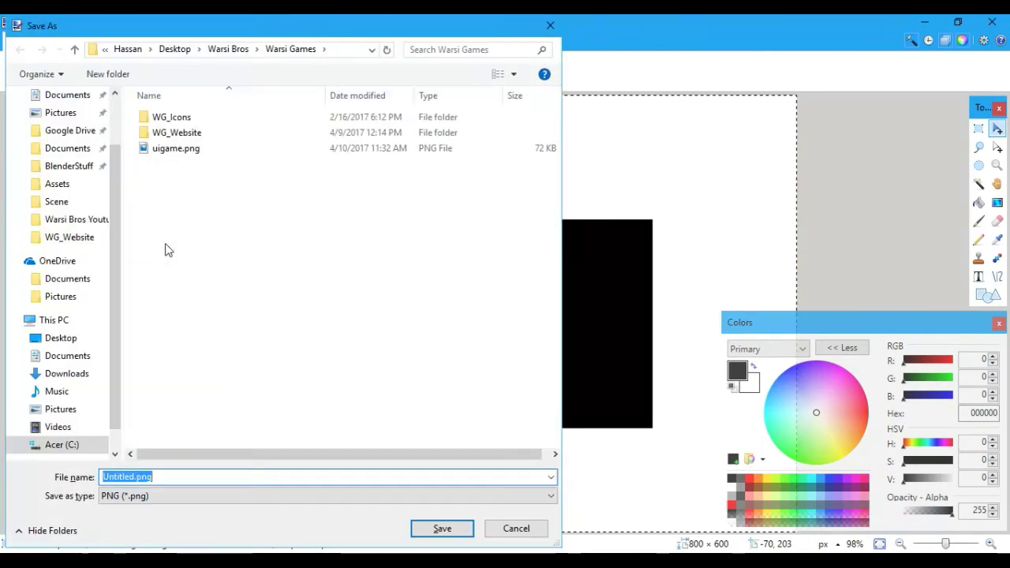
pyautogui.click(499, 528)
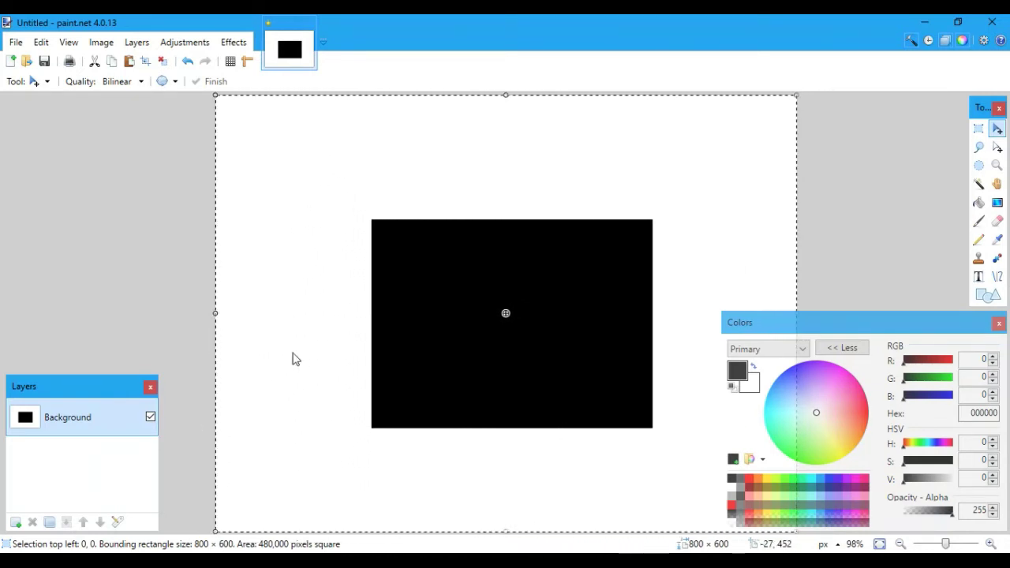
# Step: Swap the primary and secondary colors, fill the entire canvas with white using the Paint Bucket, and deselect it
pyautogui.click(36, 81)
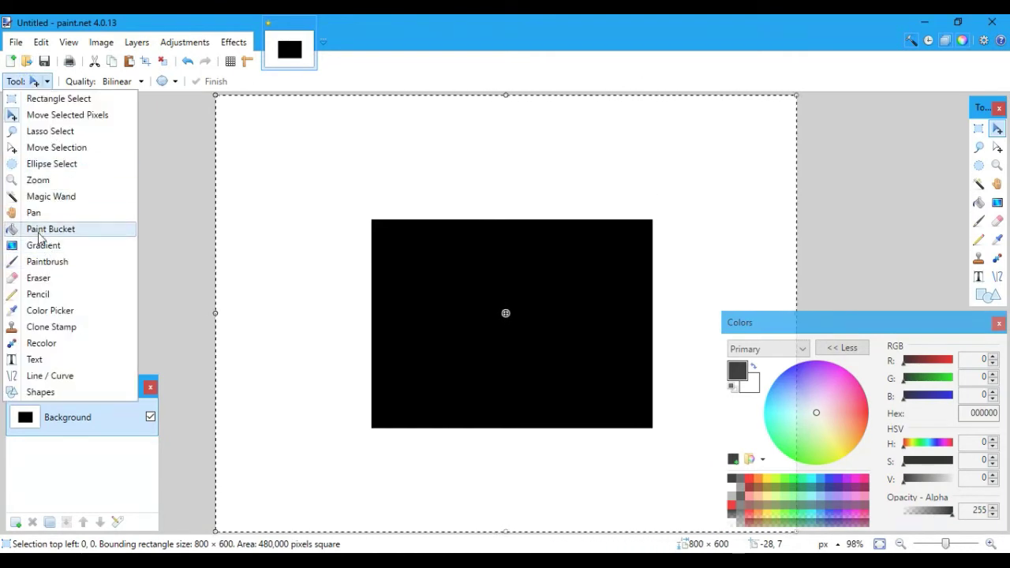
pyautogui.click(35, 231)
pyautogui.click(754, 366)
pyautogui.click(502, 340)
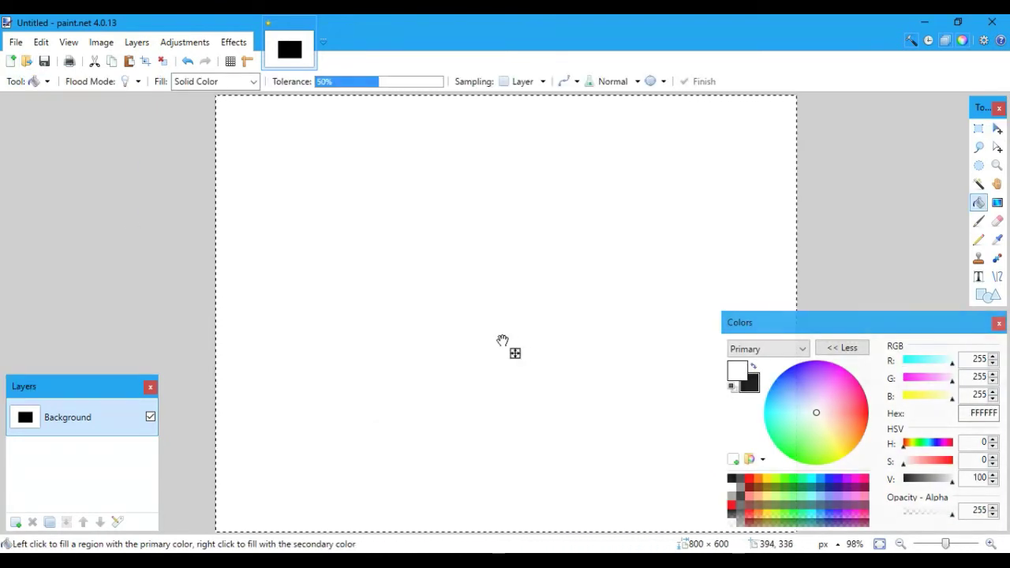
pyautogui.click(161, 62)
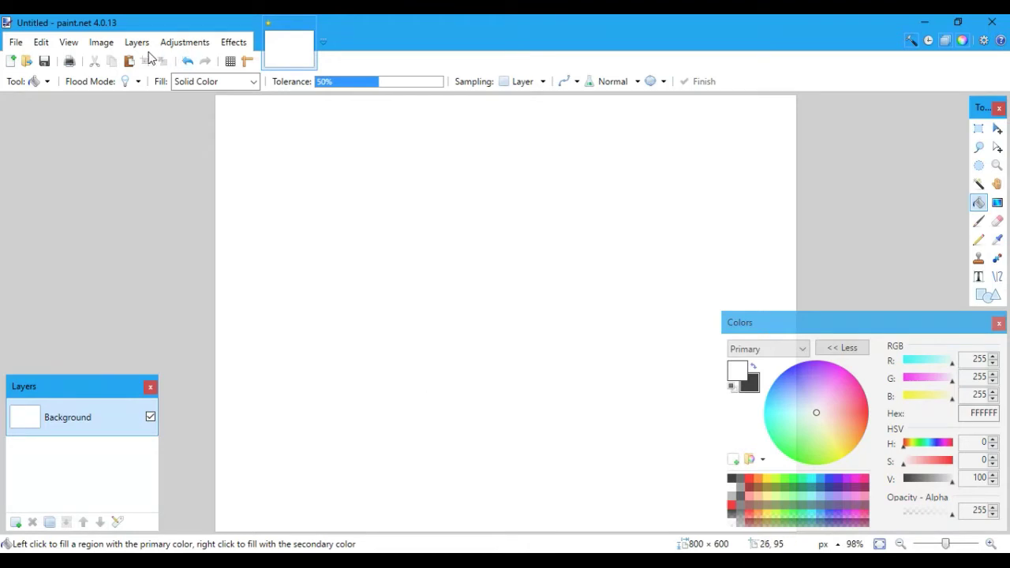
pyautogui.hotkey('ctrl', 'a')
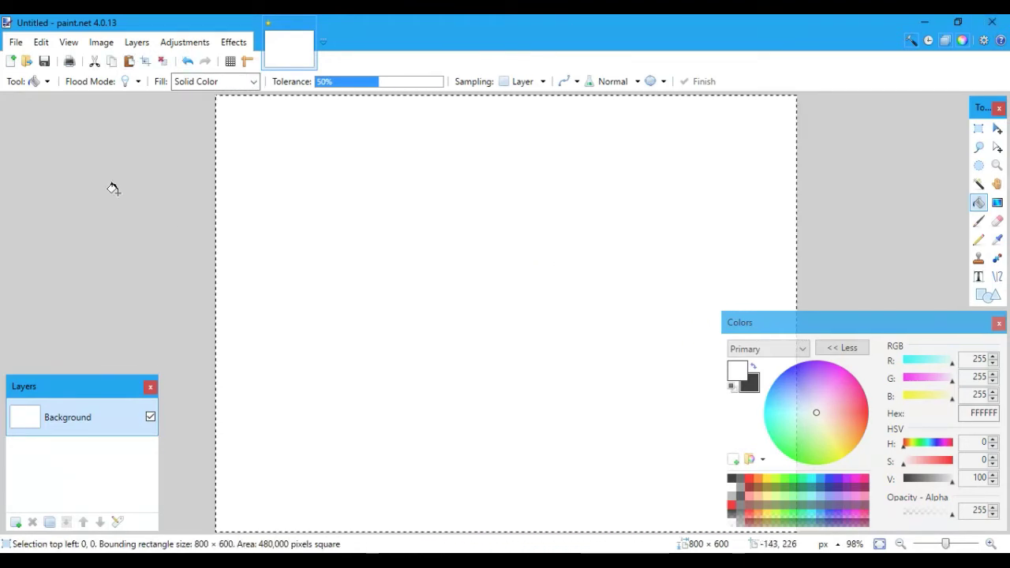
pyautogui.click(162, 62)
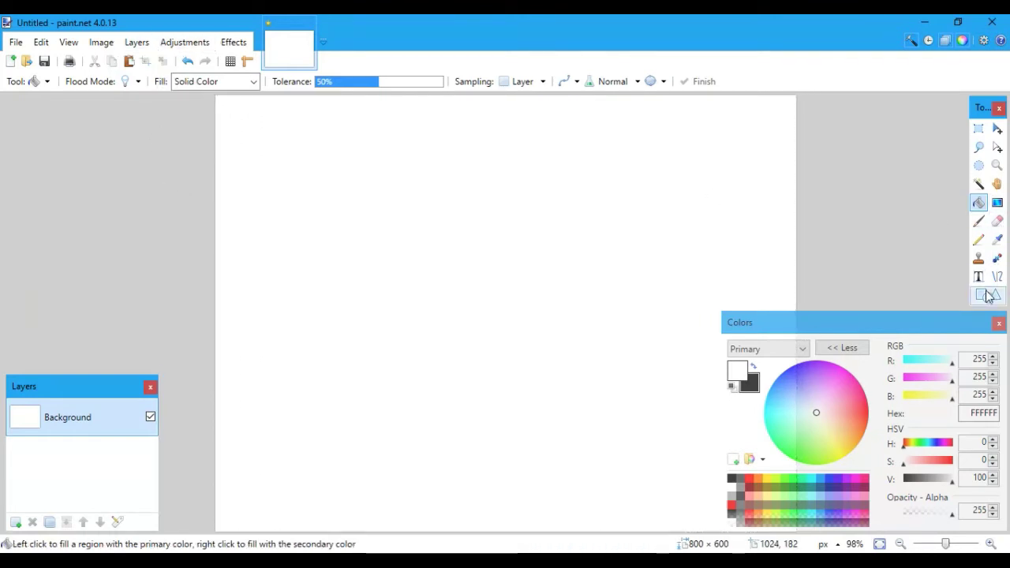
# Step: Activate the Paintbrush and swap the colors so that black is primary and white is secondary
pyautogui.click(983, 225)
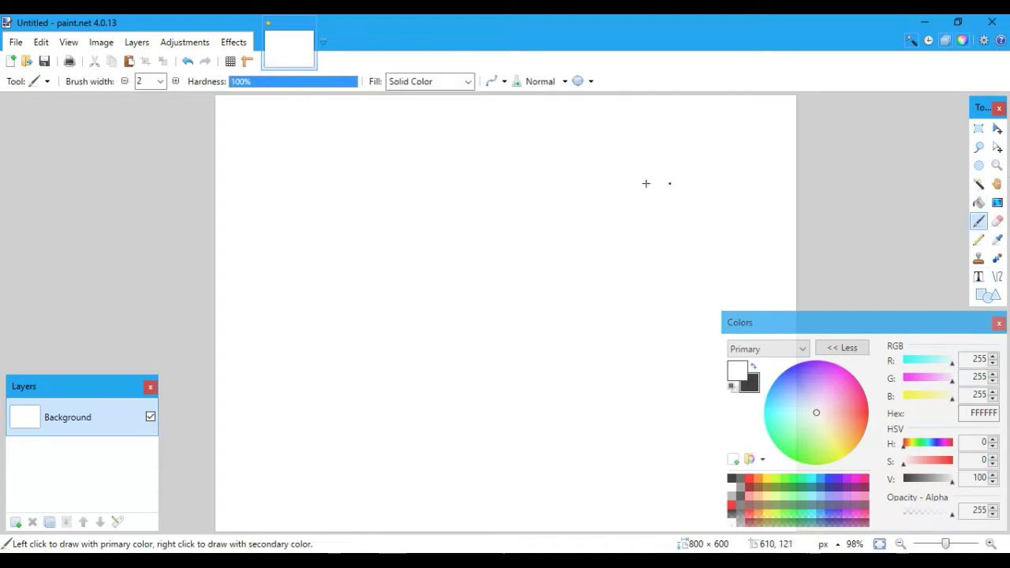
pyautogui.click(753, 366)
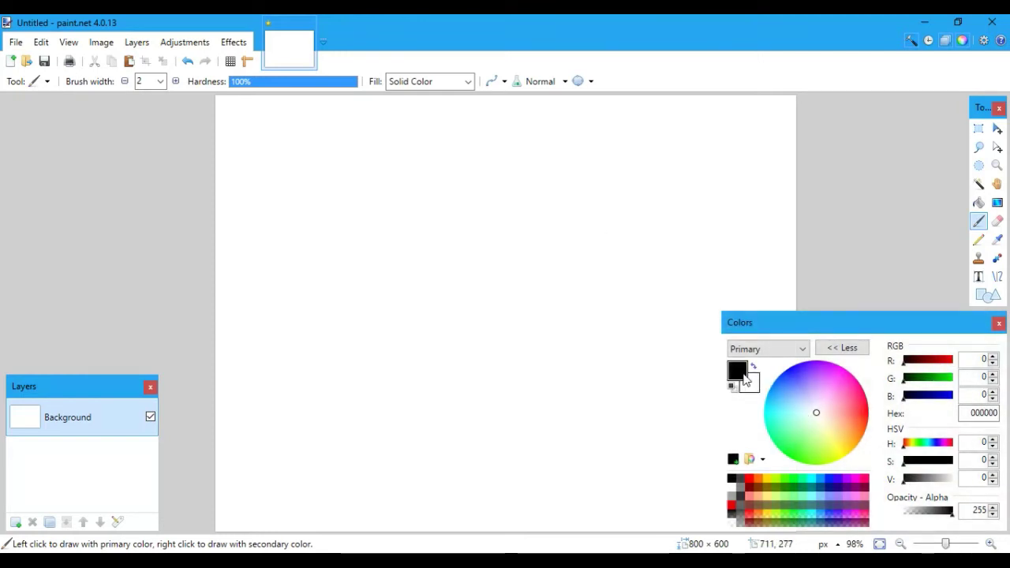
pyautogui.click(755, 367)
pyautogui.click(755, 367)
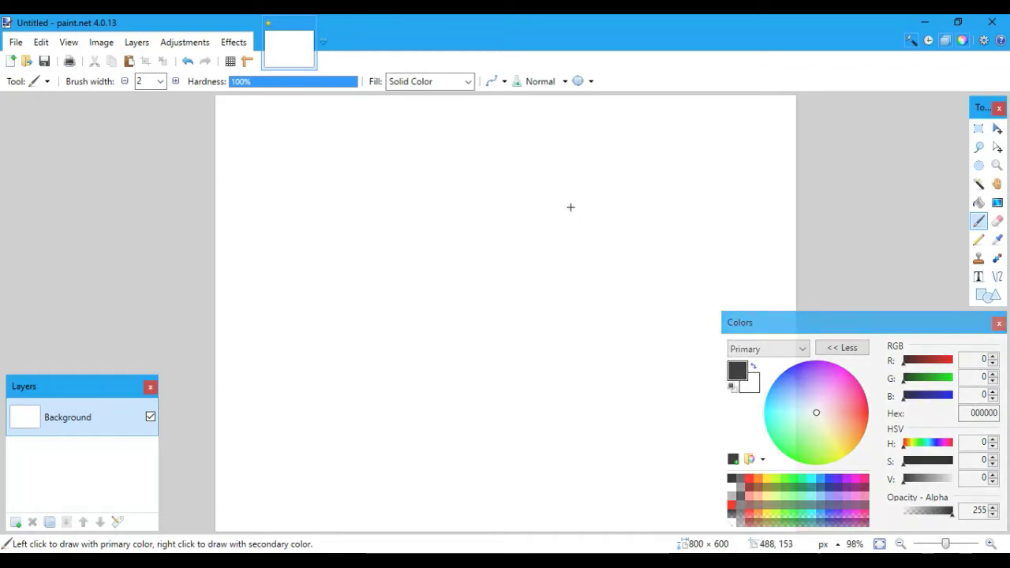
pyautogui.click(754, 367)
pyautogui.click(755, 368)
# Step: Open the choice between the primary and secondary color for editing and keep Primary
pyautogui.click(793, 350)
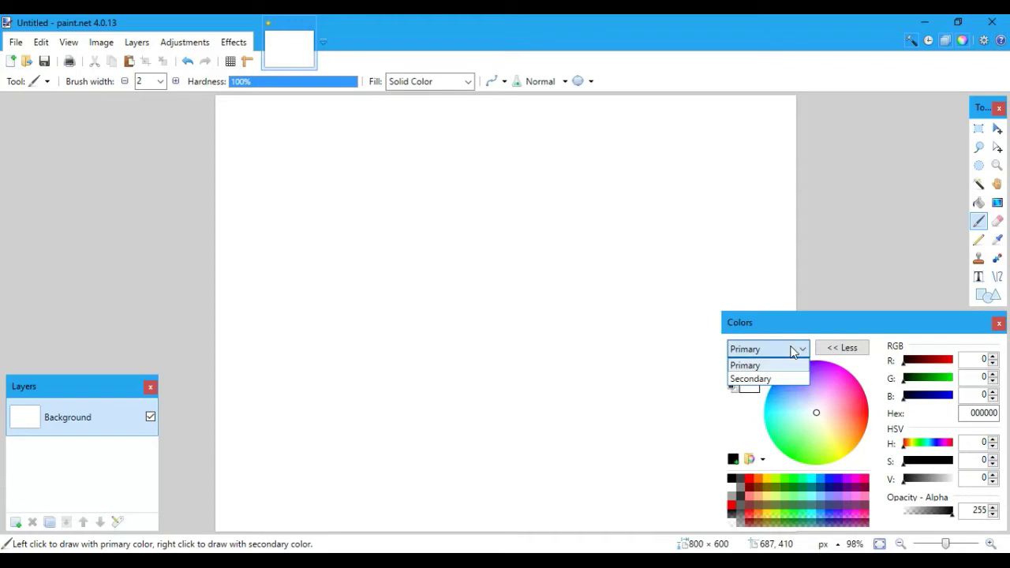
pyautogui.click(782, 367)
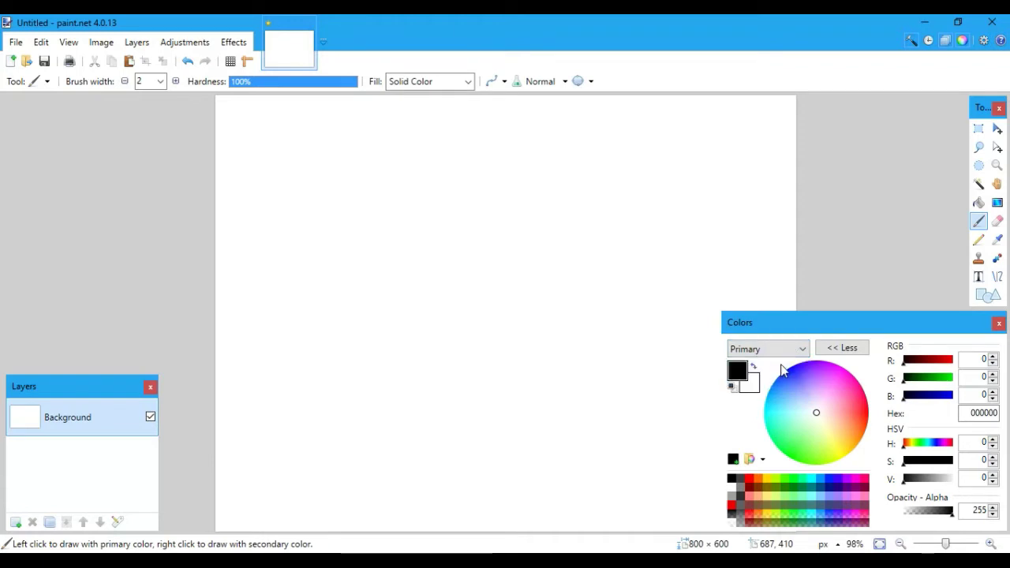
pyautogui.click(766, 350)
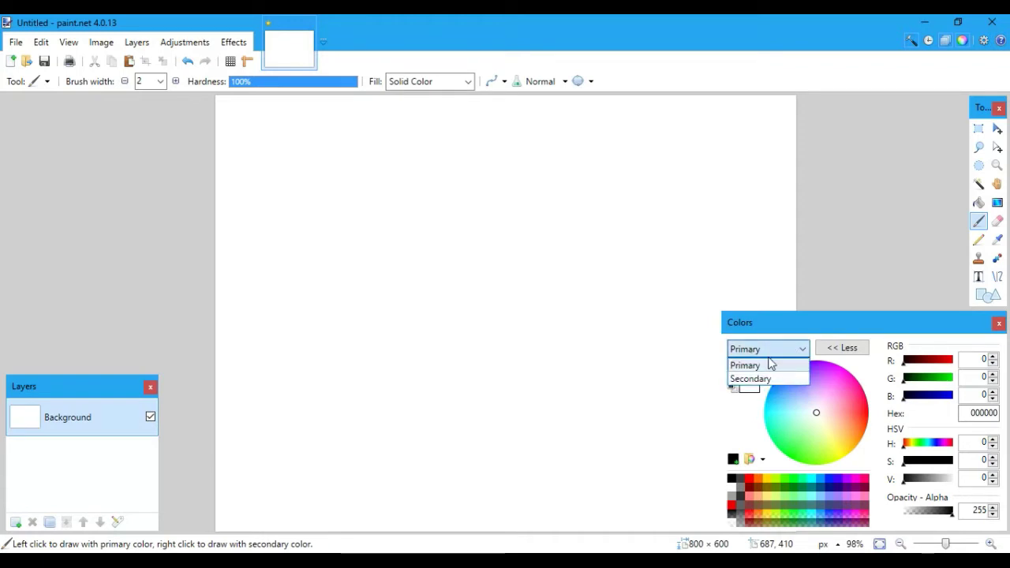
pyautogui.click(767, 355)
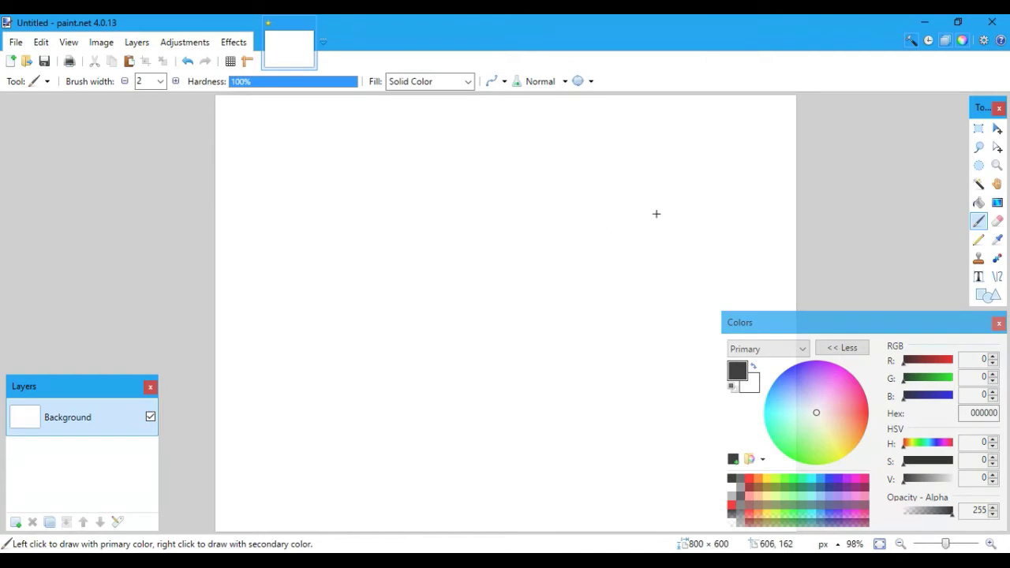
# Step: Paint freehand black scribbles across the canvas with the 2 px Paintbrush and undo them all
pyautogui.moveTo(655, 215)
pyautogui.mouseDown()
pyautogui.moveTo(370, 379)
pyautogui.moveTo(310, 350)
pyautogui.moveTo(528, 238)
pyautogui.moveTo(428, 187)
pyautogui.moveTo(310, 307)
pyautogui.moveTo(537, 358)
pyautogui.moveTo(330, 296)
pyautogui.moveTo(564, 379)
pyautogui.moveTo(441, 324)
pyautogui.moveTo(433, 339)
pyautogui.moveTo(641, 356)
pyautogui.moveTo(445, 359)
pyautogui.moveTo(606, 423)
pyautogui.moveTo(557, 305)
pyautogui.moveTo(319, 417)
pyautogui.mouseUp()
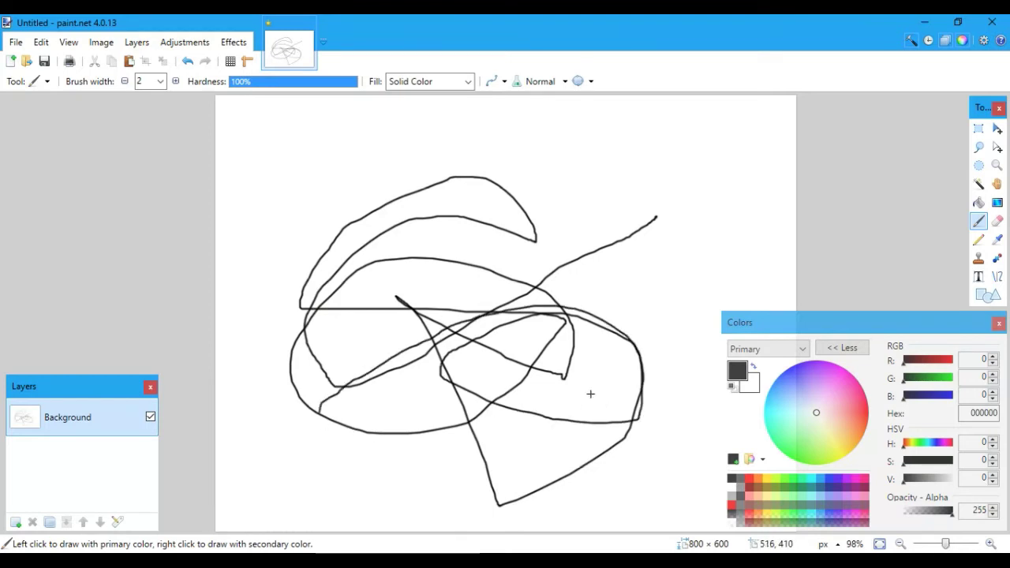
pyautogui.moveTo(576, 340)
pyautogui.mouseDown()
pyautogui.moveTo(686, 296)
pyautogui.moveTo(714, 177)
pyautogui.moveTo(573, 213)
pyautogui.moveTo(585, 254)
pyautogui.moveTo(471, 421)
pyautogui.moveTo(615, 275)
pyautogui.moveTo(659, 245)
pyautogui.moveTo(629, 468)
pyautogui.moveTo(524, 424)
pyautogui.mouseUp()
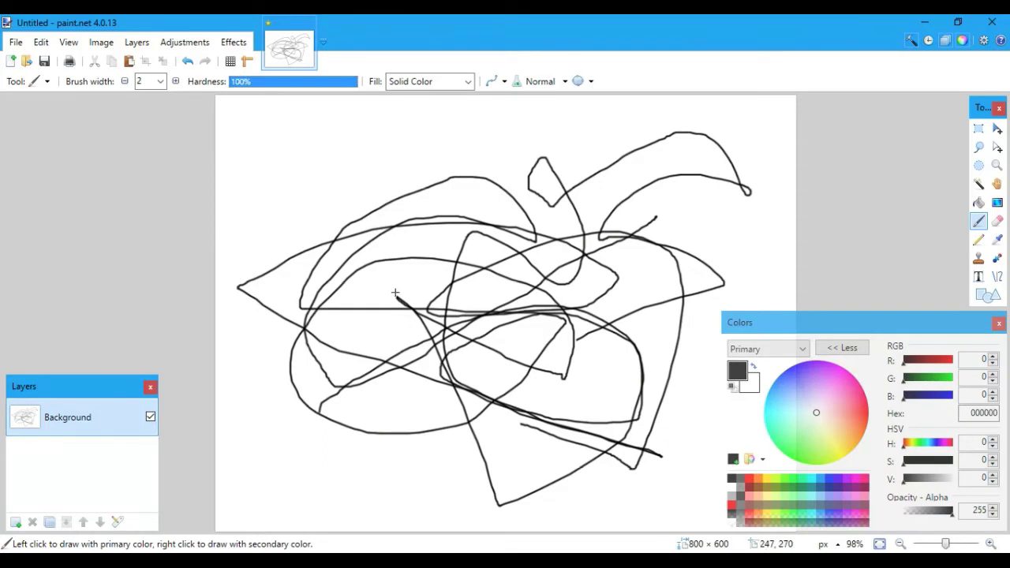
pyautogui.hotkey('ctrl', 'z')
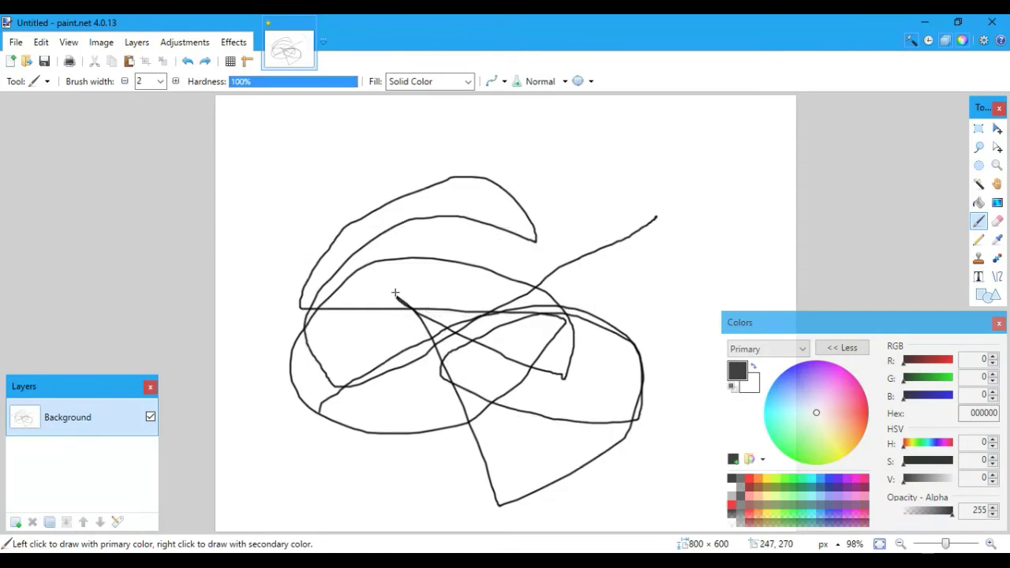
pyautogui.hotkey('ctrl', 'z')
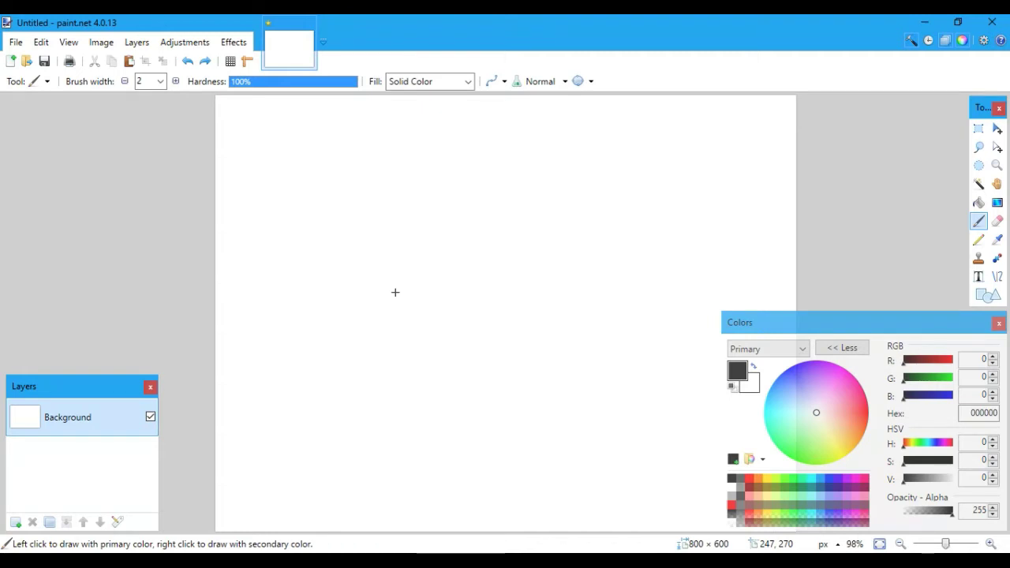
pyautogui.moveTo(358, 376); pyautogui.dragTo(805, 135)
pyautogui.hotkey('ctrl', 'z')
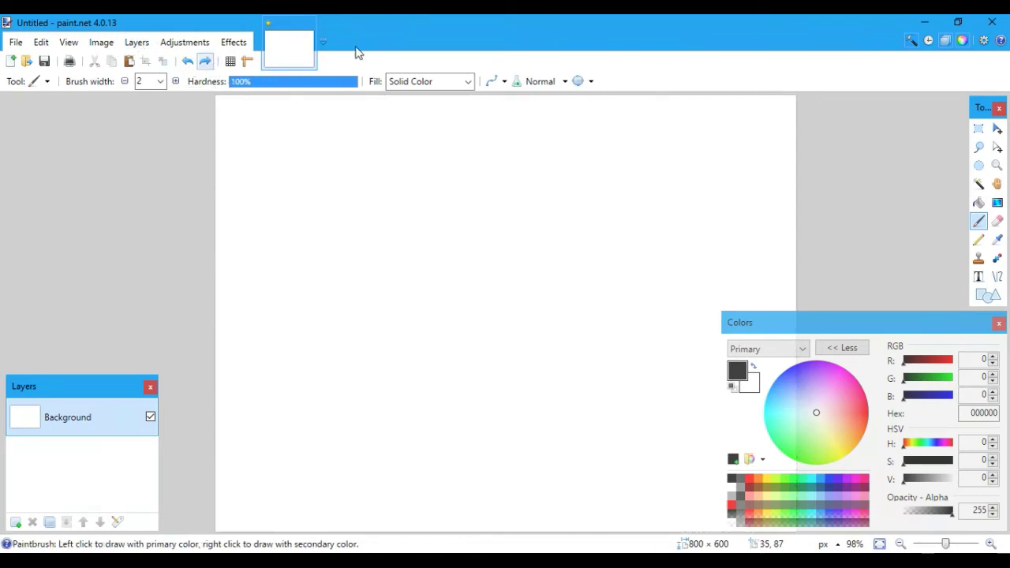
# Step: Show the History window, revert the image to the Finish Selection entry following the first paste, and browse the history entries
pyautogui.click(930, 41)
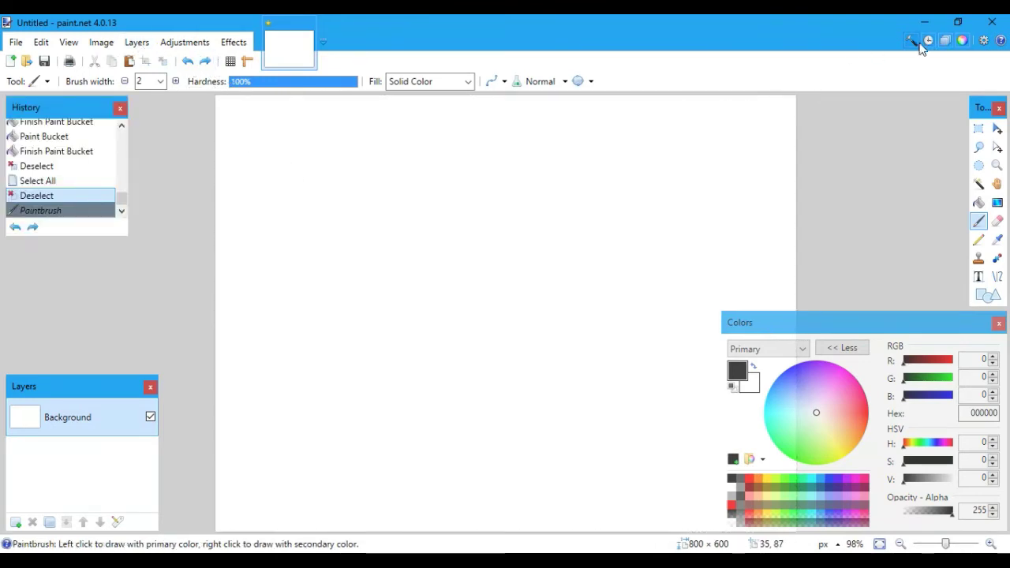
pyautogui.scroll(3, 71, 183)
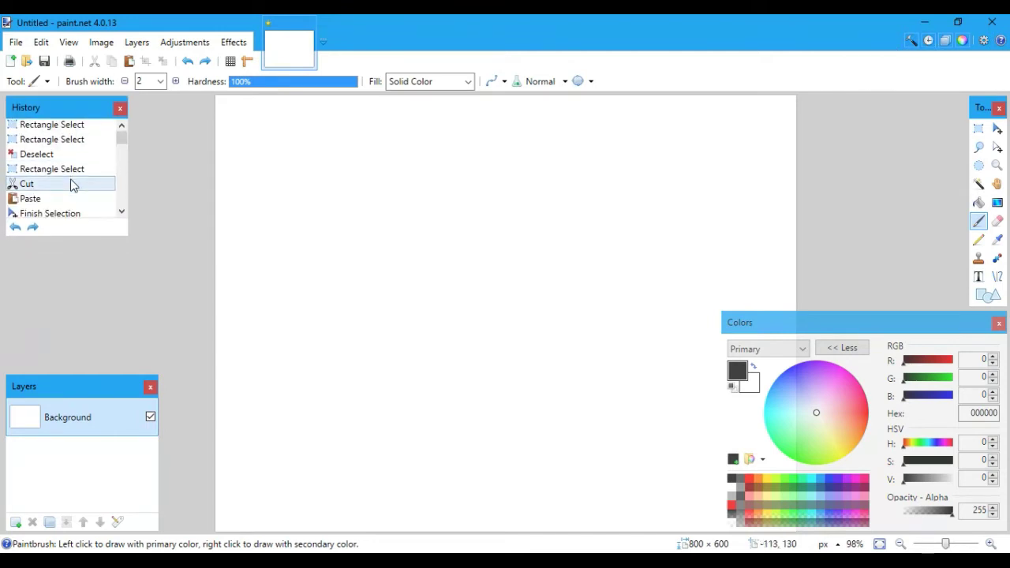
pyautogui.scroll(1, 76, 197)
pyautogui.scroll(-5, 82, 214)
pyautogui.scroll(-2, 81, 215)
pyautogui.scroll(6, 82, 214)
pyautogui.scroll(-2, 44, 199)
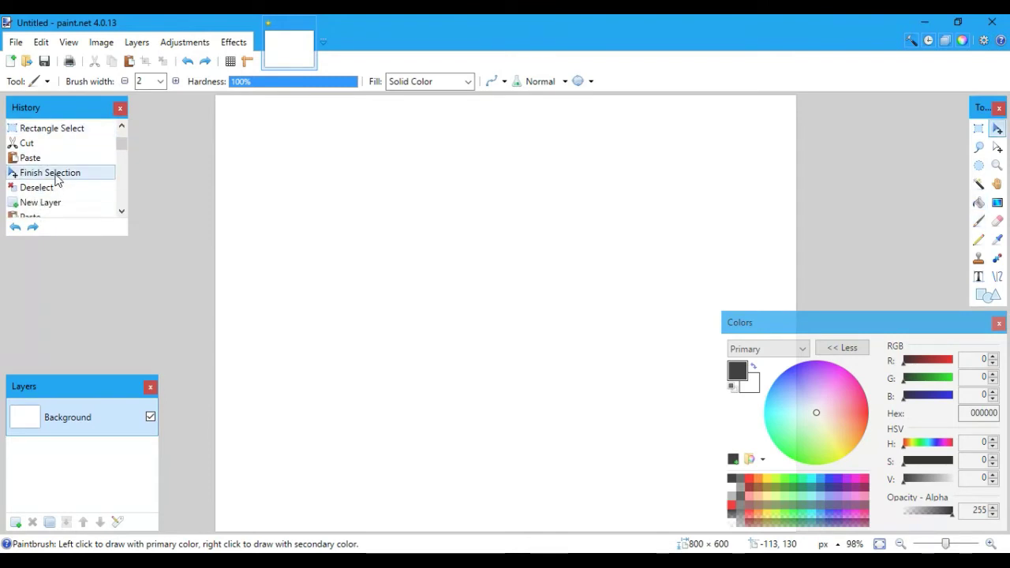
pyautogui.click(87, 173)
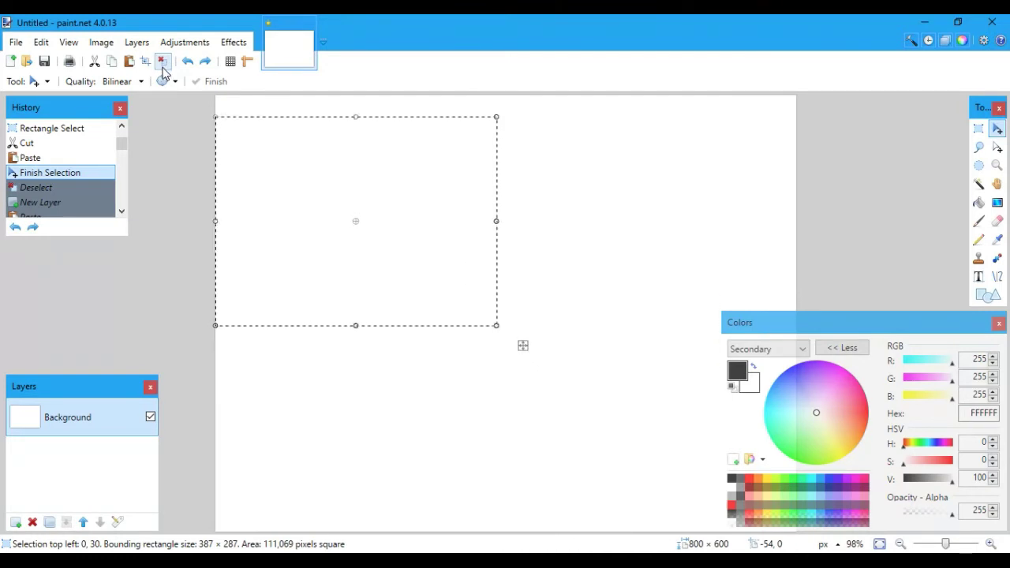
pyautogui.scroll(2, 62, 189)
pyautogui.scroll(-3, 62, 192)
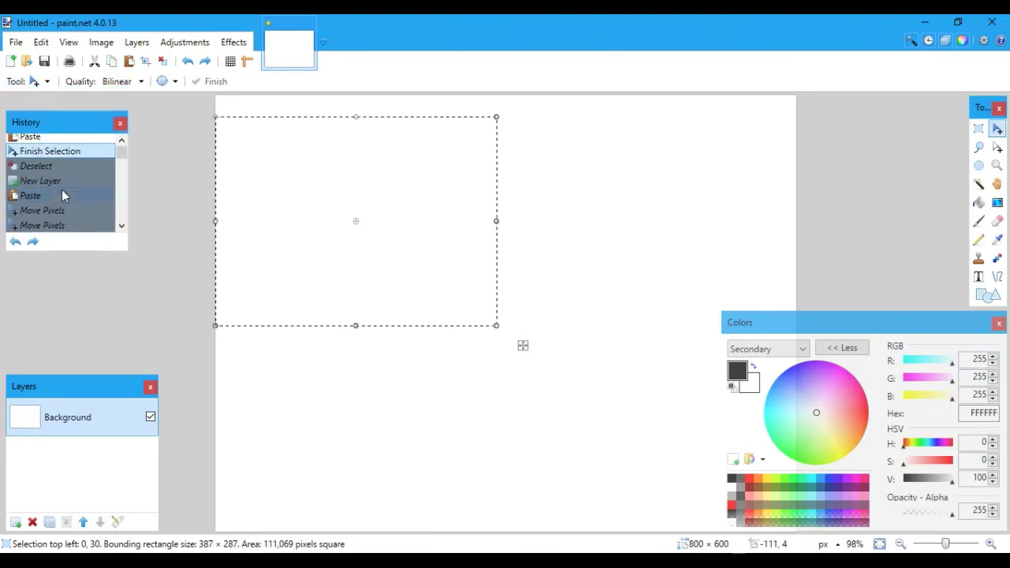
pyautogui.scroll(3, 62, 192)
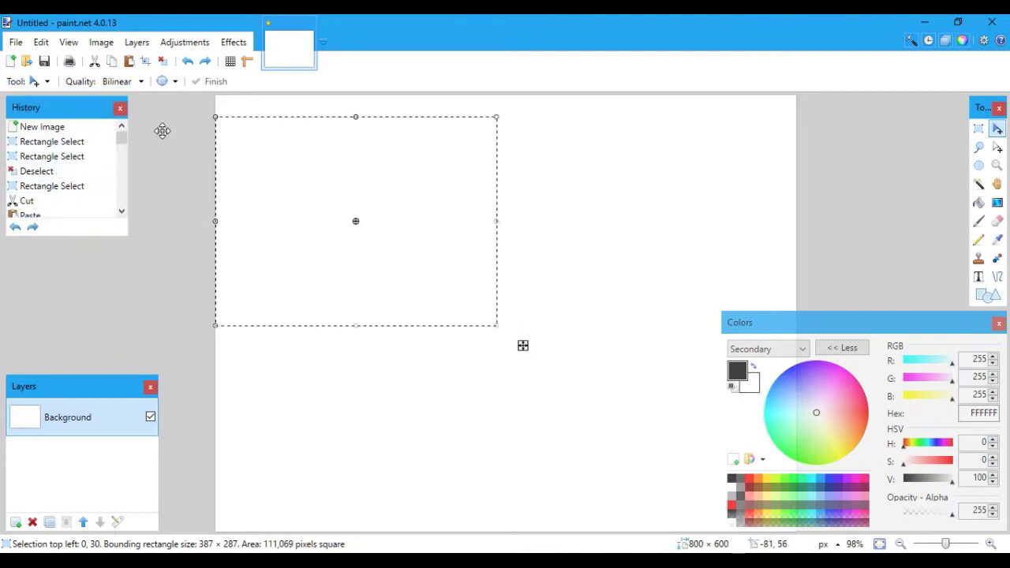
# Step: Deselect the rectangular area and switch the color being edited to Primary
pyautogui.click(166, 70)
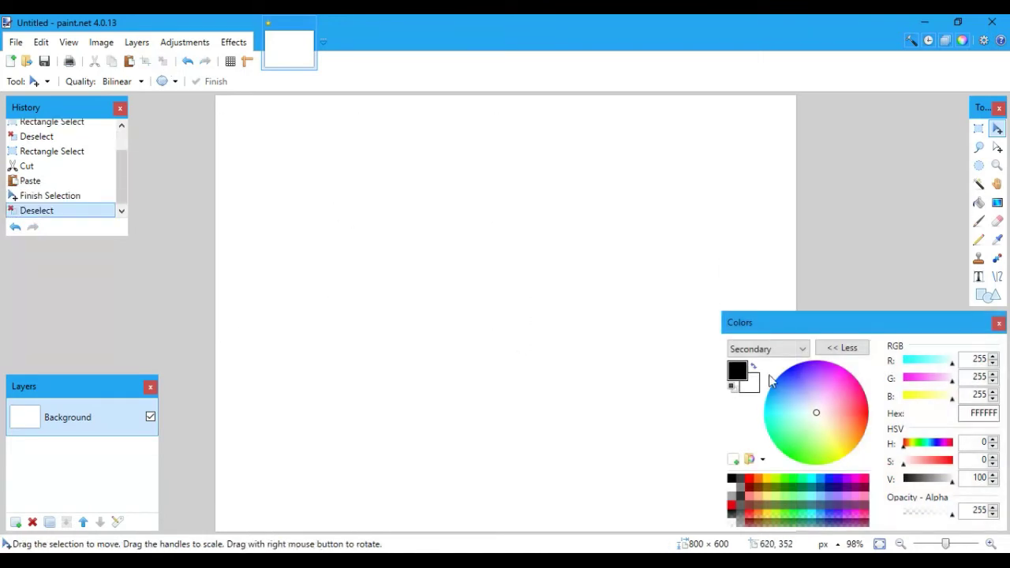
pyautogui.click(797, 349)
pyautogui.click(789, 364)
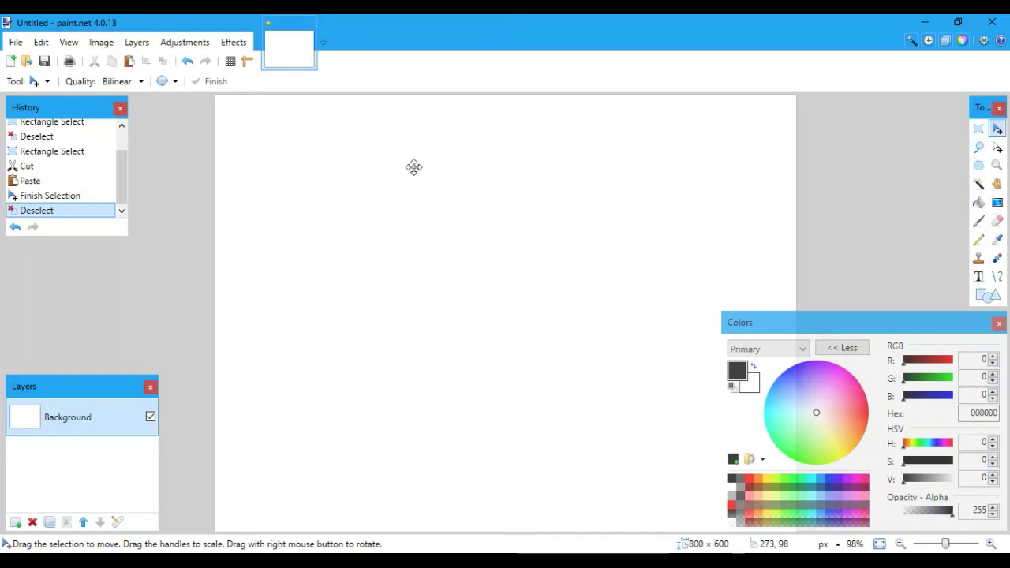
# Step: Create a new 387 × 287 pixel image and select its entire canvas
pyautogui.click(10, 60)
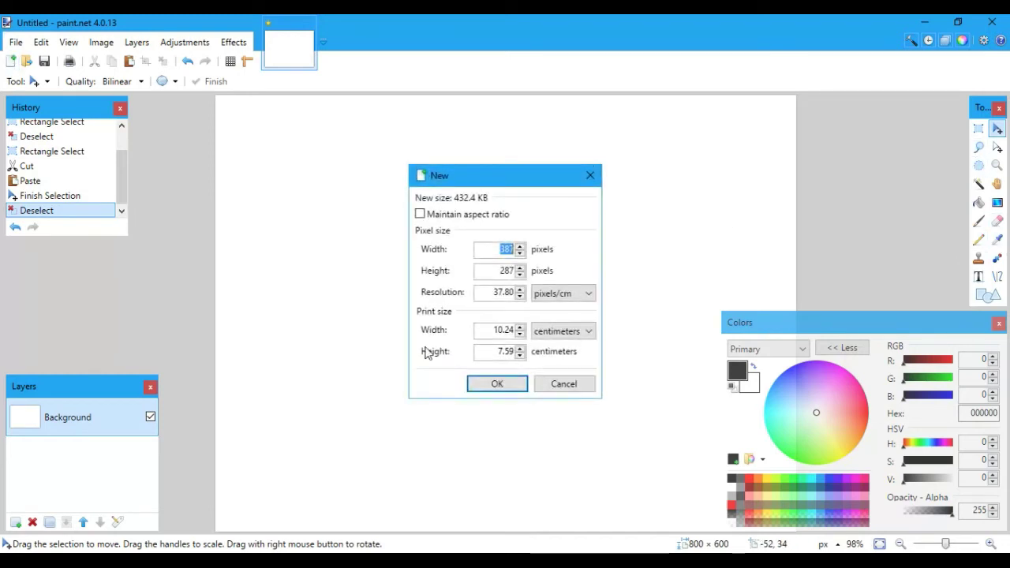
pyautogui.click(506, 390)
pyautogui.hotkey('ctrl', 'a')
pyautogui.click(336, 313)
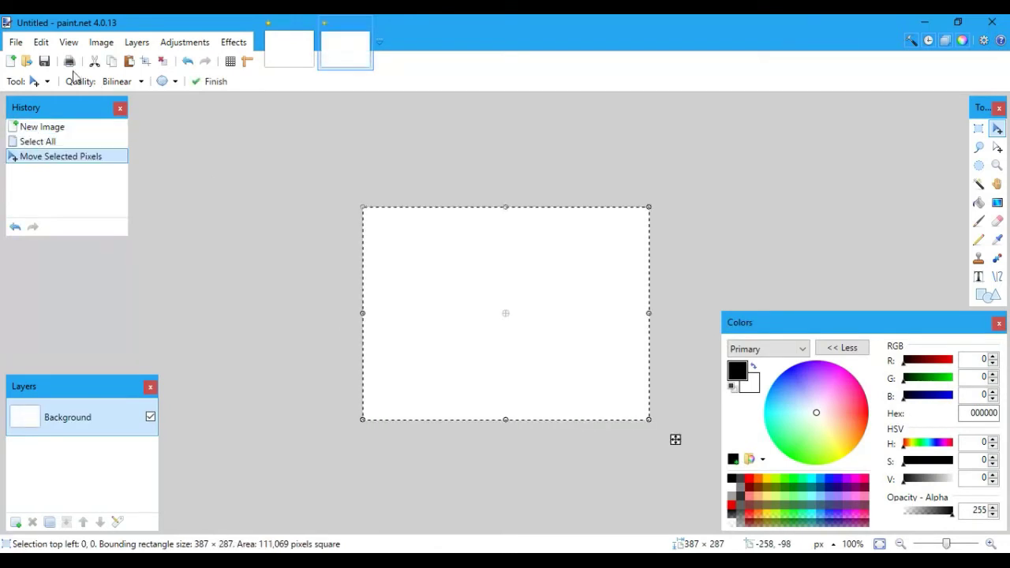
# Step: Draw a filled black rectangle of about 658 × 185 pixels over the lower half of the image with the Shapes tool
pyautogui.click(34, 81)
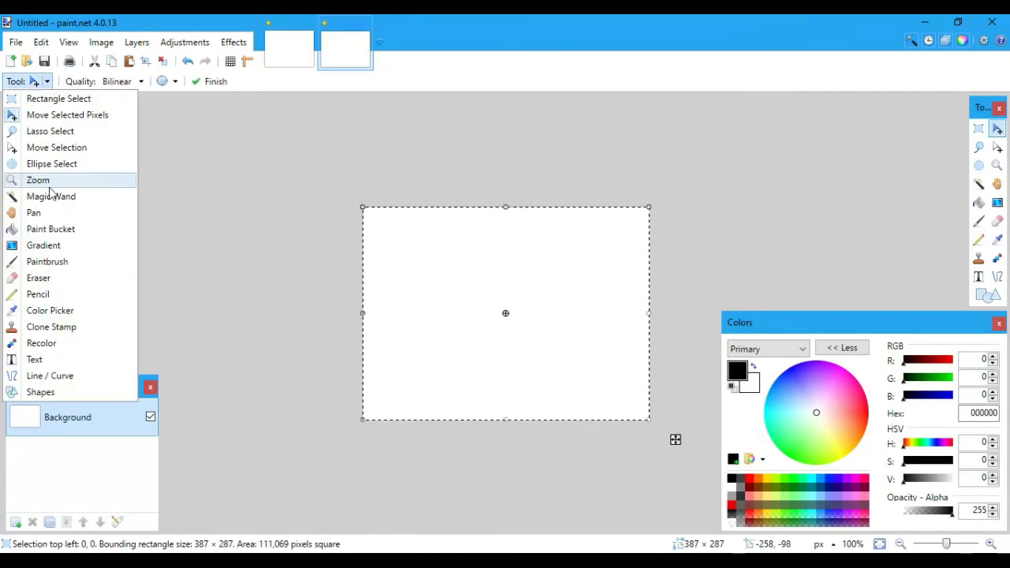
pyautogui.click(40, 392)
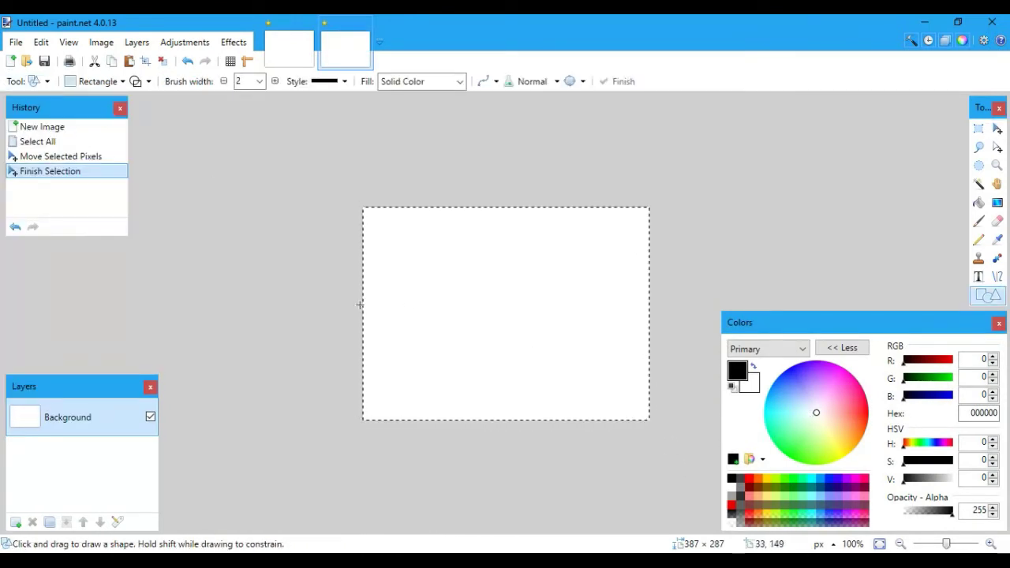
pyautogui.click(135, 82)
pyautogui.moveTo(316, 311); pyautogui.dragTo(809, 450)
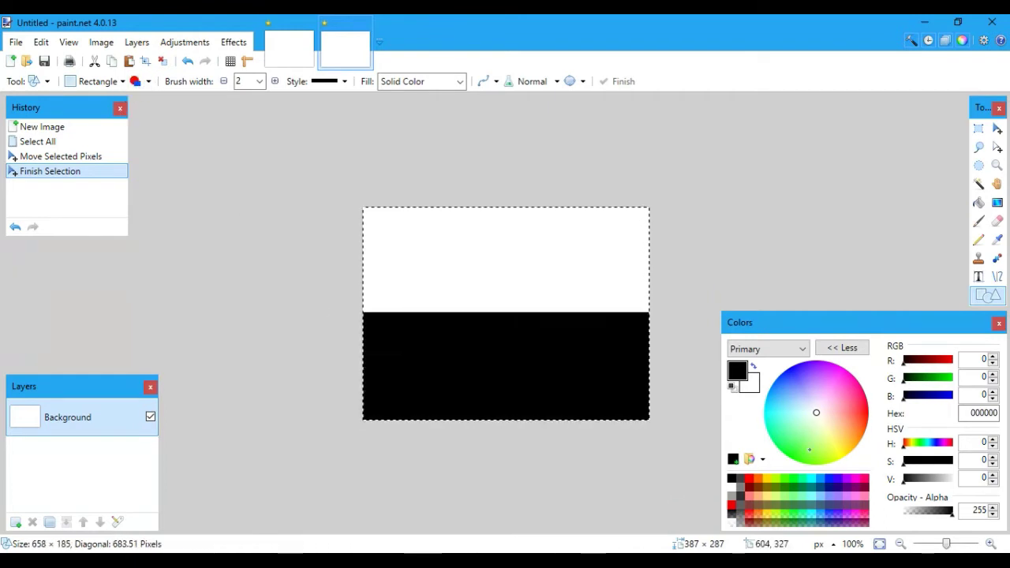
pyautogui.click(687, 217)
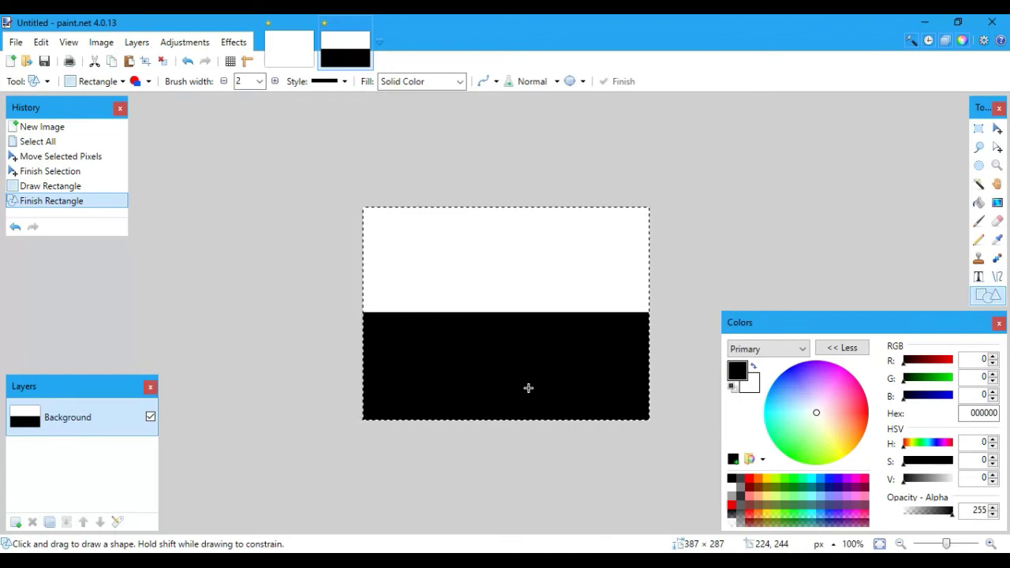
# Step: Sample the black rectangle as the secondary color with the Color Picker
pyautogui.click(48, 81)
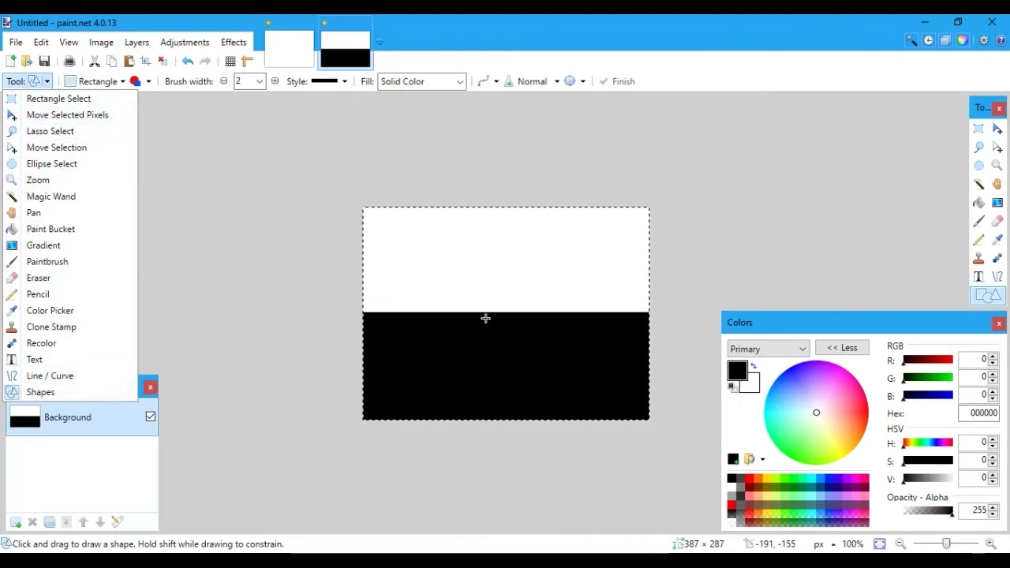
pyautogui.click(997, 240)
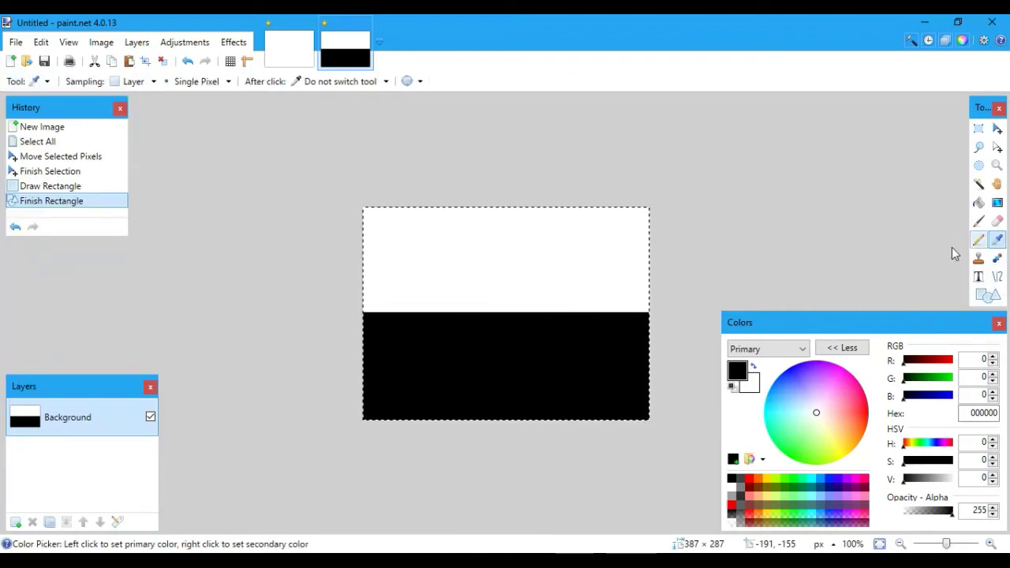
pyautogui.rightClick(610, 357)
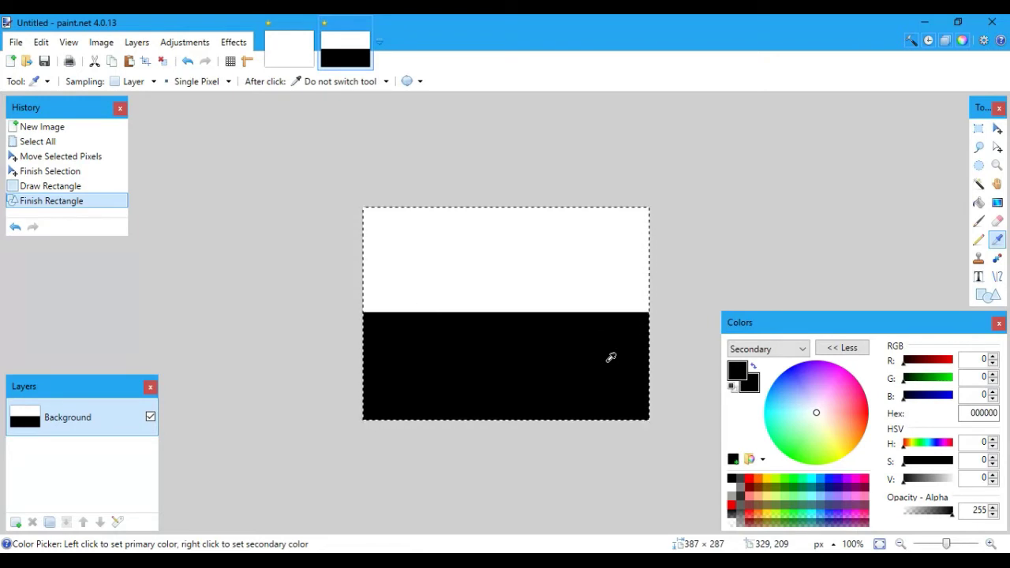
# Step: Set the primary color to white and swap the colors so that black is primary and white is secondary
pyautogui.click(779, 353)
pyautogui.click(780, 364)
pyautogui.click(732, 496)
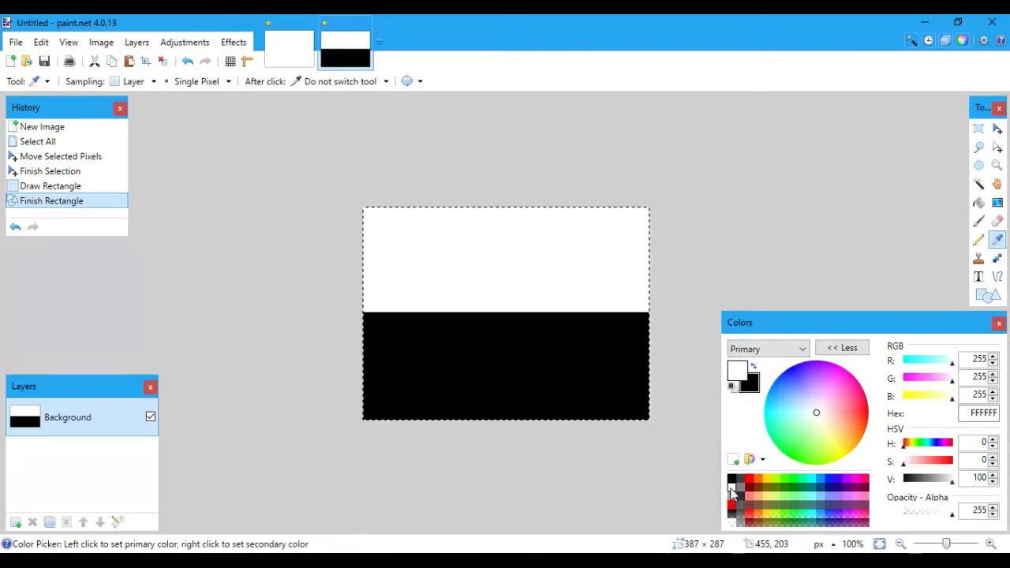
pyautogui.click(754, 367)
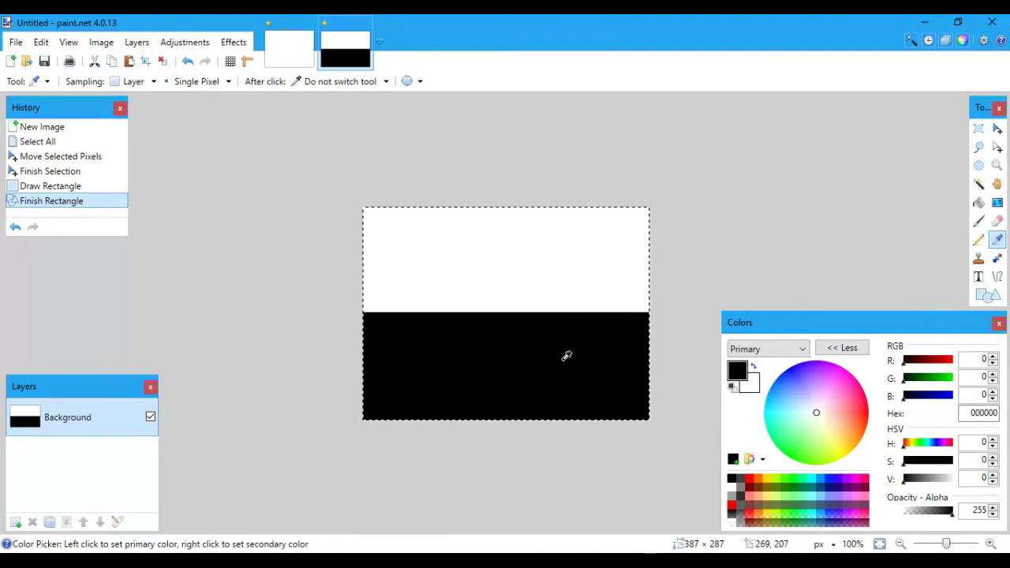
# Step: In the blank 800 × 600 image, draw a filled black rectangle of about 680 × 280 pixels and move it off the canvas
pyautogui.click(294, 63)
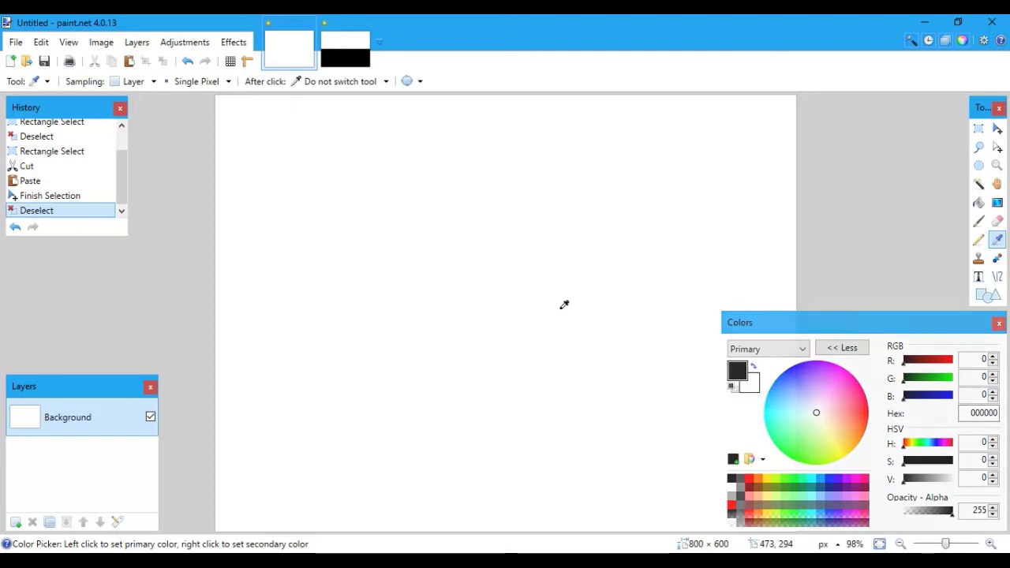
pyautogui.click(986, 295)
pyautogui.moveTo(271, 275)
pyautogui.mouseDown()
pyautogui.moveTo(697, 439)
pyautogui.moveTo(766, 478)
pyautogui.mouseUp()
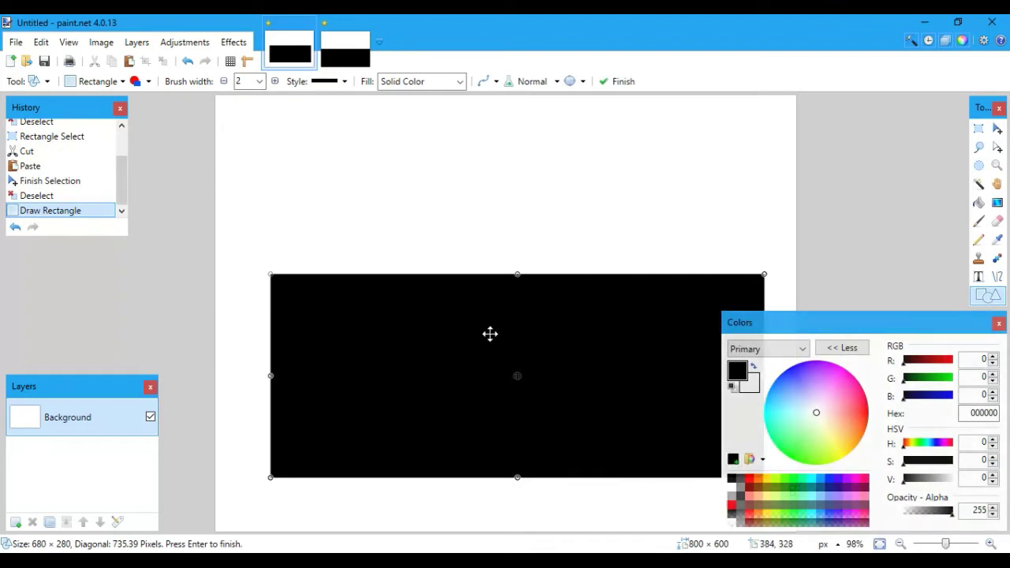
pyautogui.moveTo(546, 336); pyautogui.dragTo(1002, 16)
pyautogui.moveTo(780, 119); pyautogui.dragTo(1009, 103)
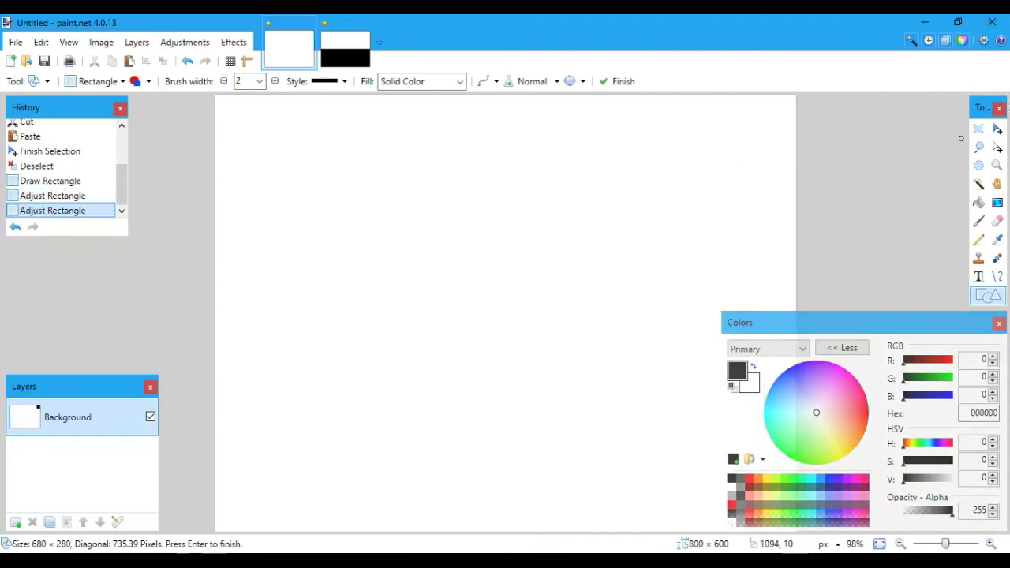
pyautogui.press('Return')
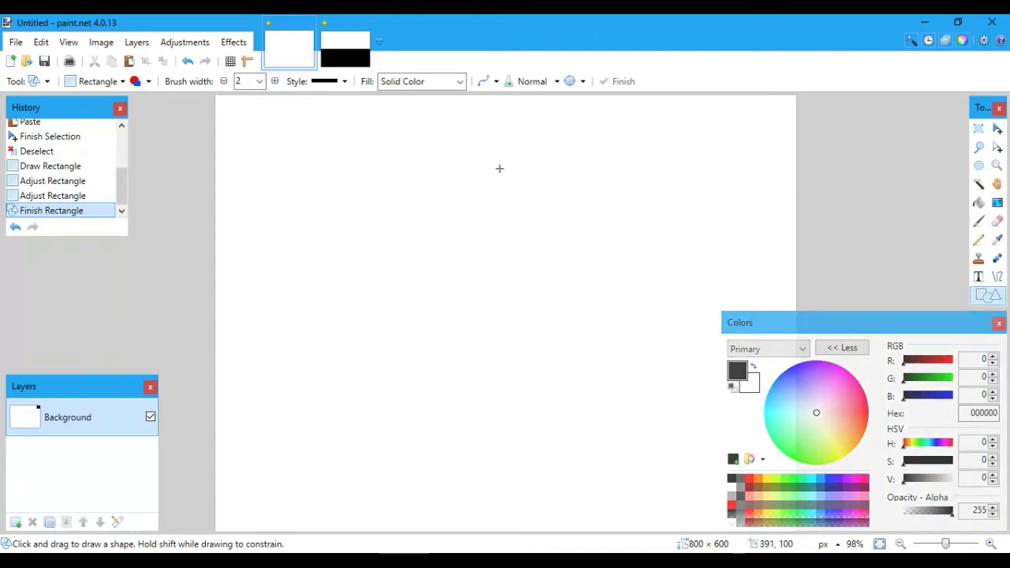
# Step: Change the shape to Parallelogram, draw a filled one of about 288 × 155 pixels and move it off the canvas
pyautogui.click(94, 81)
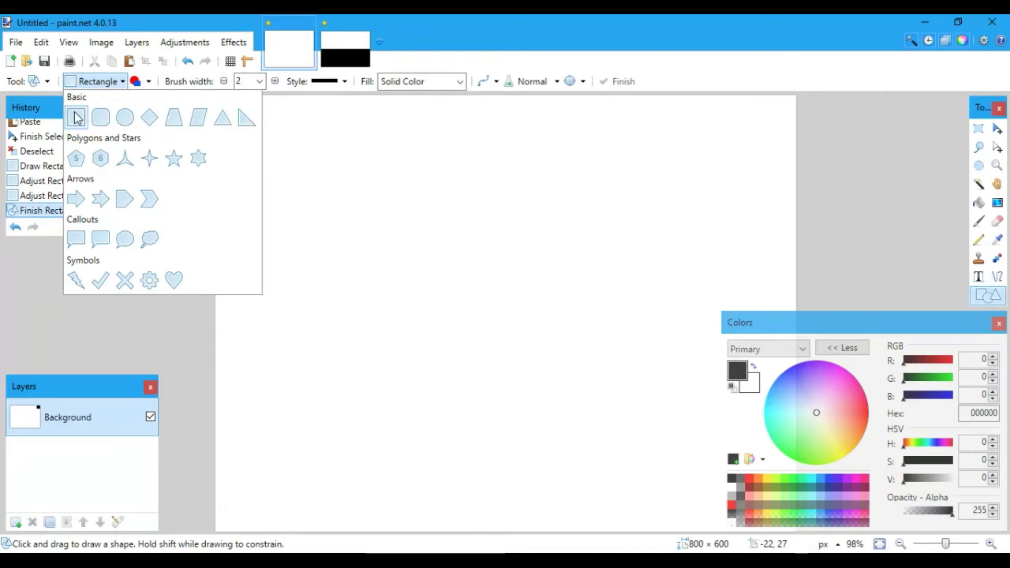
pyautogui.click(198, 117)
pyautogui.moveTo(293, 173); pyautogui.dragTo(332, 189)
pyautogui.moveTo(437, 244)
pyautogui.mouseDown()
pyautogui.moveTo(501, 284)
pyautogui.moveTo(721, 276)
pyautogui.moveTo(1009, 245)
pyautogui.mouseUp()
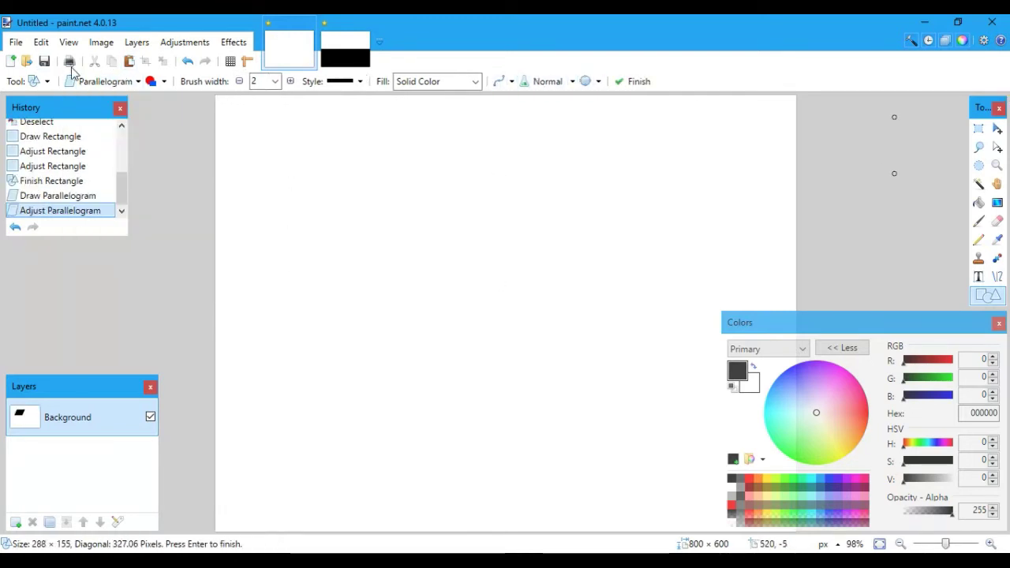
# Step: With a brush width of 6, draw a filled parallelogram of about 382 × 255 pixels and move it off the canvas
pyautogui.click(103, 81)
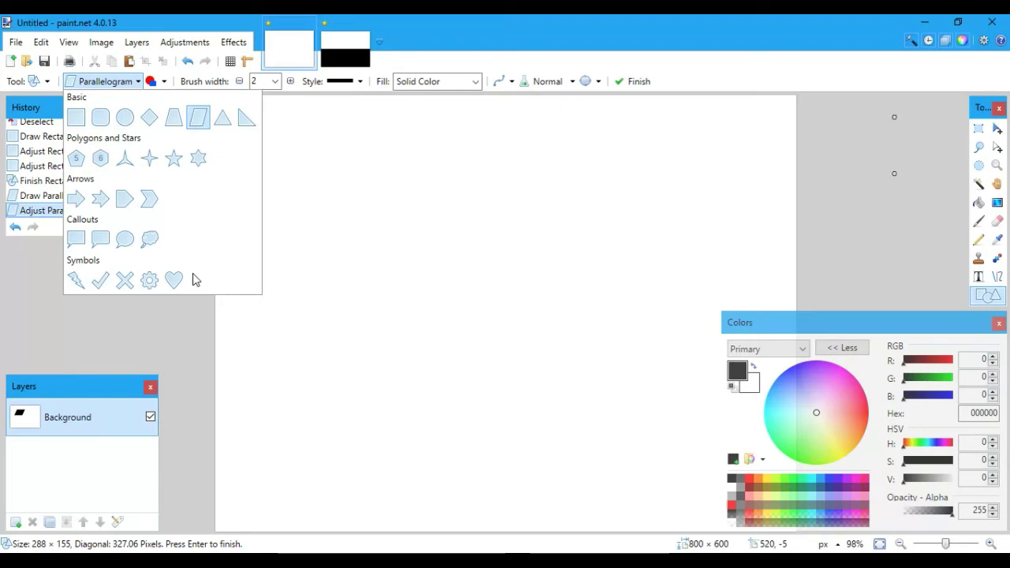
pyautogui.click(290, 81)
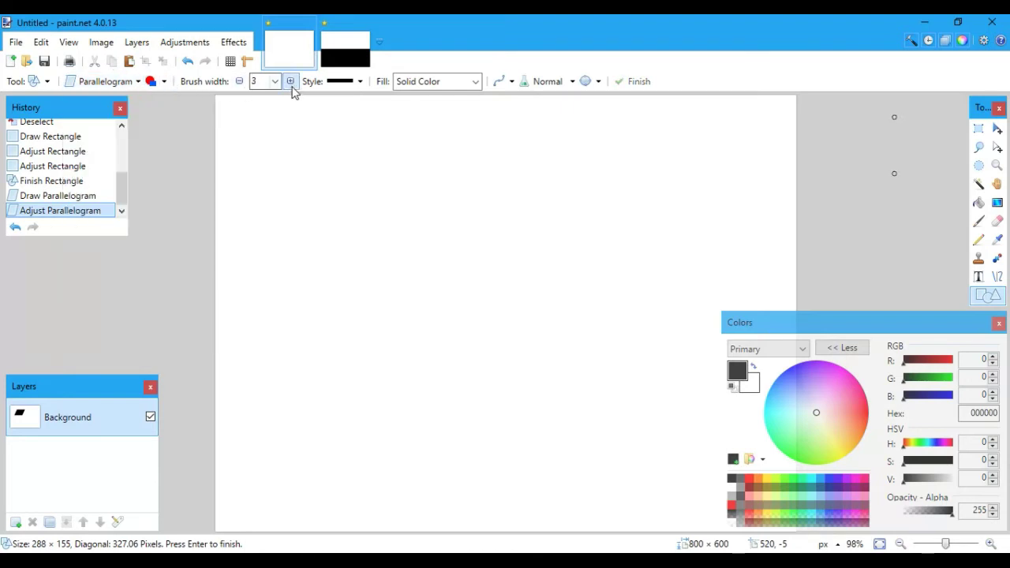
pyautogui.click(291, 82)
pyautogui.click(290, 82)
pyautogui.click(291, 81)
pyautogui.moveTo(312, 238); pyautogui.dragTo(590, 421)
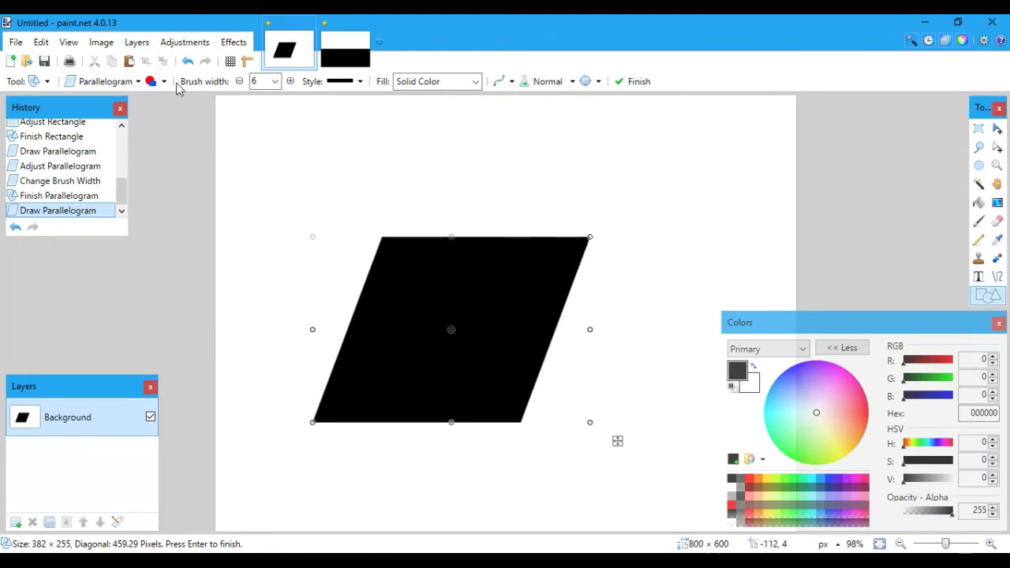
pyautogui.moveTo(478, 284); pyautogui.dragTo(181, 229)
pyautogui.press('Return')
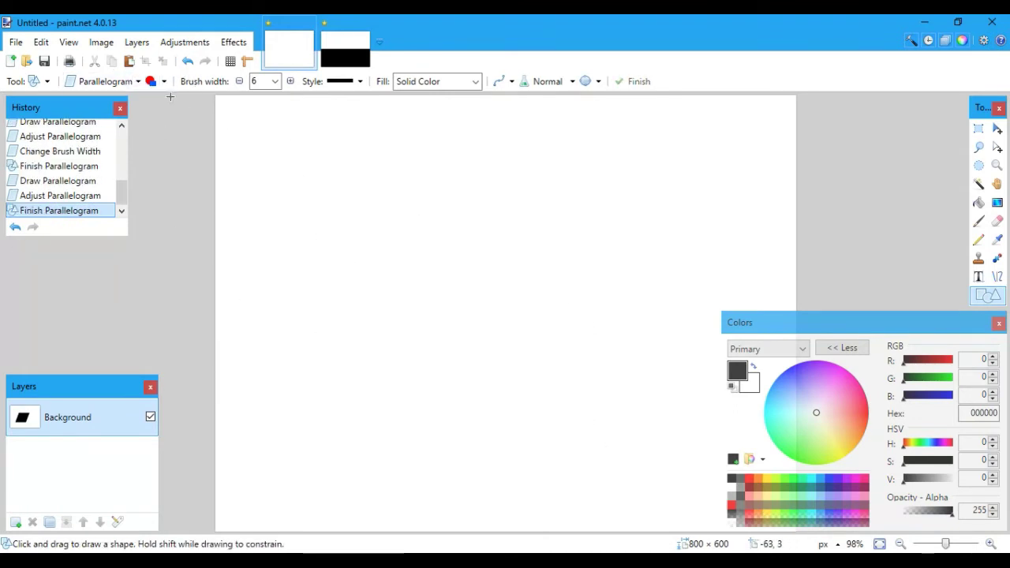
# Step: Use Draw Shape Outline to draw a parallelogram of about 156 × 175 pixels and shift it slightly up and left
pyautogui.click(164, 82)
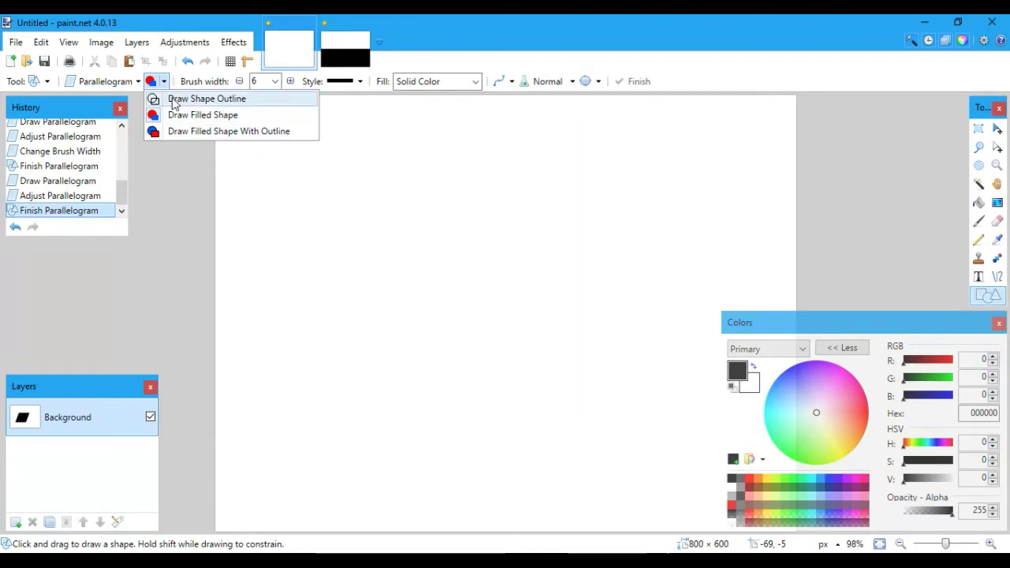
pyautogui.click(174, 100)
pyautogui.click(165, 82)
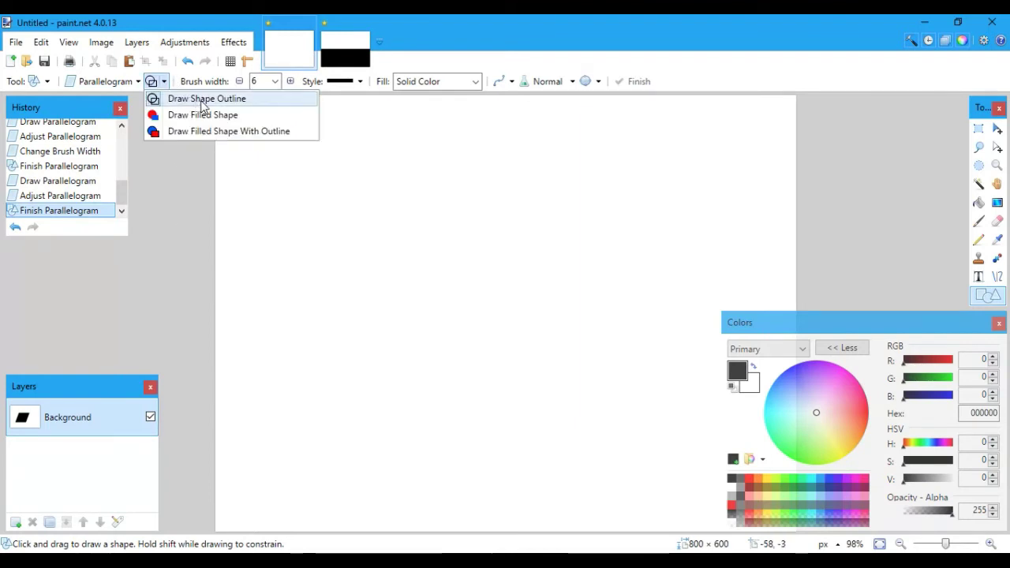
pyautogui.click(343, 228)
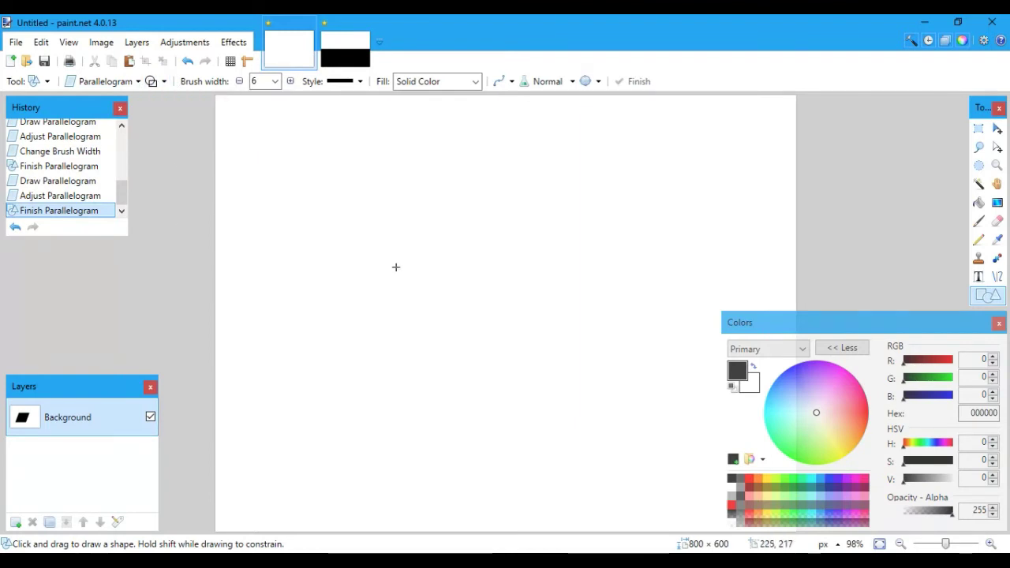
pyautogui.moveTo(546, 382); pyautogui.dragTo(444, 255)
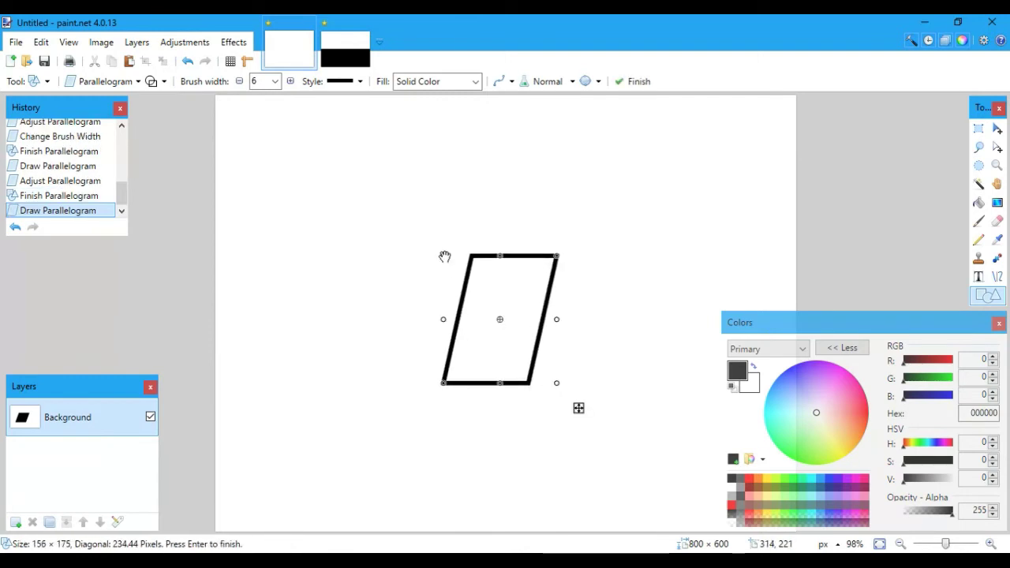
pyautogui.moveTo(500, 295); pyautogui.dragTo(453, 256)
# Step: Change the parallelogram to Draw Filled Shape and move it toward the upper middle of the canvas
pyautogui.click(156, 81)
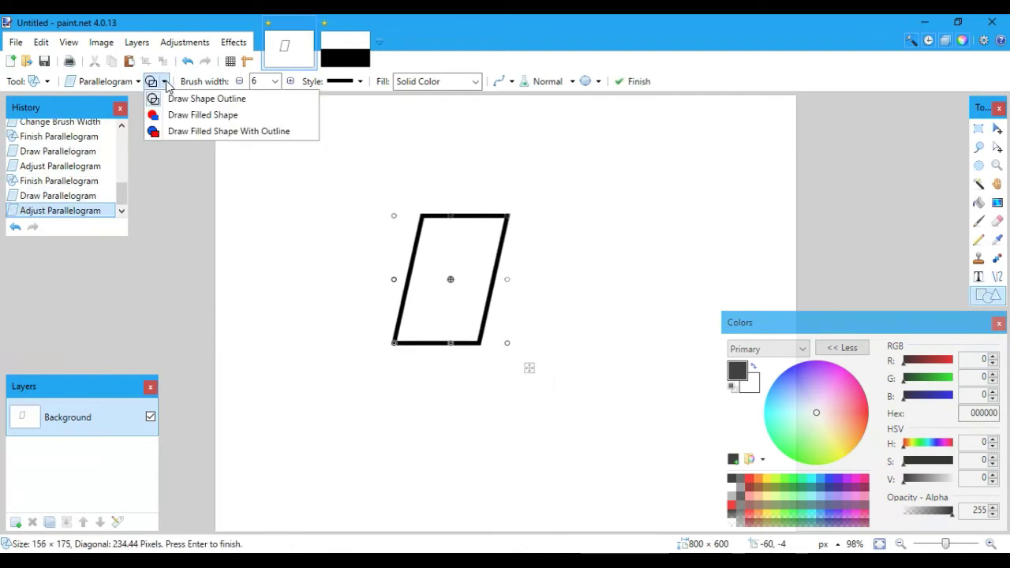
pyautogui.click(465, 296)
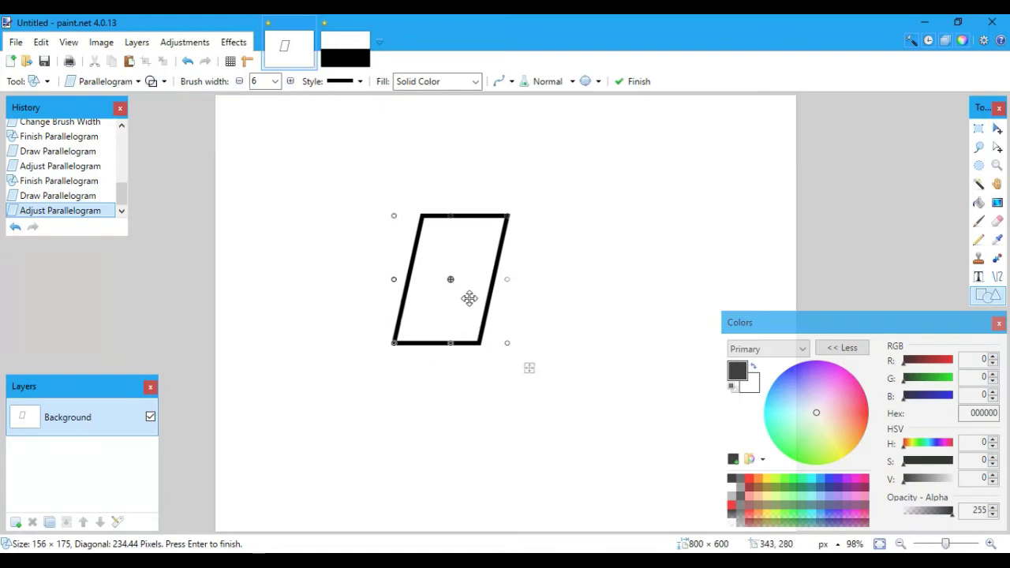
pyautogui.click(156, 81)
pyautogui.click(179, 115)
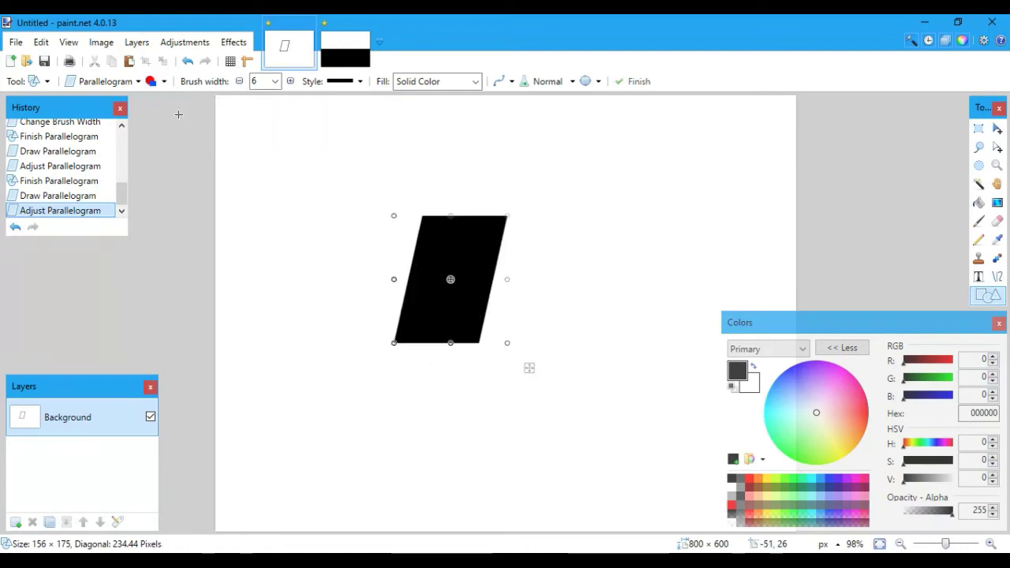
pyautogui.moveTo(474, 261); pyautogui.dragTo(512, 205)
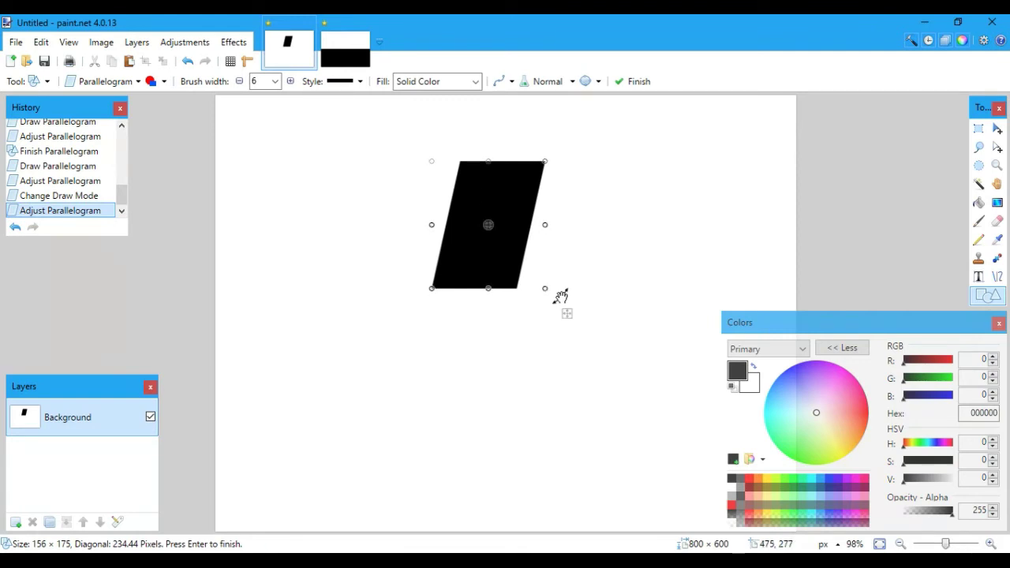
# Step: Set the parallelogram to Draw Filled Shape With Outline, giving it a black fill and a blue (0094FF) outline
pyautogui.click(151, 81)
pyautogui.click(165, 82)
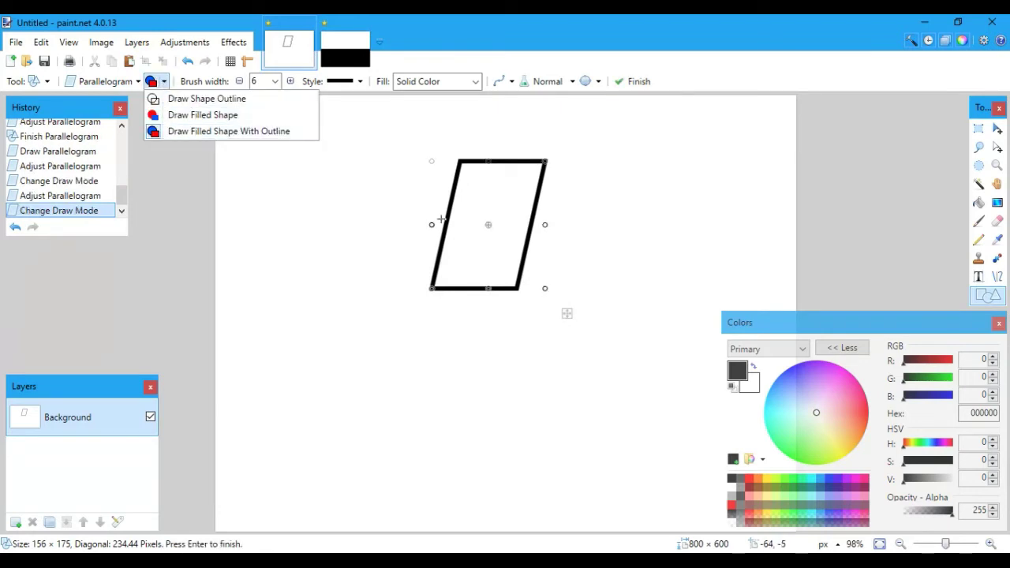
pyautogui.click(527, 186)
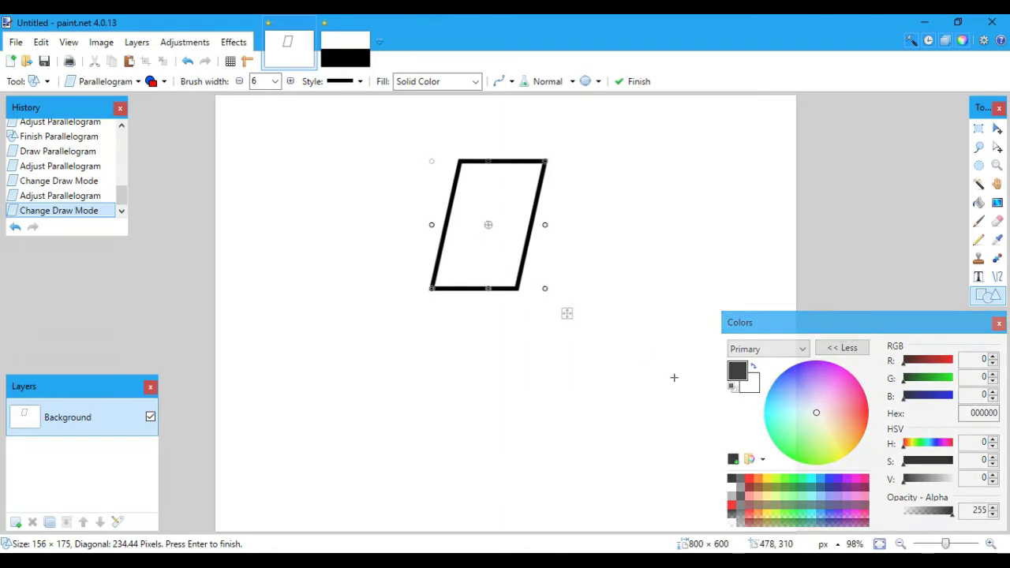
pyautogui.click(755, 371)
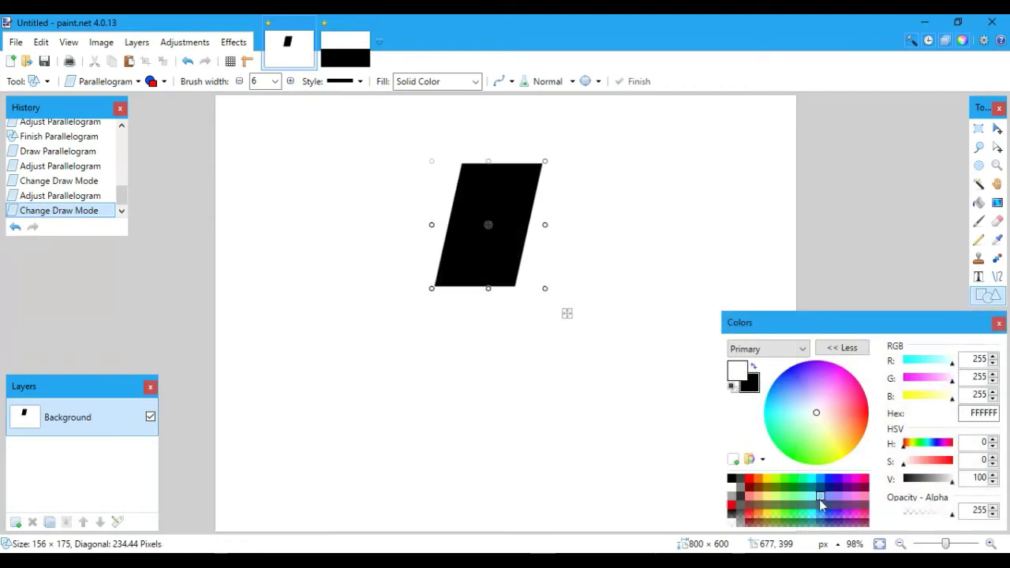
pyautogui.click(819, 481)
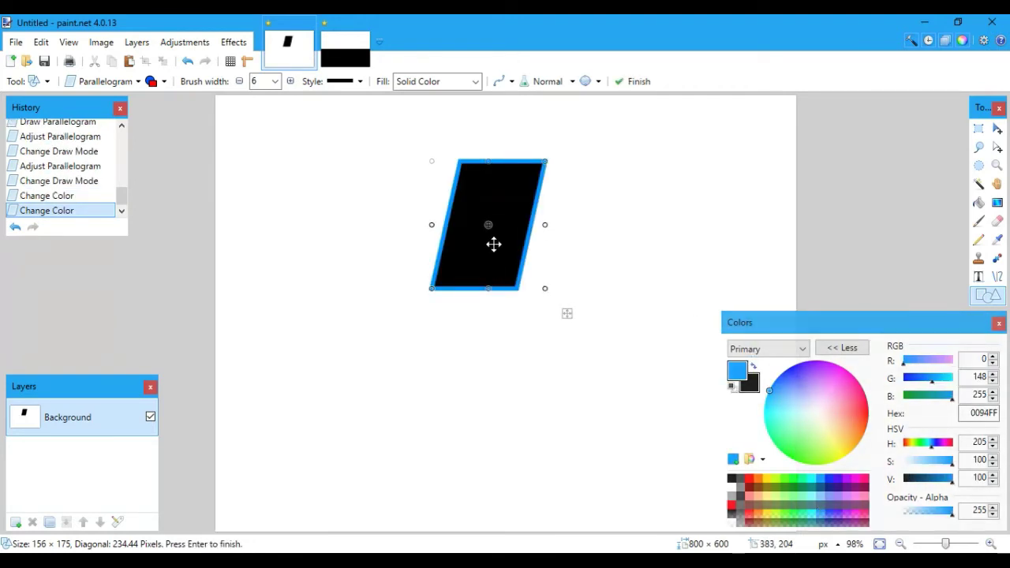
# Step: Swap the primary and secondary colors to give the parallelogram a blue fill and black outline, and finish the shape
pyautogui.click(755, 371)
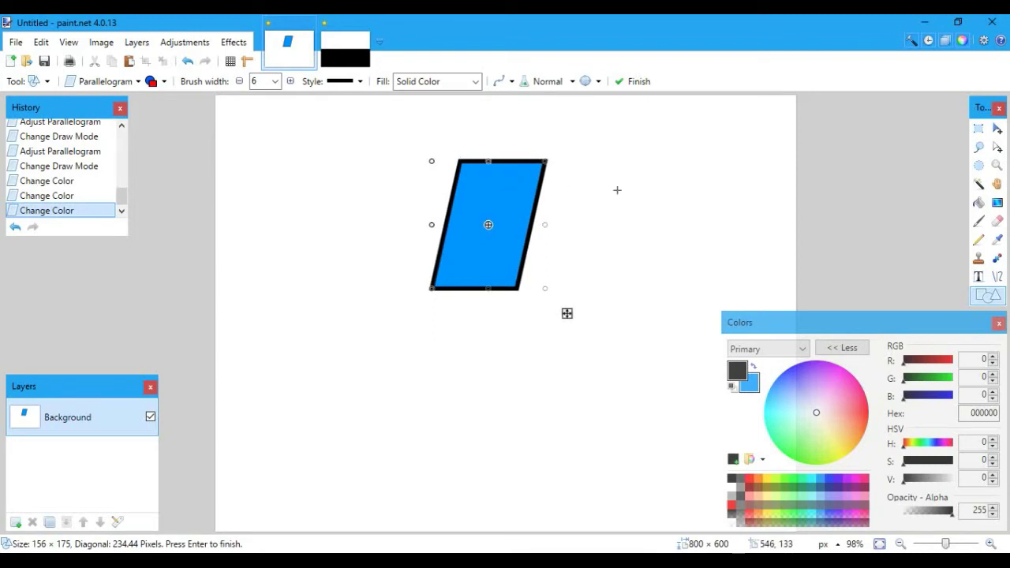
pyautogui.press('Return')
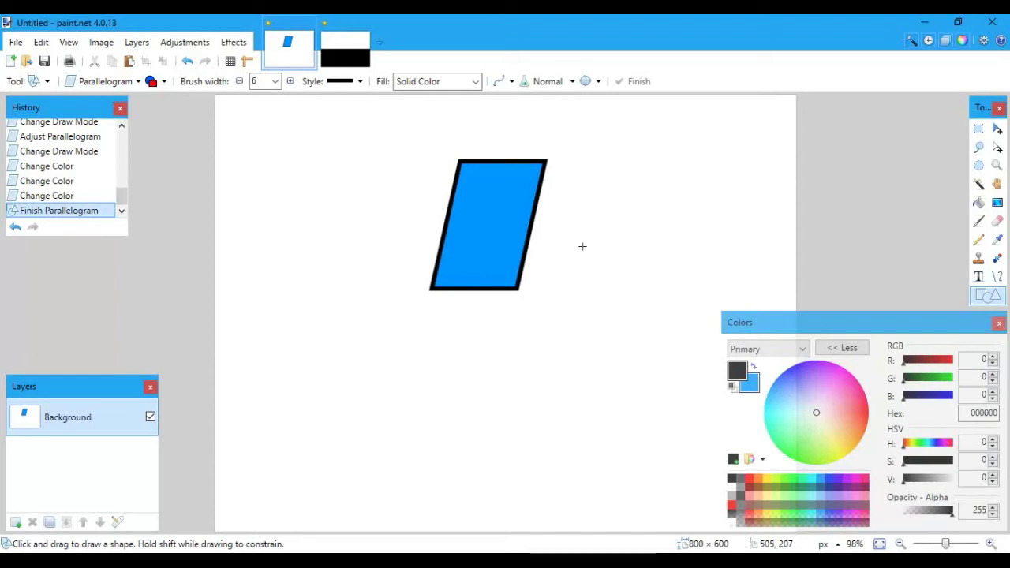
# Step: Select the parallelogram's blue fill with the Magic Wand and raise the tolerance gradually to 100%
pyautogui.click(979, 185)
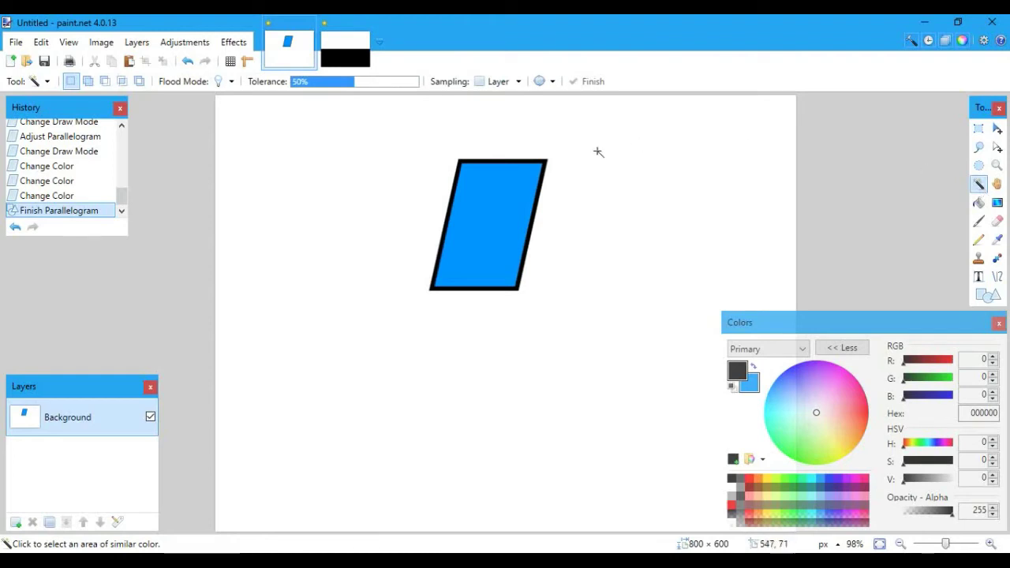
pyautogui.click(490, 206)
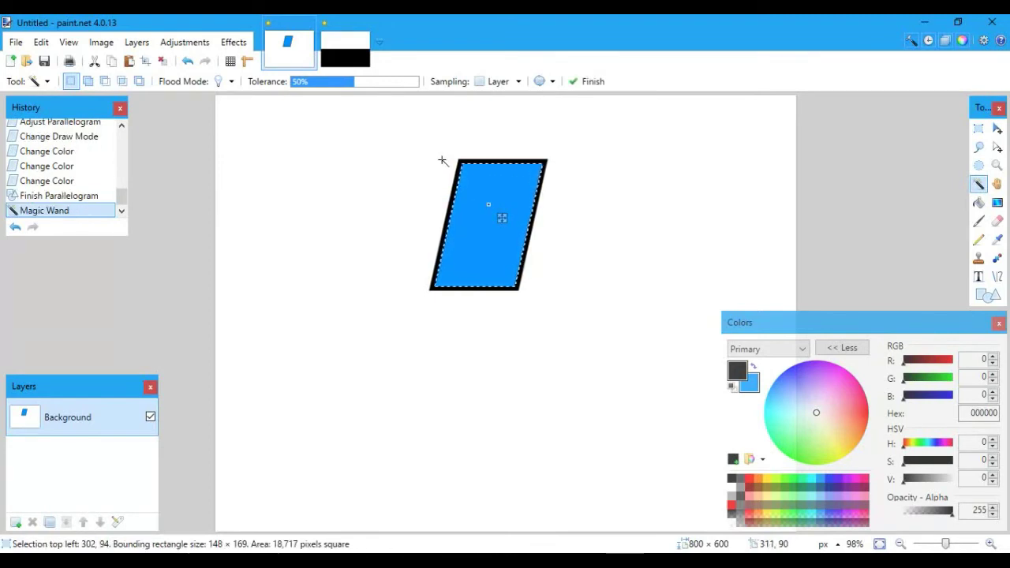
pyautogui.click(367, 88)
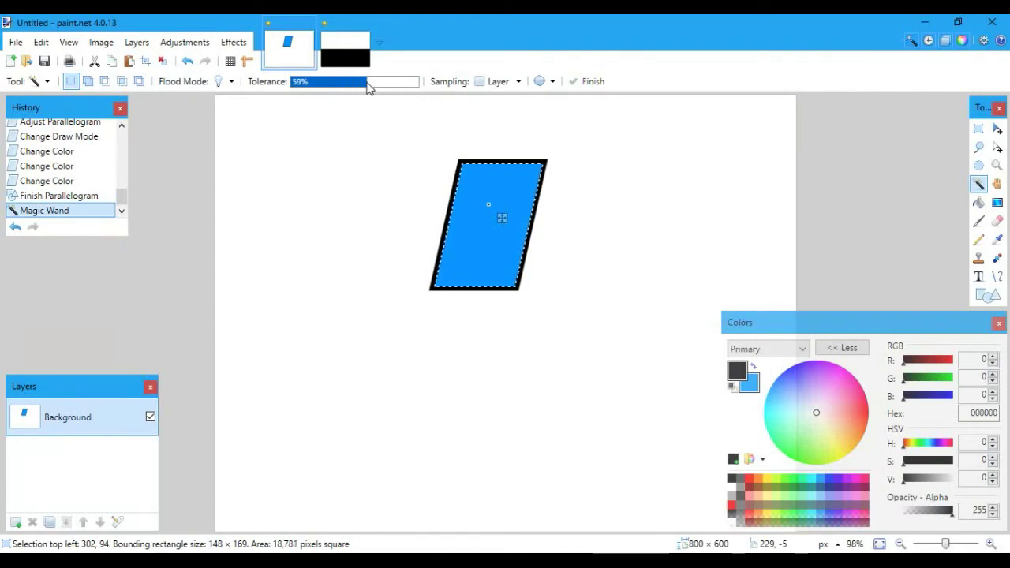
pyautogui.click(397, 88)
pyautogui.moveTo(398, 86)
pyautogui.mouseDown()
pyautogui.moveTo(408, 102)
pyautogui.moveTo(382, 88)
pyautogui.mouseUp()
pyautogui.click(387, 88)
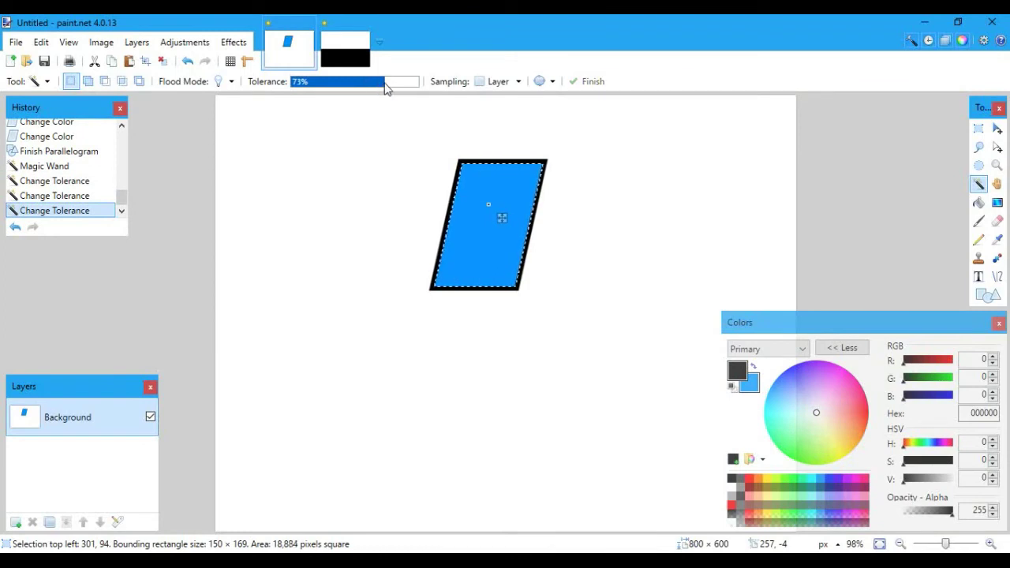
pyautogui.moveTo(387, 88); pyautogui.dragTo(514, 83)
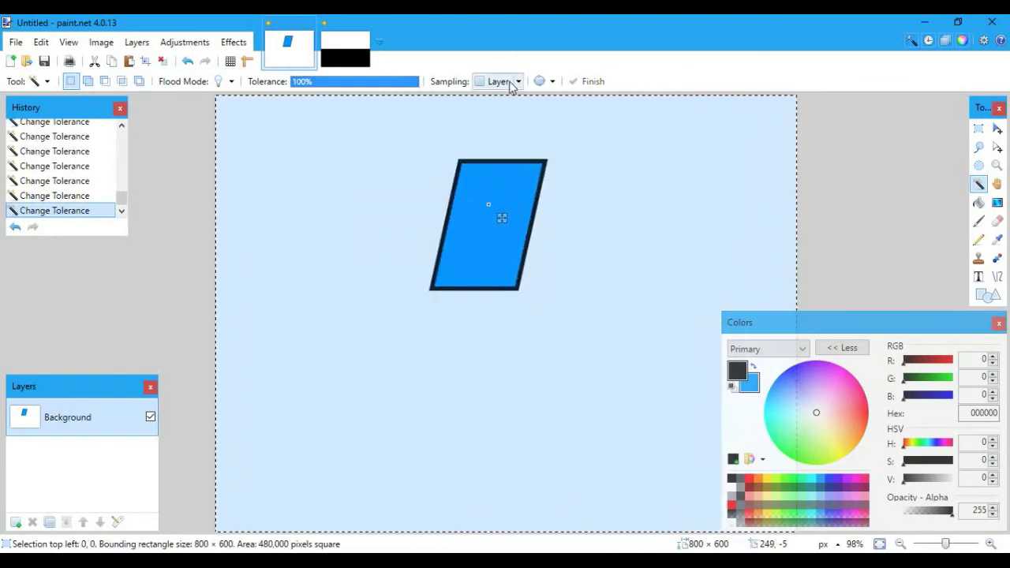
# Step: Shift the Magic Wand origin lower inside the blue fill and reduce the tolerance to 30%, then to about 6%
pyautogui.moveTo(502, 220); pyautogui.dragTo(500, 244)
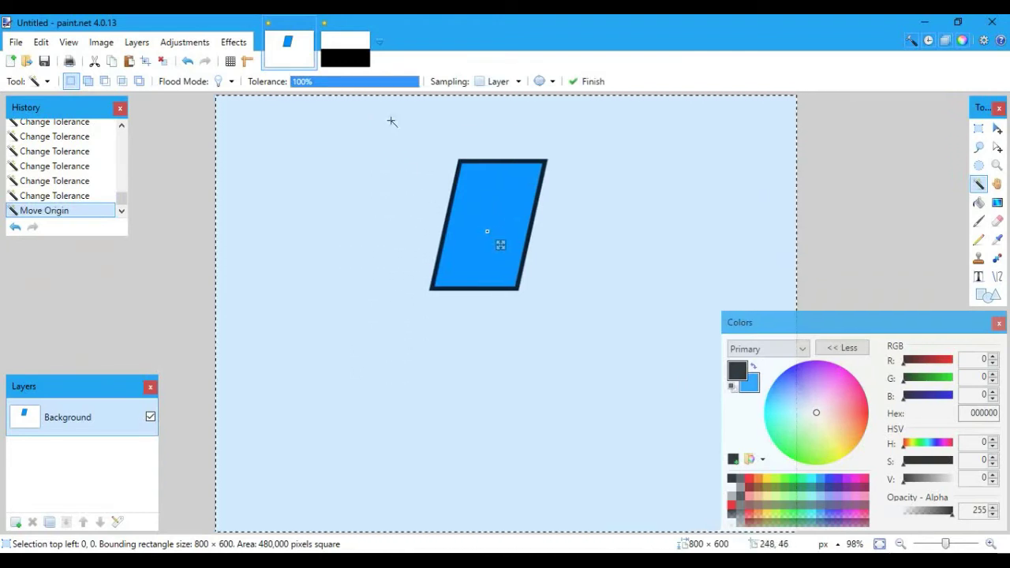
pyautogui.click(330, 87)
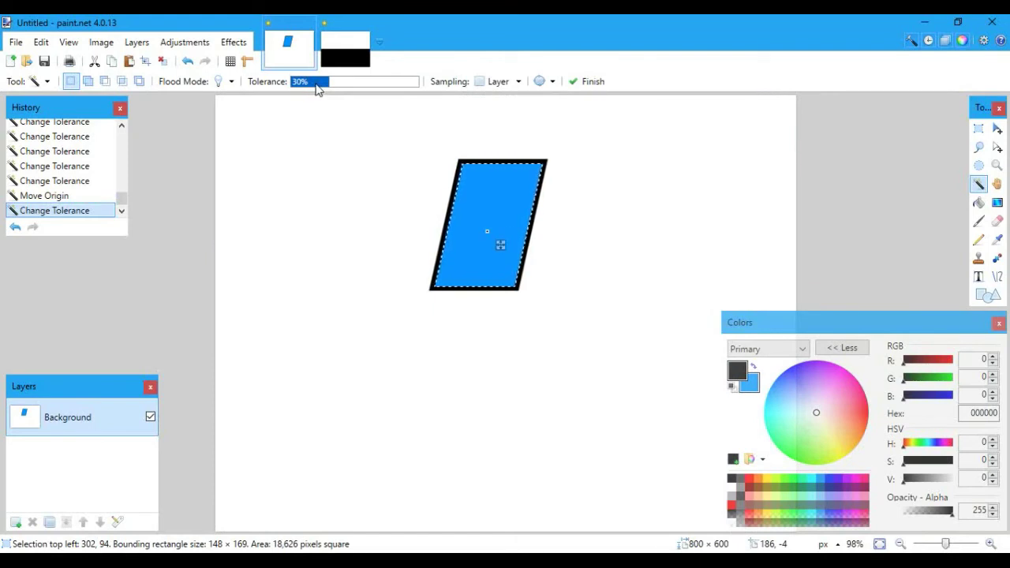
pyautogui.click(300, 87)
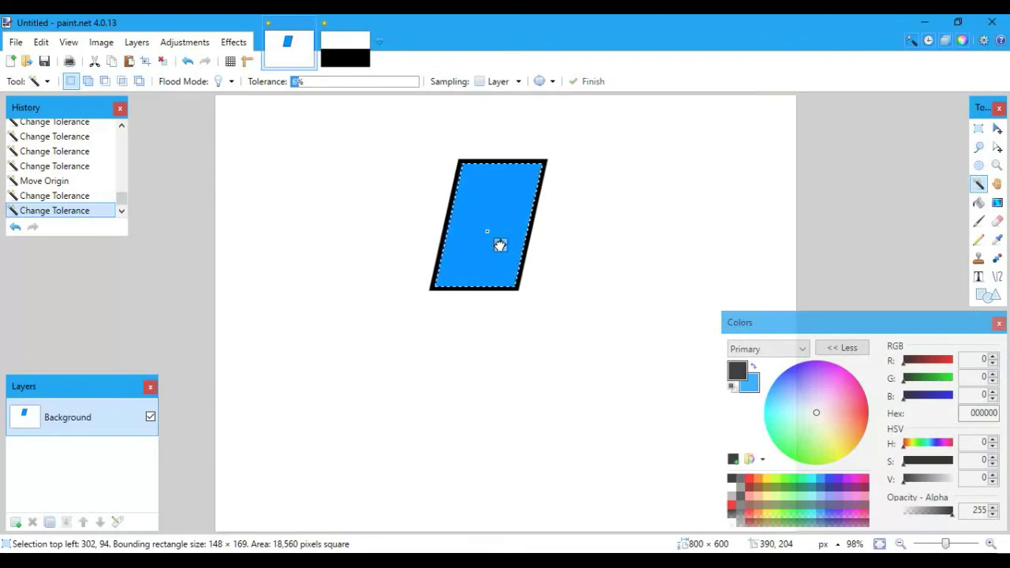
# Step: Move the Magic Wand origin onto the black outline, and reselect the outline from a point on its upper edge
pyautogui.click(479, 175)
pyautogui.click(479, 175)
pyautogui.scroll(6, 476, 174)
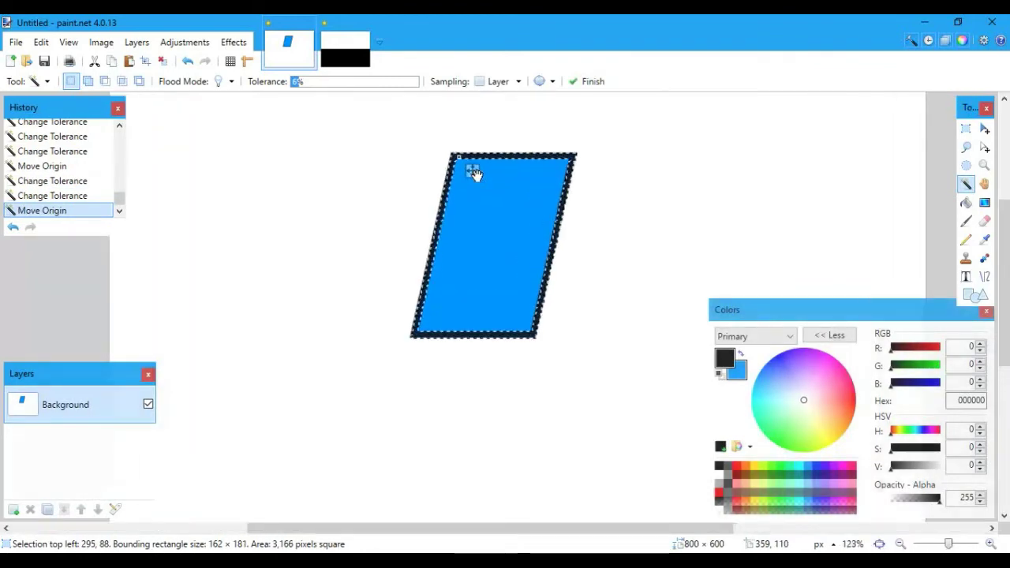
pyautogui.scroll(4, 477, 176)
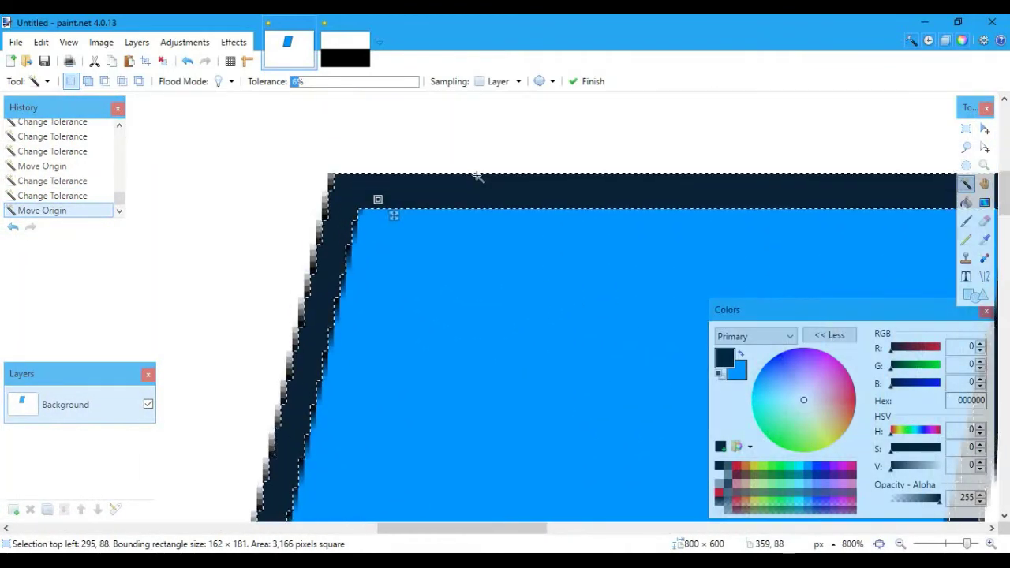
pyautogui.click(478, 176)
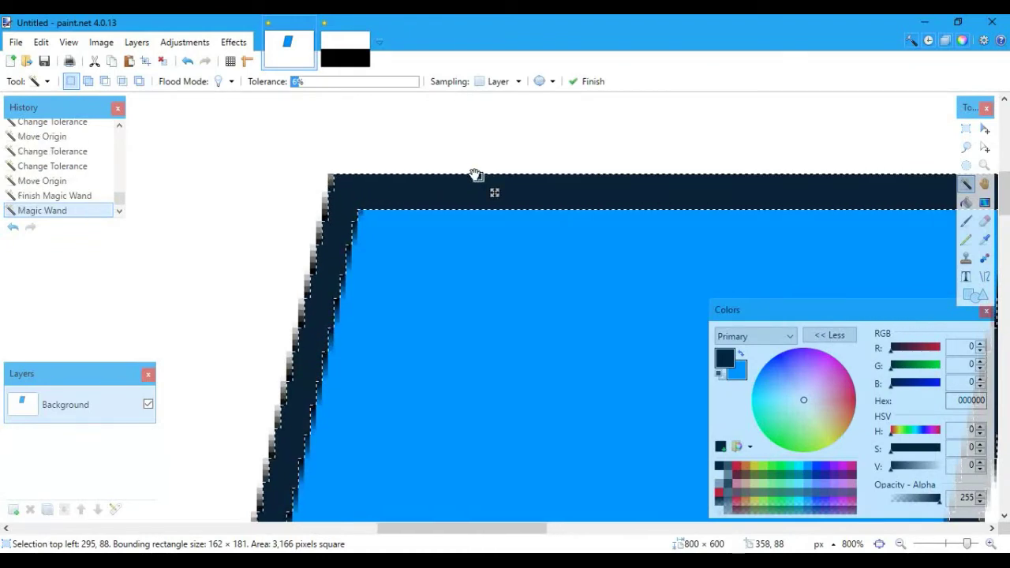
# Step: Select the single gray edge pixel at the outline's upper-left corner with 0% tolerance, and raise the tolerance to 19%
pyautogui.scroll(2, 368, 174)
pyautogui.scroll(4, 368, 174)
pyautogui.click(257, 185)
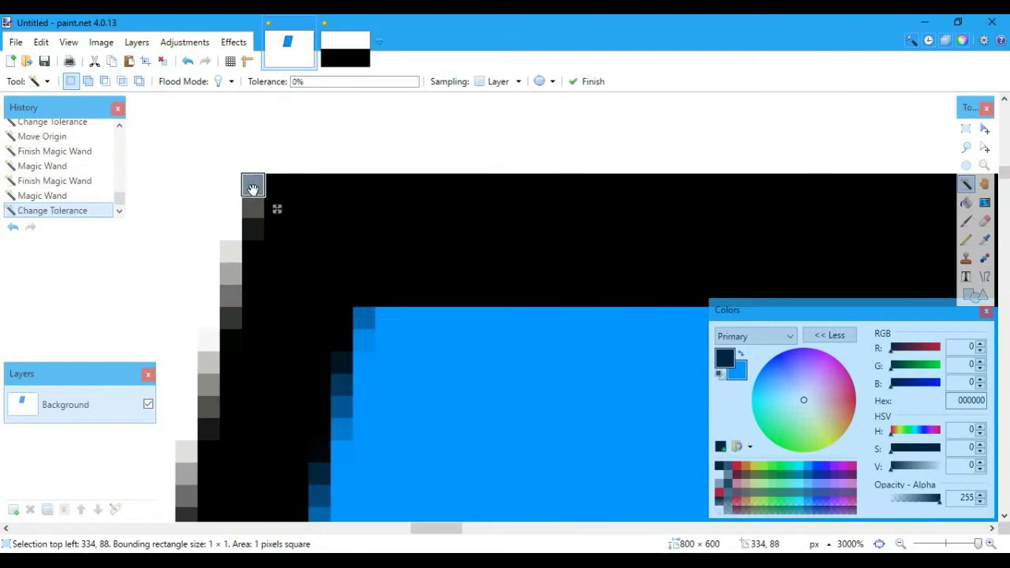
pyautogui.moveTo(304, 83); pyautogui.dragTo(314, 84)
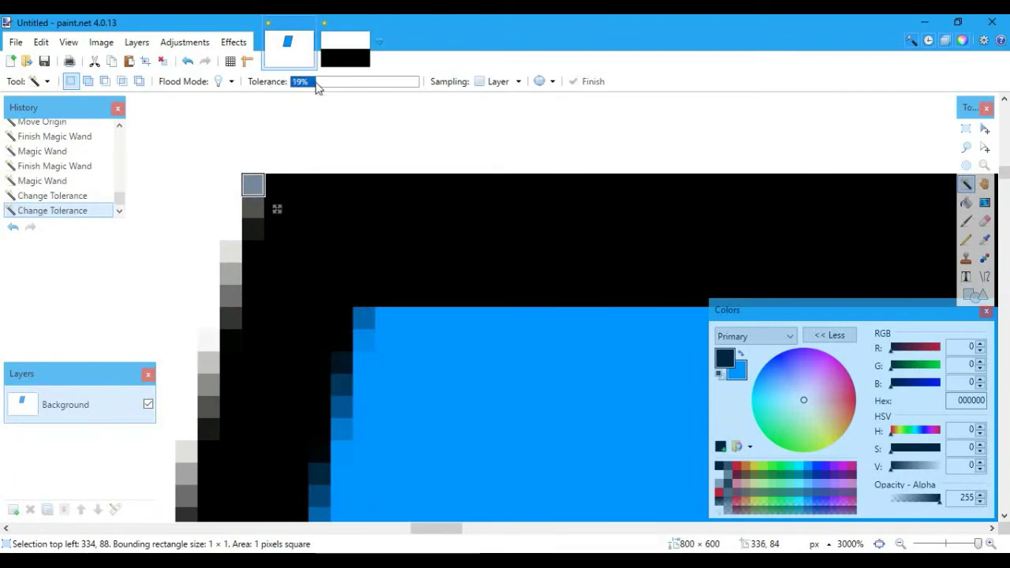
# Step: Select the parallelogram's black outline with the Magic Wand at 19% tolerance
pyautogui.click(322, 248)
pyautogui.scroll(-5, 322, 248)
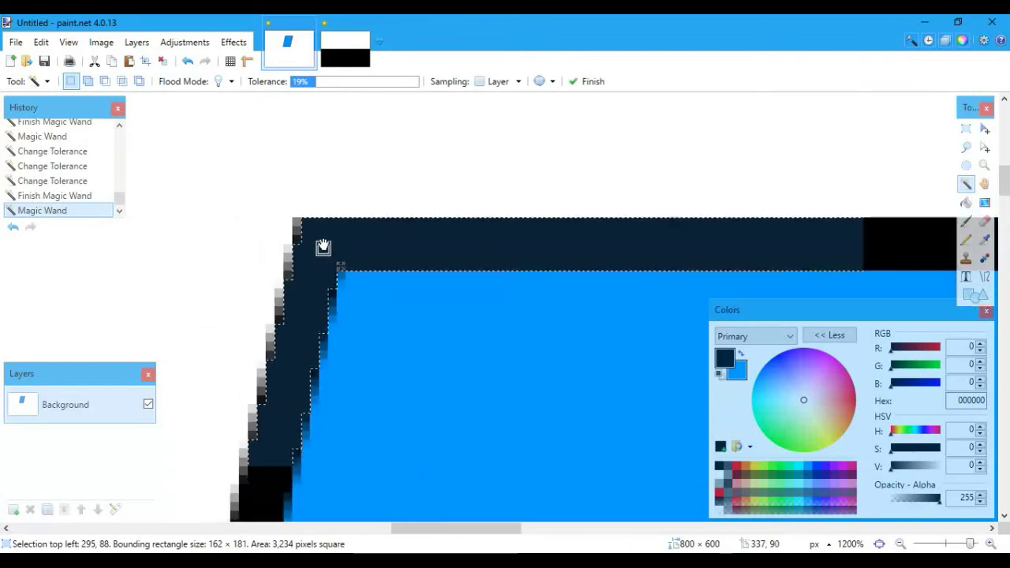
pyautogui.scroll(-8, 467, 229)
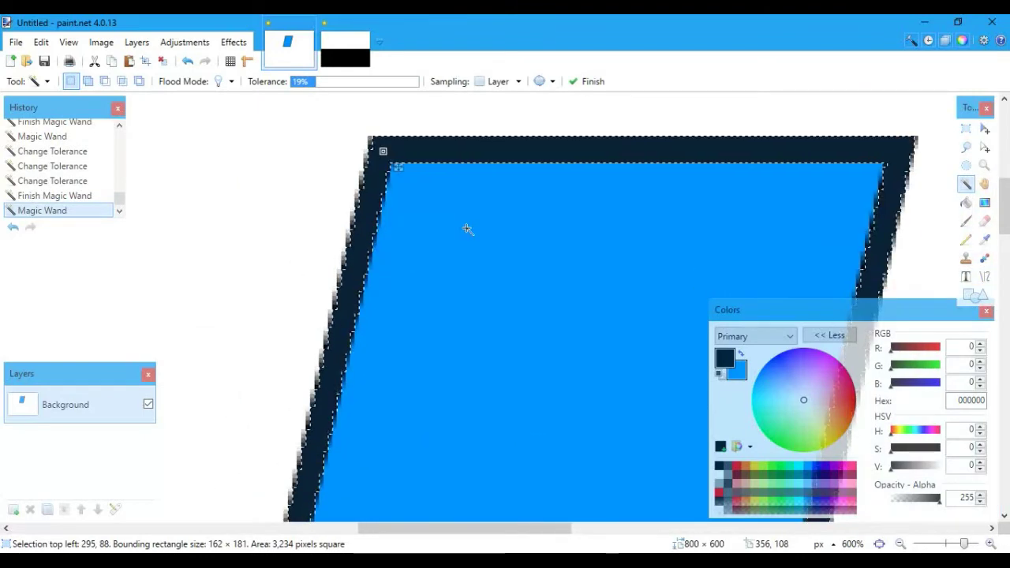
pyautogui.scroll(-2, 466, 228)
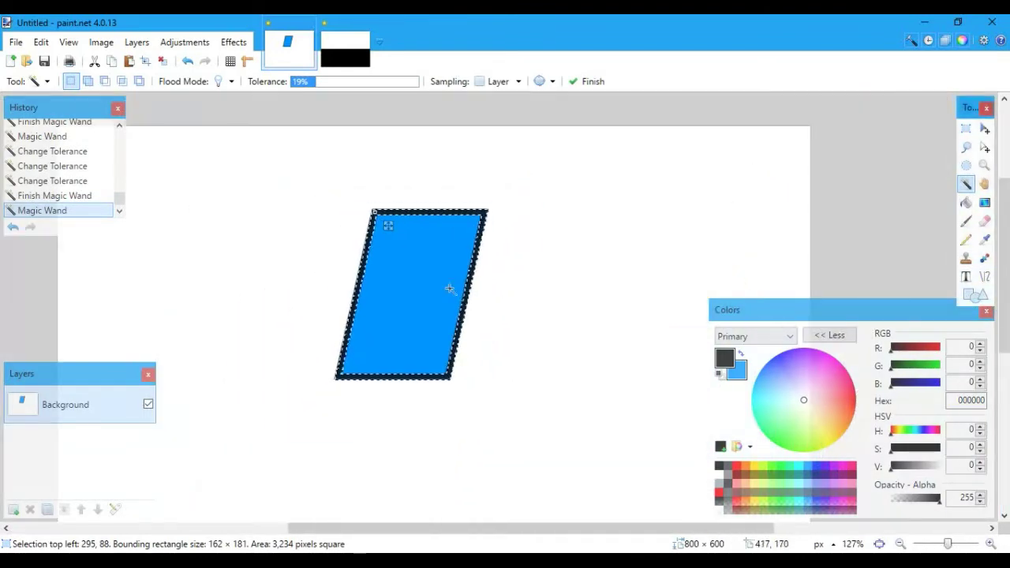
# Step: Select the parallelogram's blue fill at 19% tolerance, and try the Magic Wand on the white area around it
pyautogui.click(451, 288)
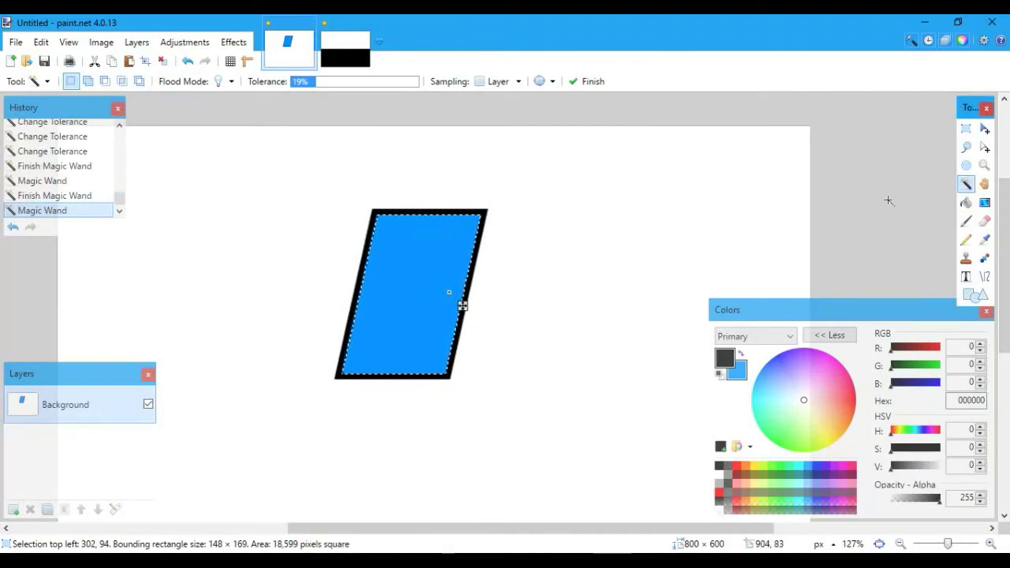
pyautogui.scroll(-3, 464, 305)
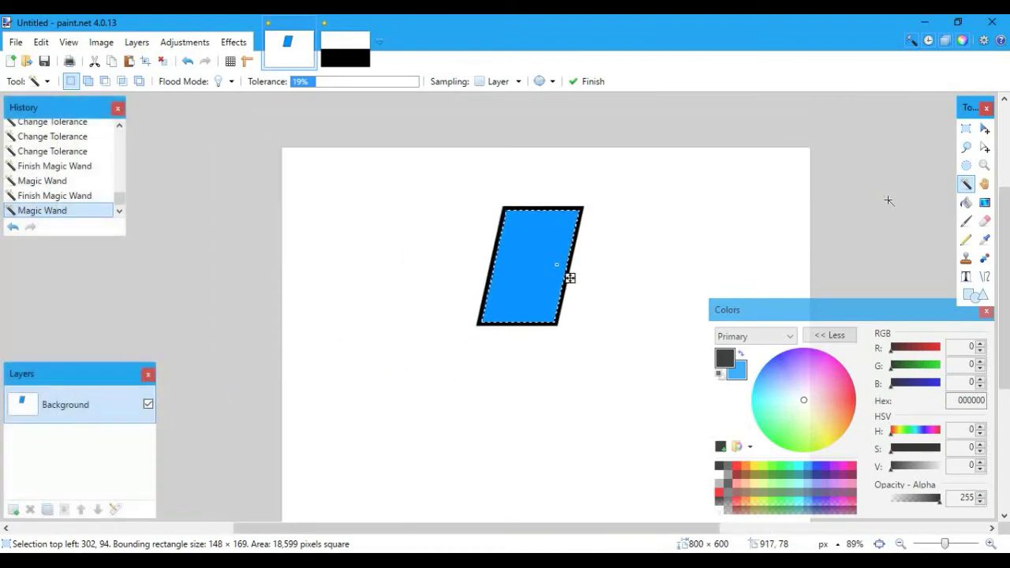
pyautogui.scroll(3, 889, 201)
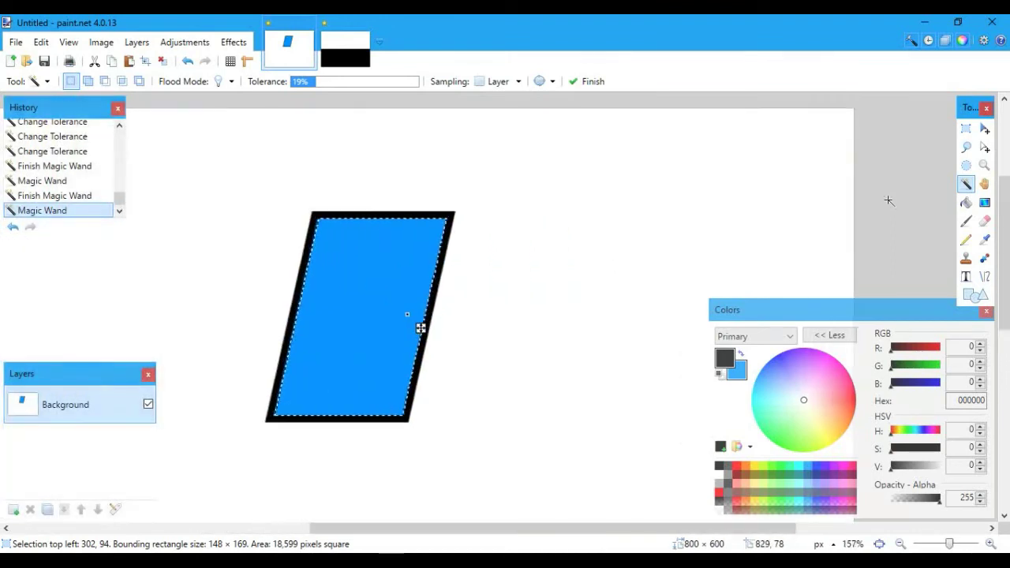
pyautogui.scroll(-2, 889, 200)
pyautogui.scroll(-3, 889, 201)
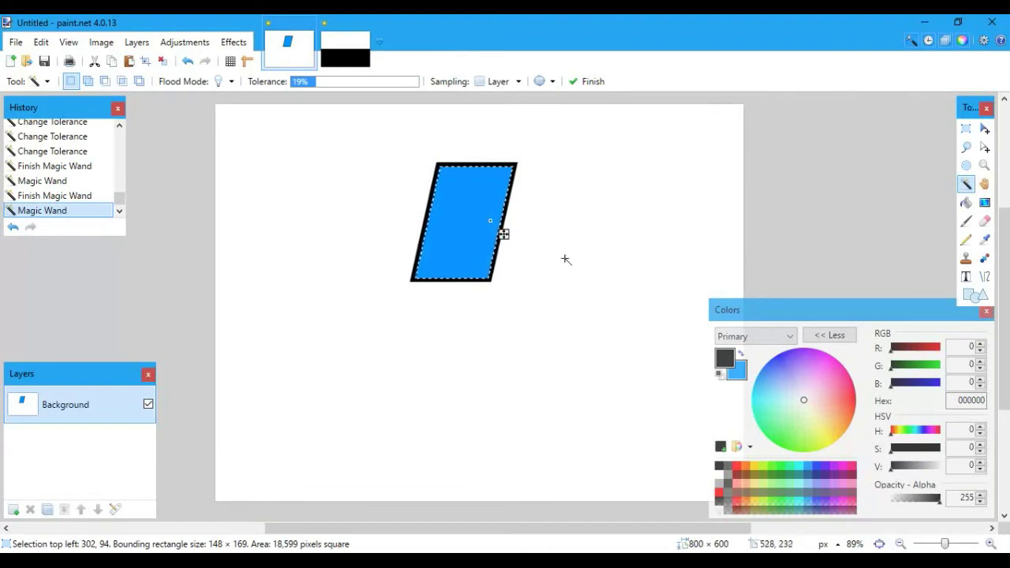
pyautogui.click(476, 252)
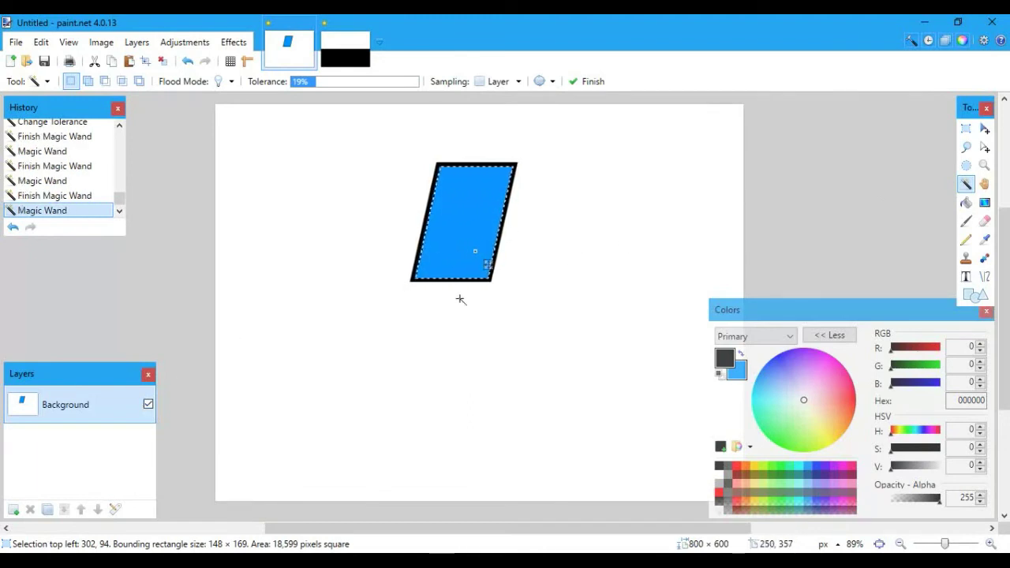
pyautogui.click(691, 199)
# Step: Undo the Magic Wand selections and the 19% tolerance change, back to the single-pixel selection
pyautogui.hotkey('ctrl', 'z')
pyautogui.hotkey('ctrl', 'z')
pyautogui.hotkey('ctrl', 'z')
pyautogui.hotkey('ctrl', 'z')
pyautogui.hotkey('ctrl', 'z')
pyautogui.hotkey('ctrl', 'z')
pyautogui.hotkey('ctrl', 'z')
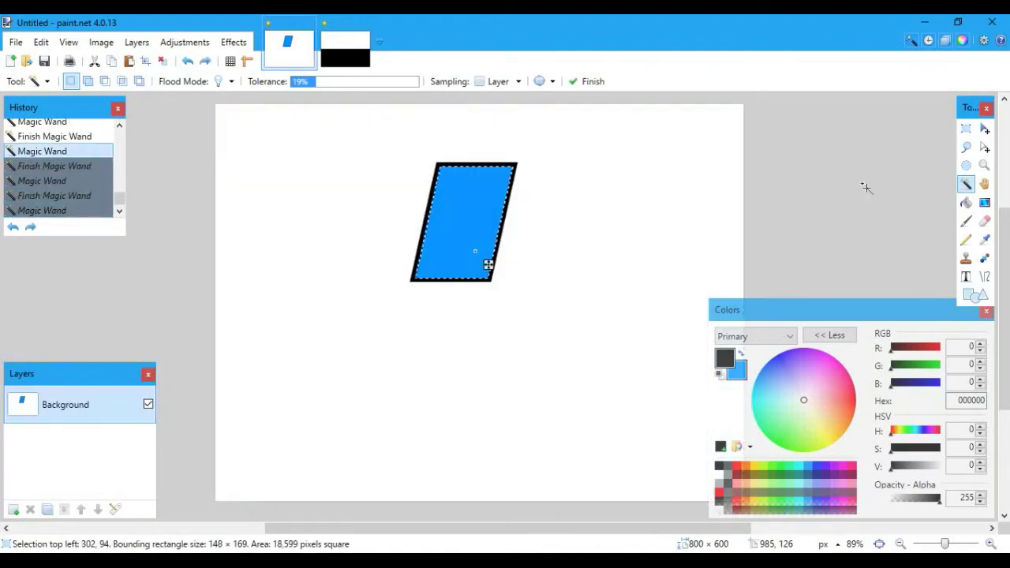
pyautogui.hotkey('ctrl', 'z')
pyautogui.hotkey('ctrl', 'z')
pyautogui.hotkey('ctrl', 'z')
pyautogui.hotkey('ctrl', 'z')
pyautogui.hotkey('ctrl', 'z')
pyautogui.hotkey('ctrl', 'z')
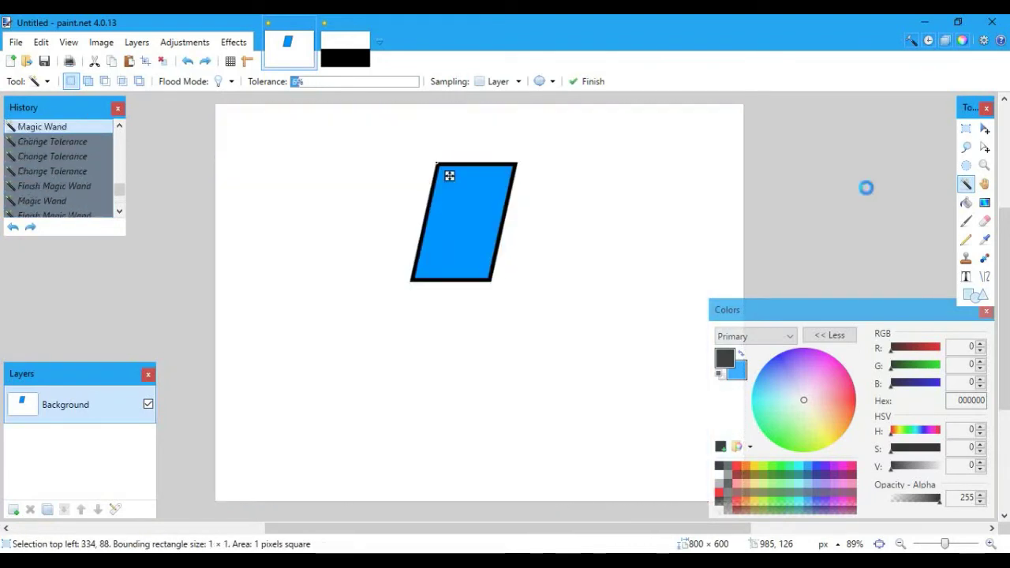
# Step: Undo back to the solid black parallelogram without an outline, move it off the canvas, and finish the shape
pyautogui.hotkey('ctrl', 'y')
pyautogui.hotkey('ctrl', 'y')
pyautogui.hotkey('ctrl', 'y')
pyautogui.hotkey('ctrl', 'y')
pyautogui.hotkey('ctrl', 'y')
pyautogui.hotkey('ctrl', 'y')
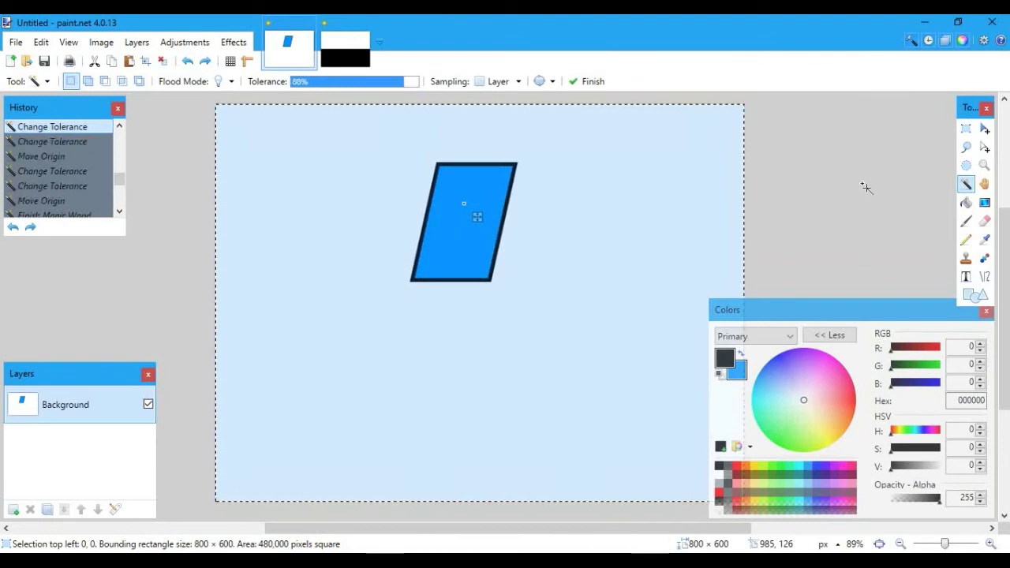
pyautogui.hotkey('ctrl', 'z')
pyautogui.hotkey('ctrl', 'z')
pyautogui.hotkey('ctrl', 'z')
pyautogui.hotkey('ctrl', 'z')
pyautogui.hotkey('ctrl', 'z')
pyautogui.hotkey('ctrl', 'z')
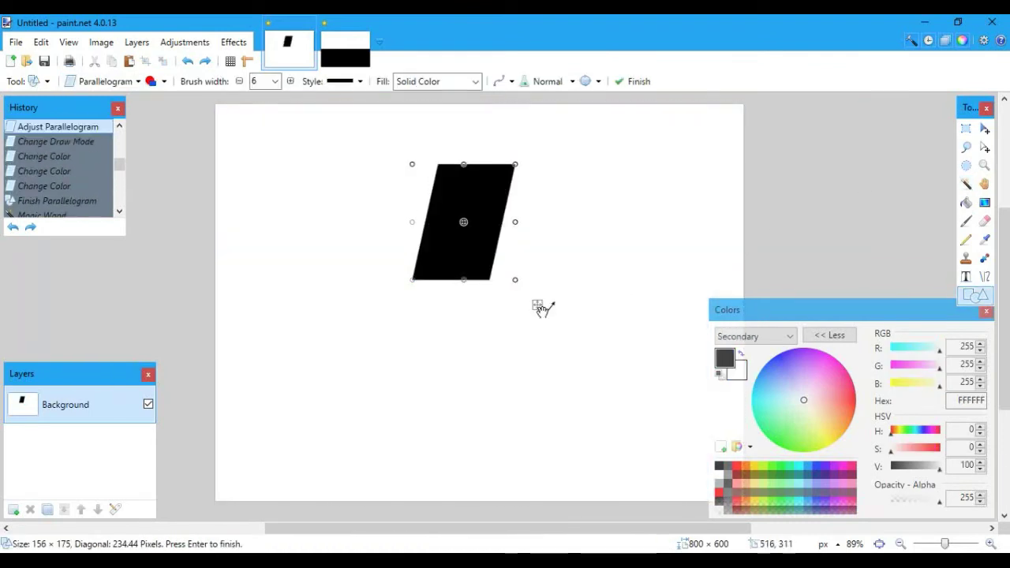
pyautogui.press('Return')
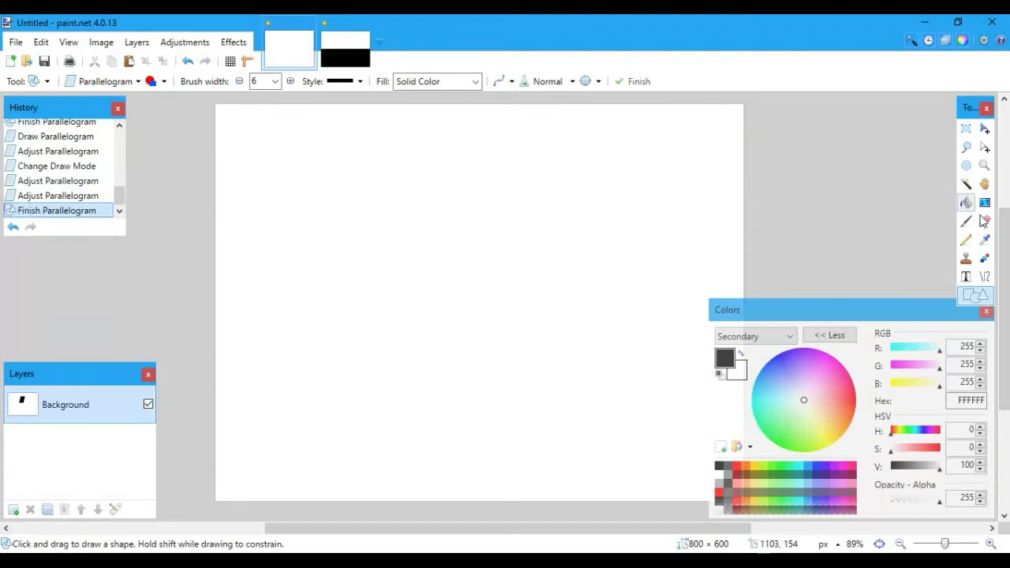
# Step: Place a text cursor with the Text tool in the canvas's left half and shift it slightly right
pyautogui.click(966, 278)
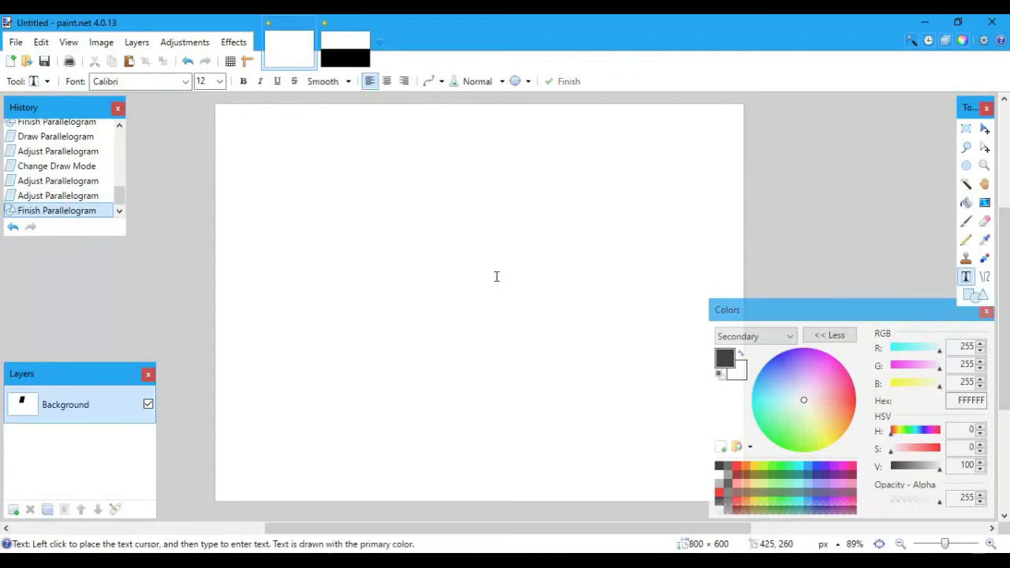
pyautogui.click(310, 287)
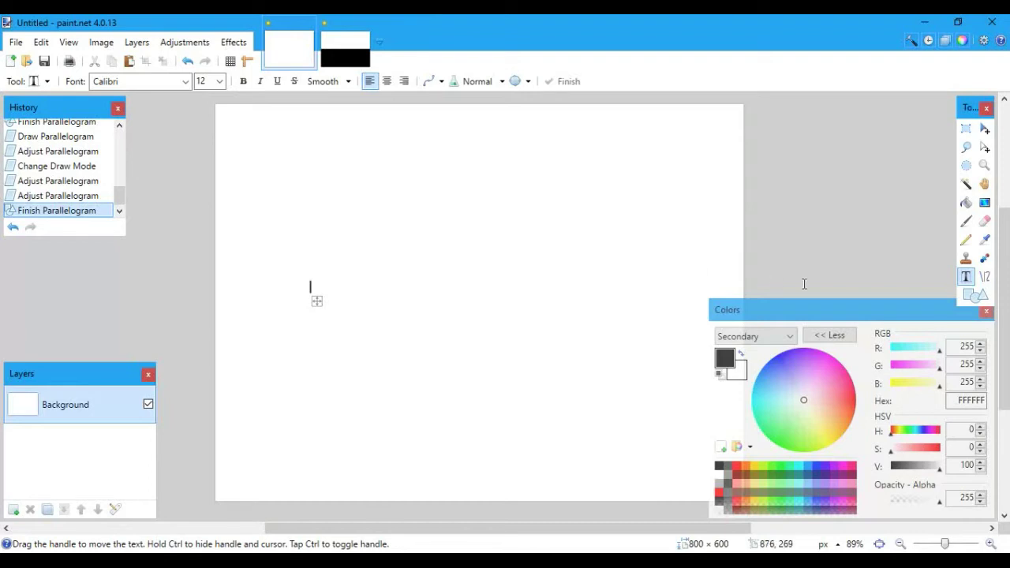
pyautogui.moveTo(317, 301); pyautogui.dragTo(352, 306)
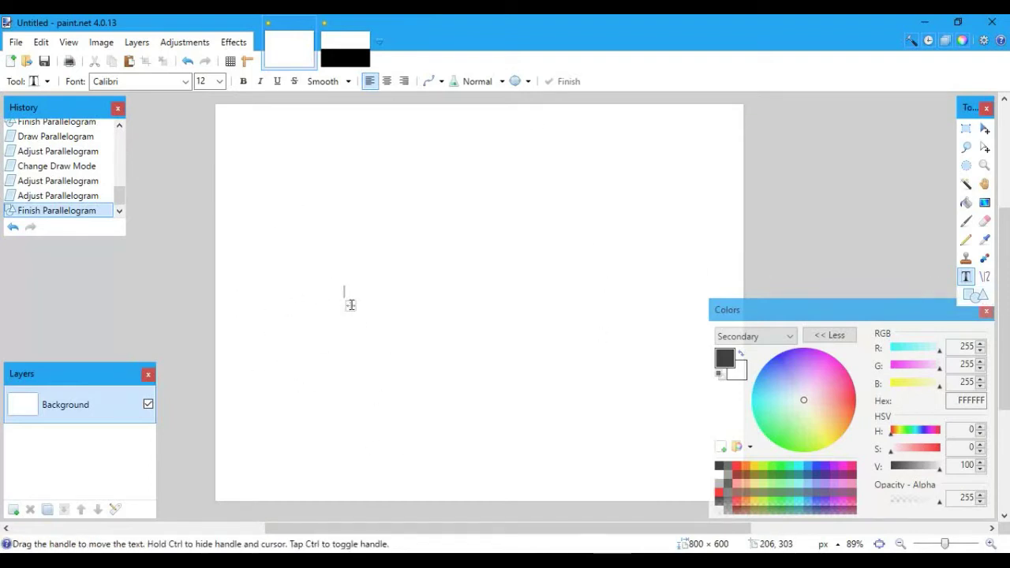
# Step: Set the text's font size to 72 and move the text cursor up and left on the canvas
pyautogui.click(219, 82)
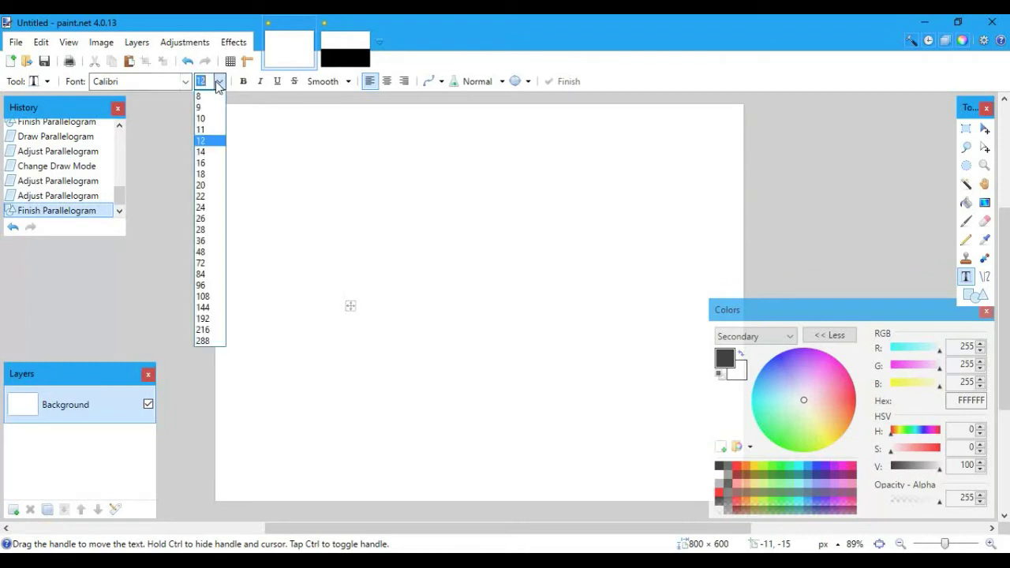
pyautogui.click(199, 266)
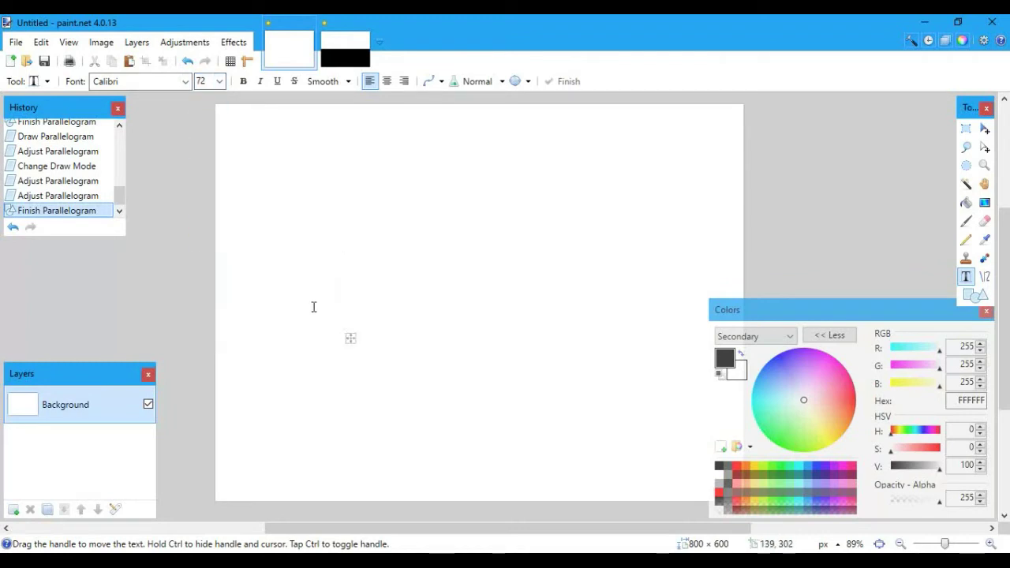
pyautogui.moveTo(349, 338); pyautogui.dragTo(272, 313)
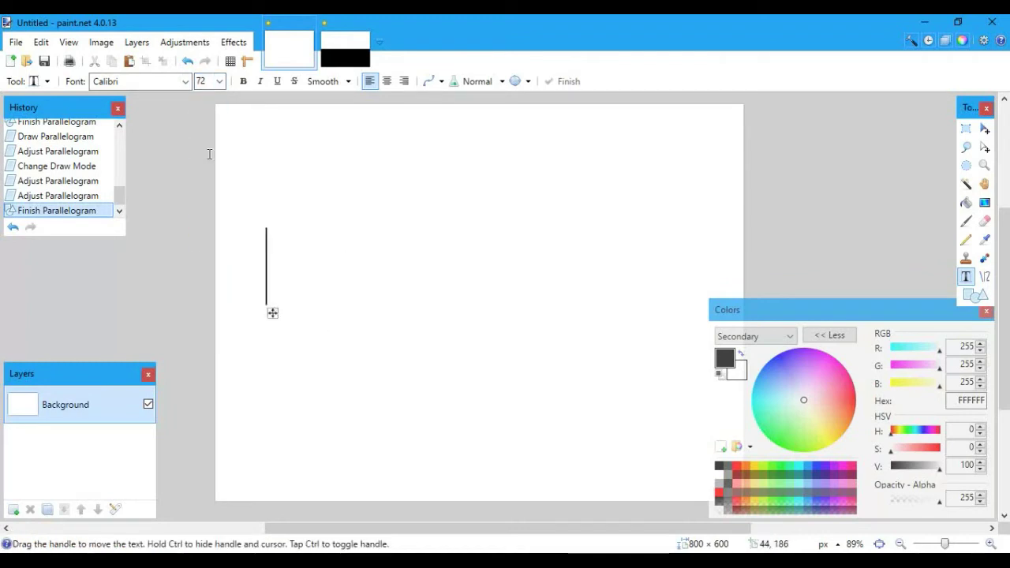
# Step: Set the text's font to Arial Black
pyautogui.click(184, 81)
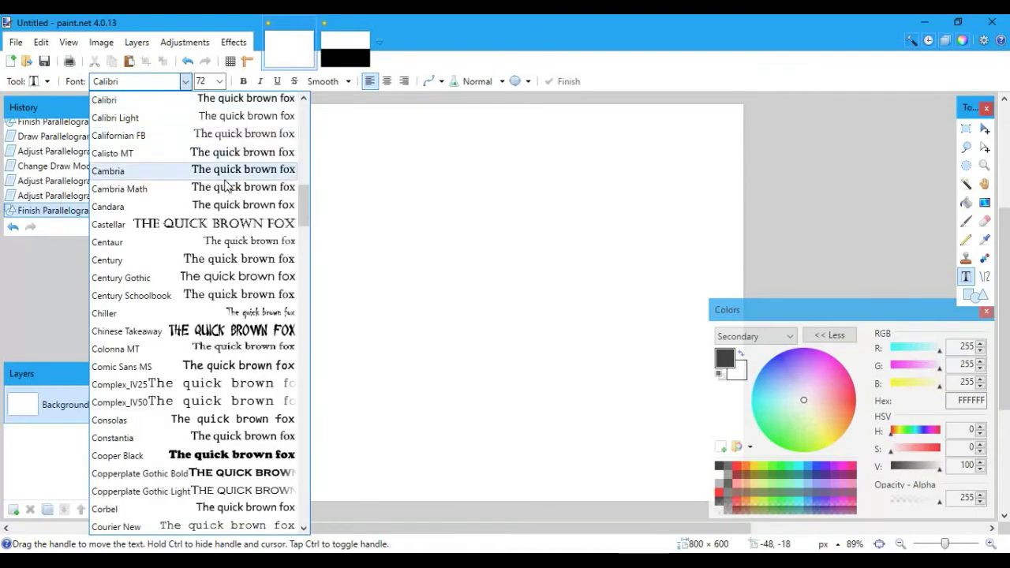
pyautogui.scroll(5, 227, 185)
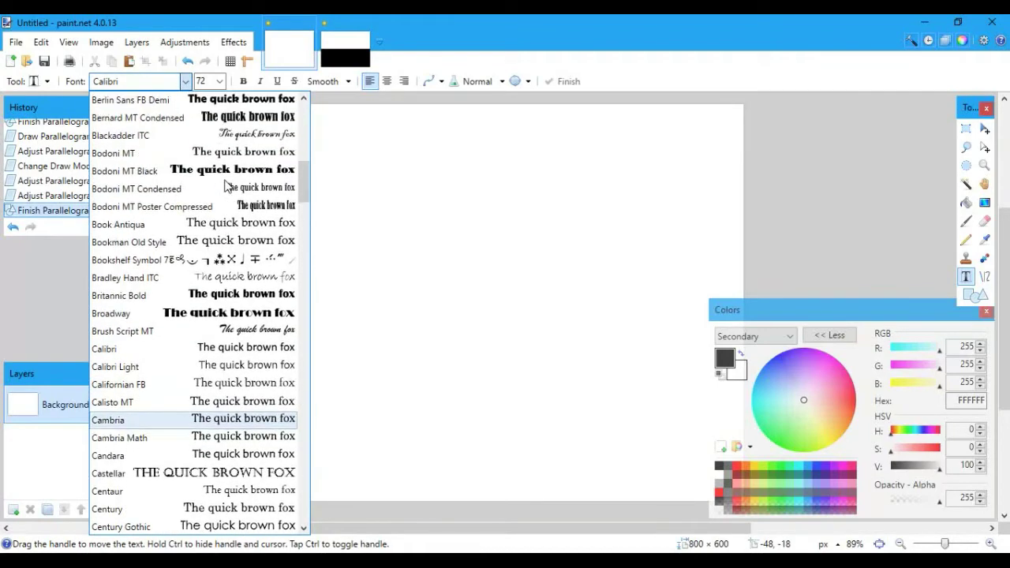
pyautogui.scroll(1, 227, 185)
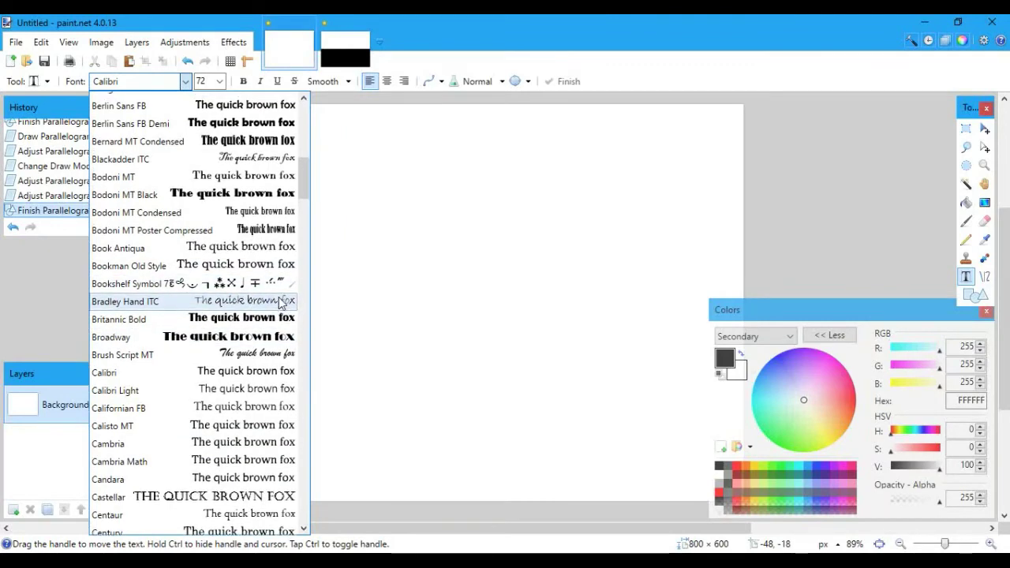
pyautogui.scroll(3, 280, 296)
pyautogui.scroll(1, 282, 300)
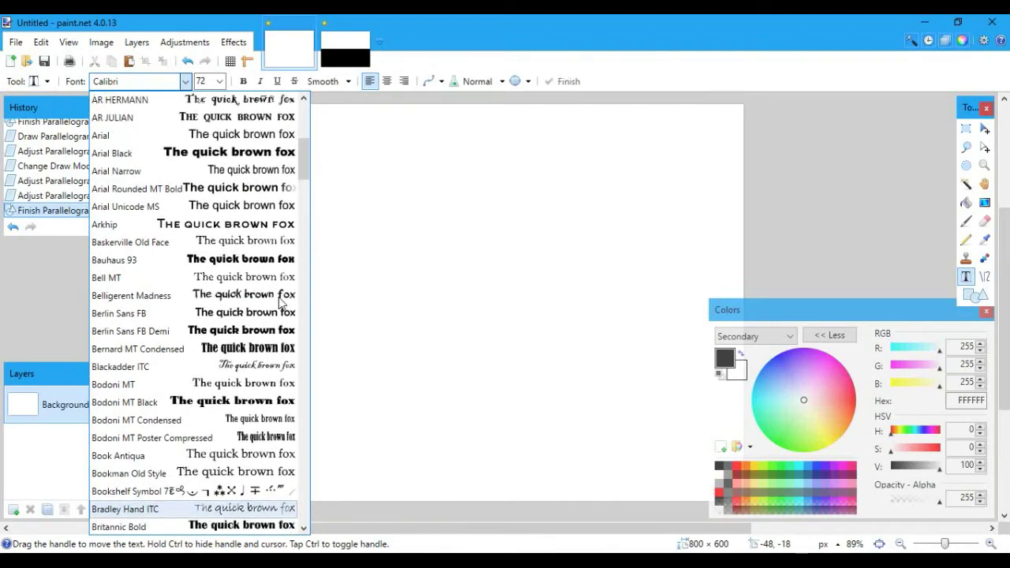
pyautogui.click(247, 161)
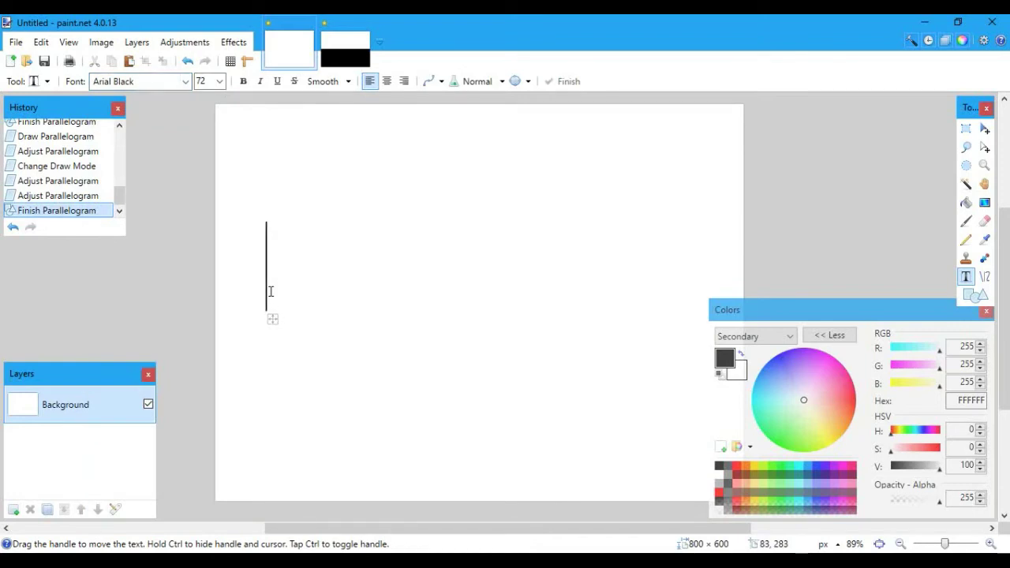
# Step: Enter the text "sdfasdfdsfdf" across the middle of the canvas and commit it by placing the text cursor elsewhere
pyautogui.write('sdfasdfdsf')
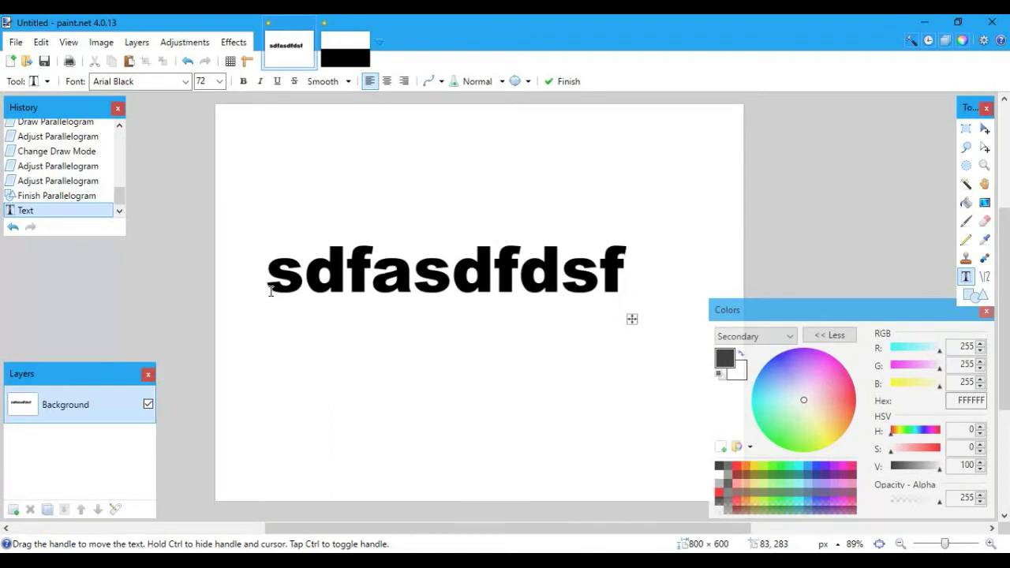
pyautogui.write('df')
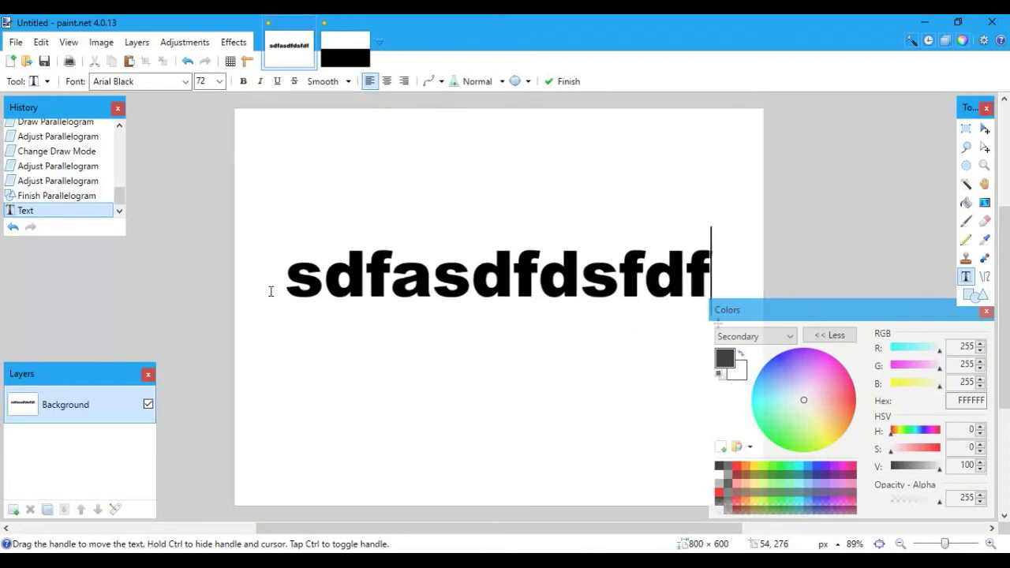
pyautogui.click(470, 467)
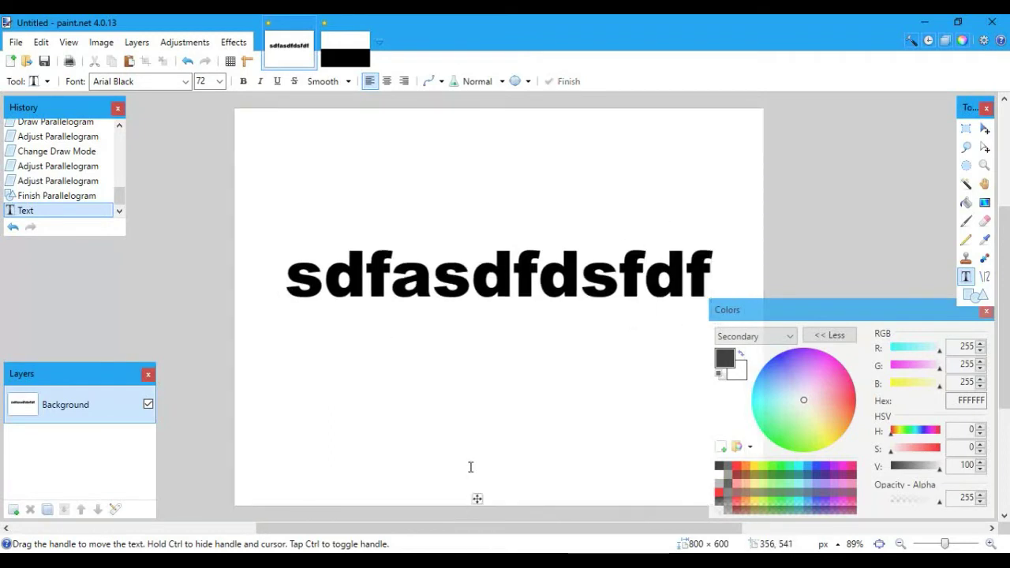
pyautogui.click(844, 195)
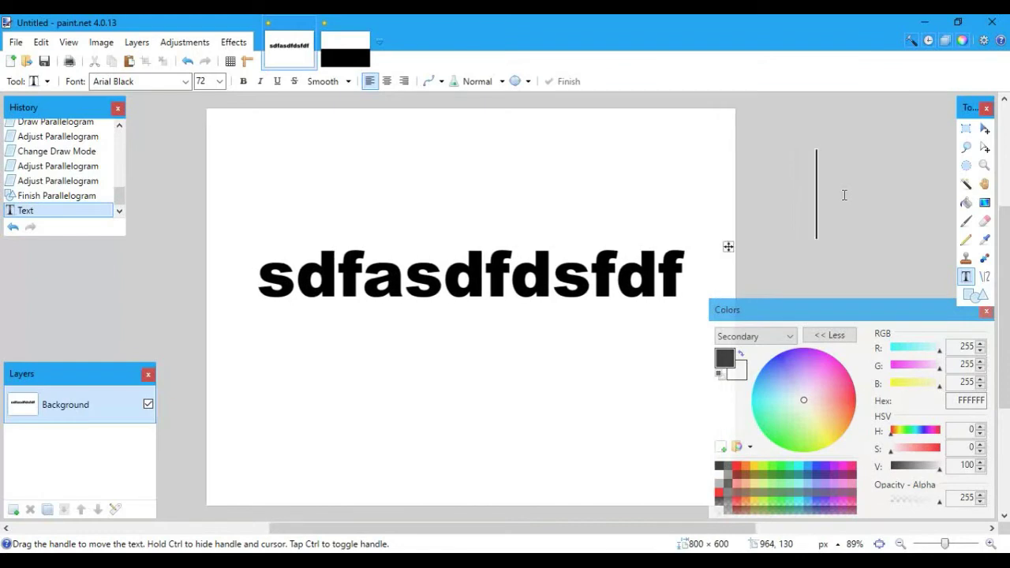
pyautogui.click(750, 122)
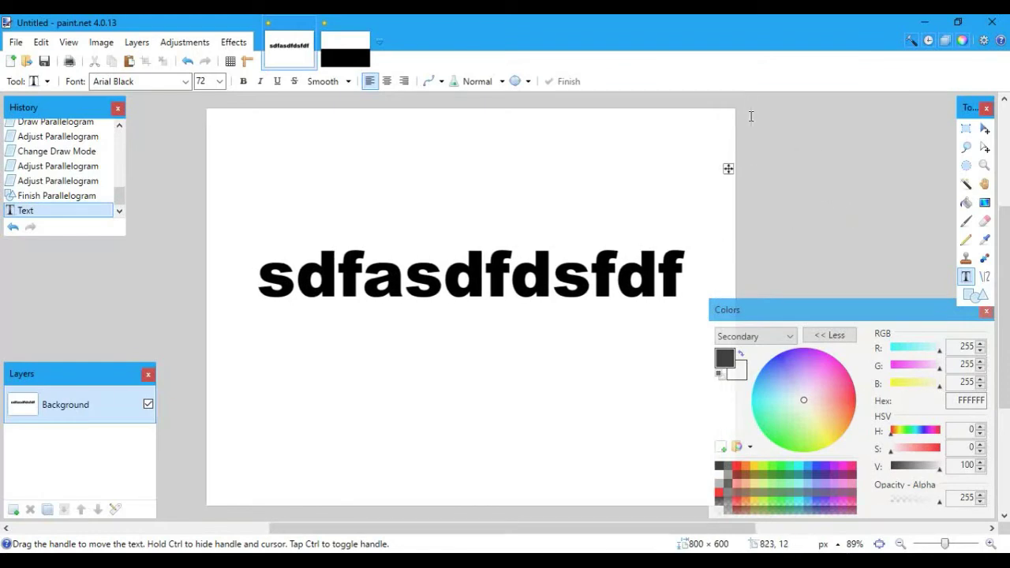
# Step: Choose the Gradient tool with the linear type and make the primary color the one being edited
pyautogui.click(984, 204)
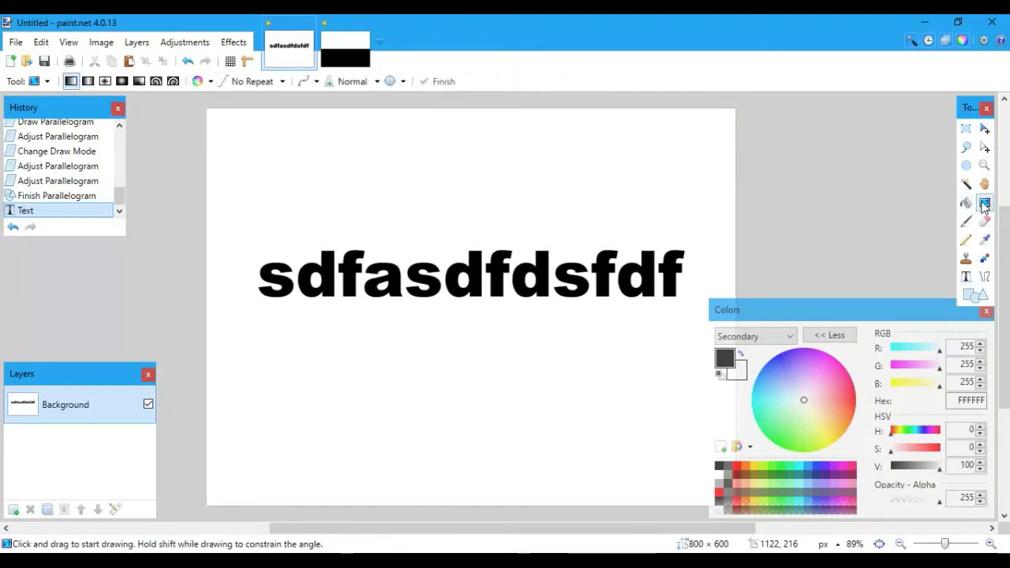
pyautogui.click(965, 187)
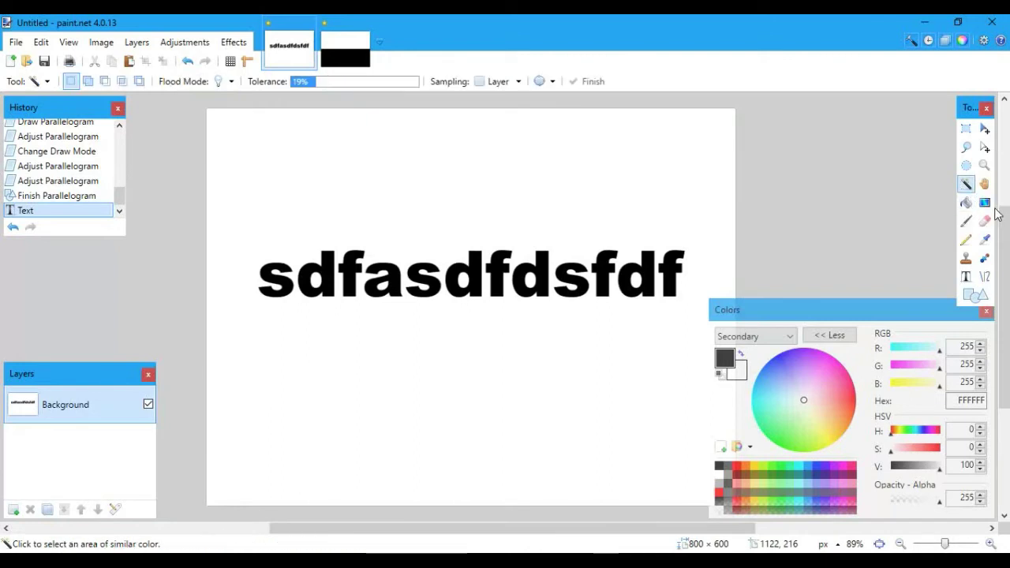
pyautogui.click(986, 204)
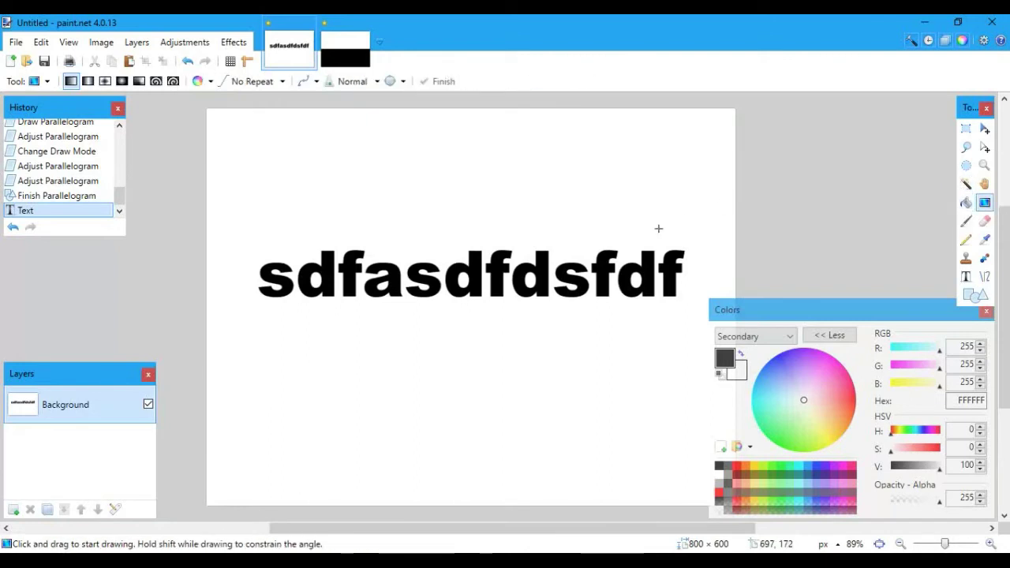
pyautogui.click(89, 83)
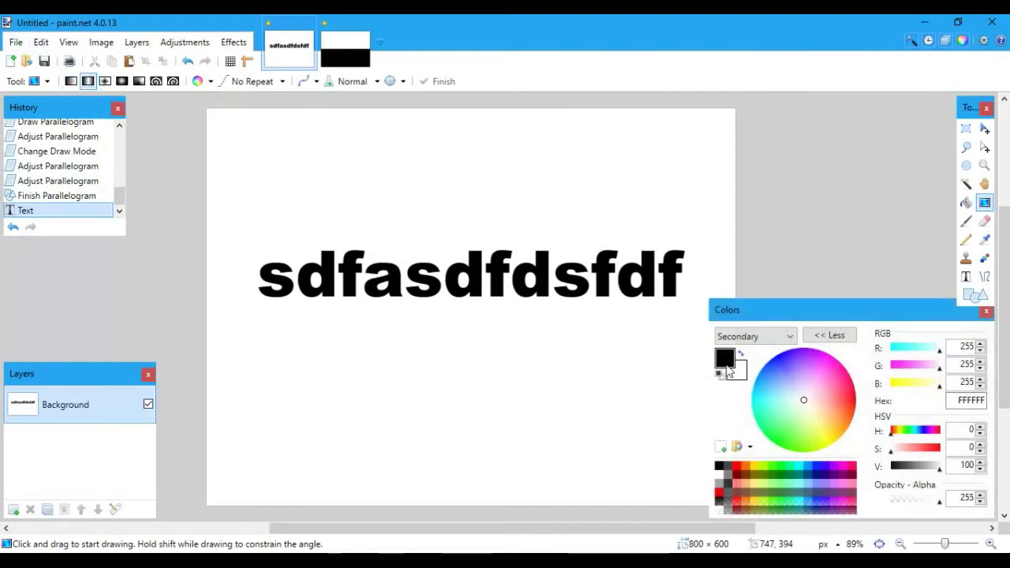
pyautogui.click(755, 336)
pyautogui.click(734, 350)
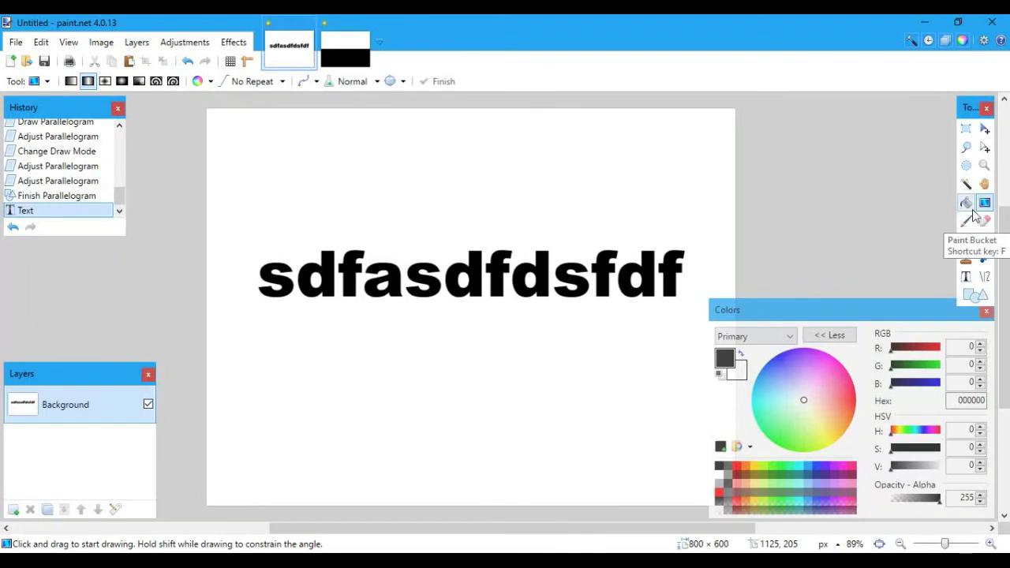
pyautogui.click(71, 82)
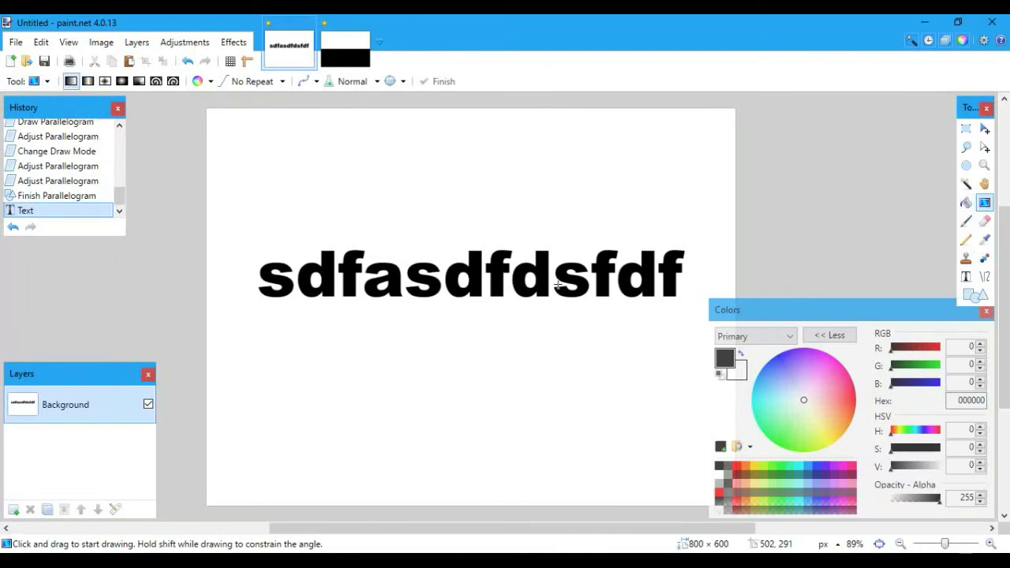
# Step: Select the last letter f with the Magic Wand and set the flood mode to Global to extend the selection to all letters
pyautogui.click(966, 183)
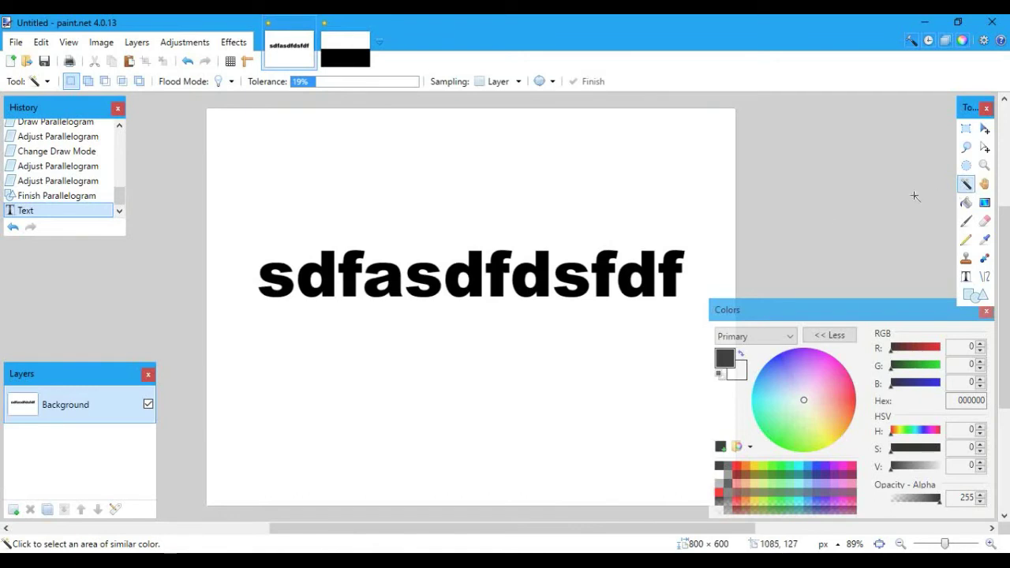
pyautogui.click(675, 262)
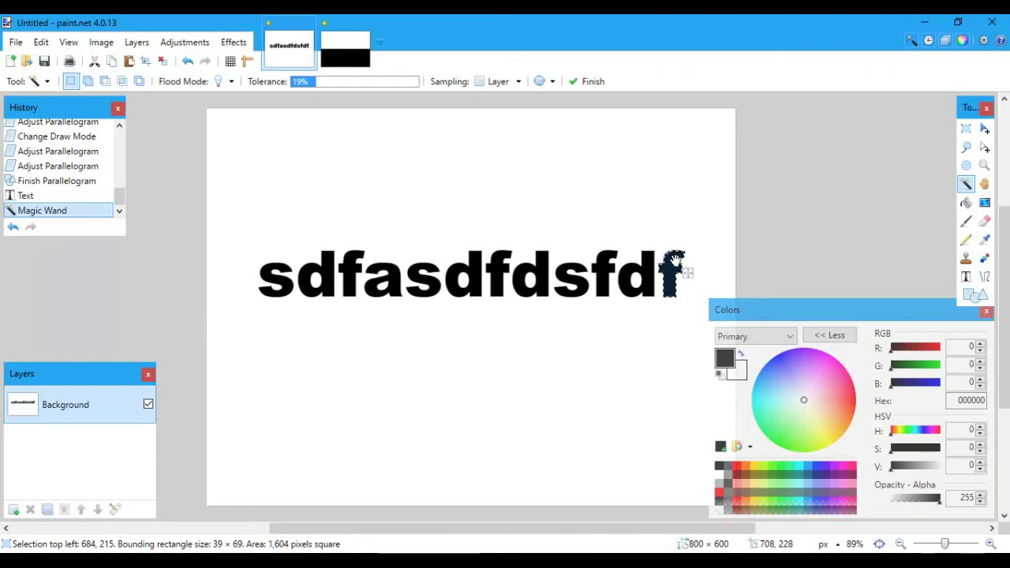
pyautogui.click(229, 82)
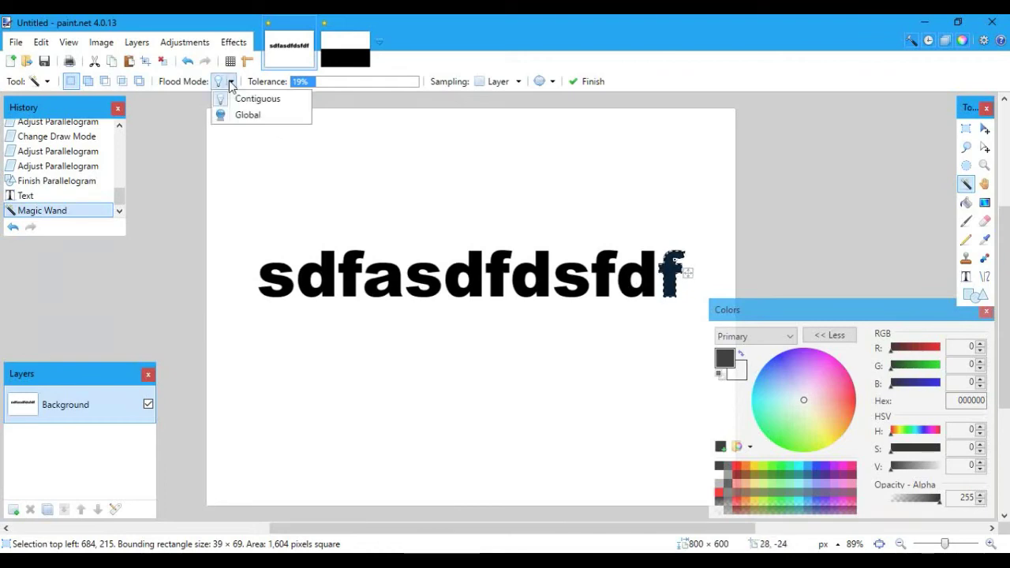
pyautogui.click(240, 113)
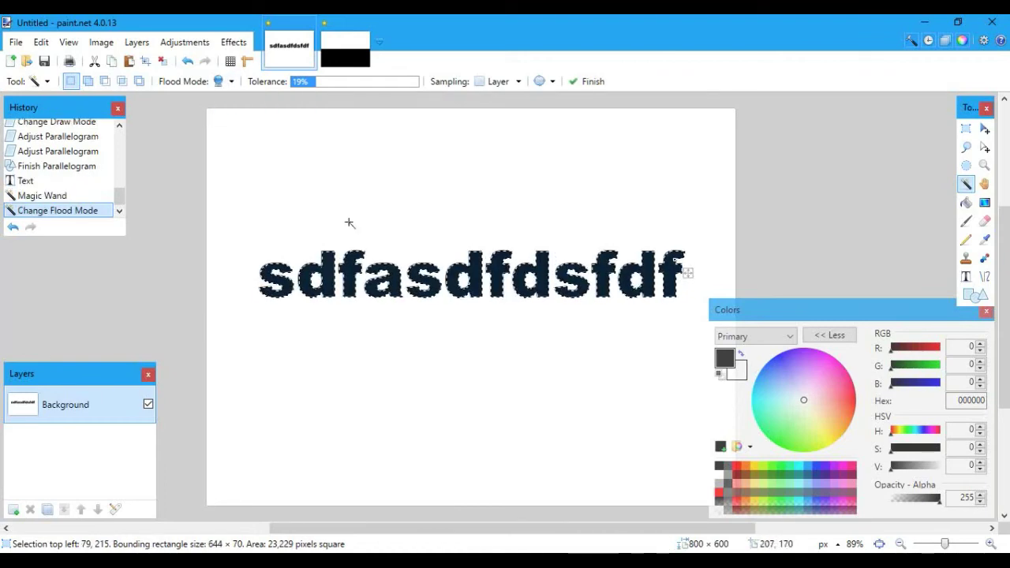
pyautogui.scroll(5, 361, 229)
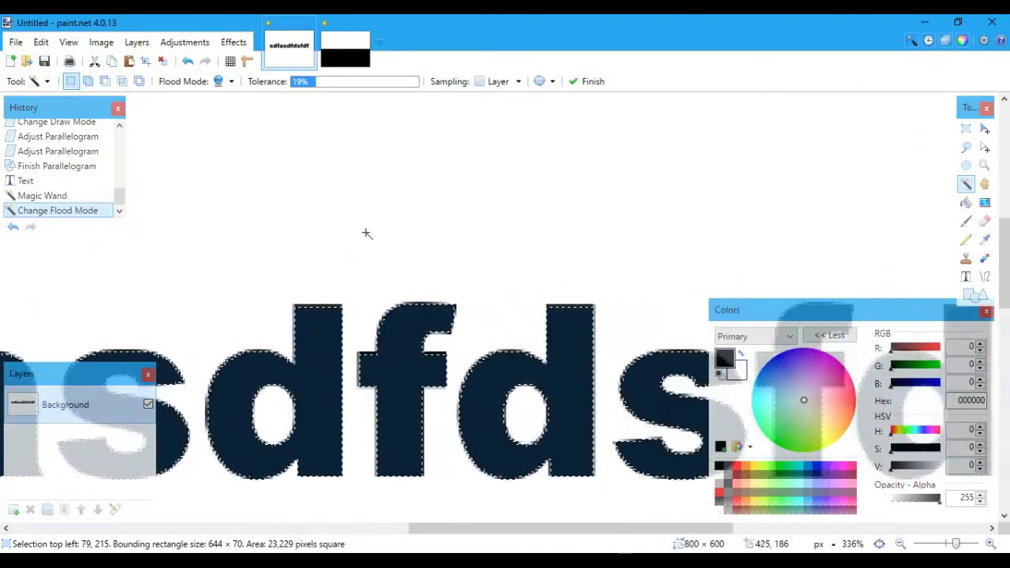
pyautogui.scroll(-4, 417, 350)
pyautogui.scroll(-4, 366, 233)
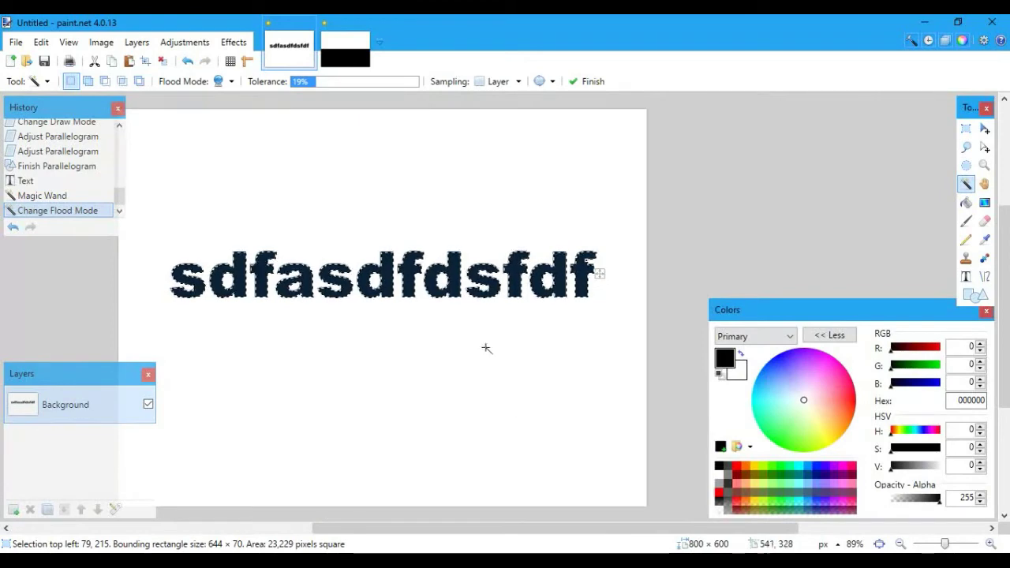
# Step: Select the white background with the Magic Wand and set the flood mode to Contiguous, inspecting the enclosed holes in the letters
pyautogui.click(497, 393)
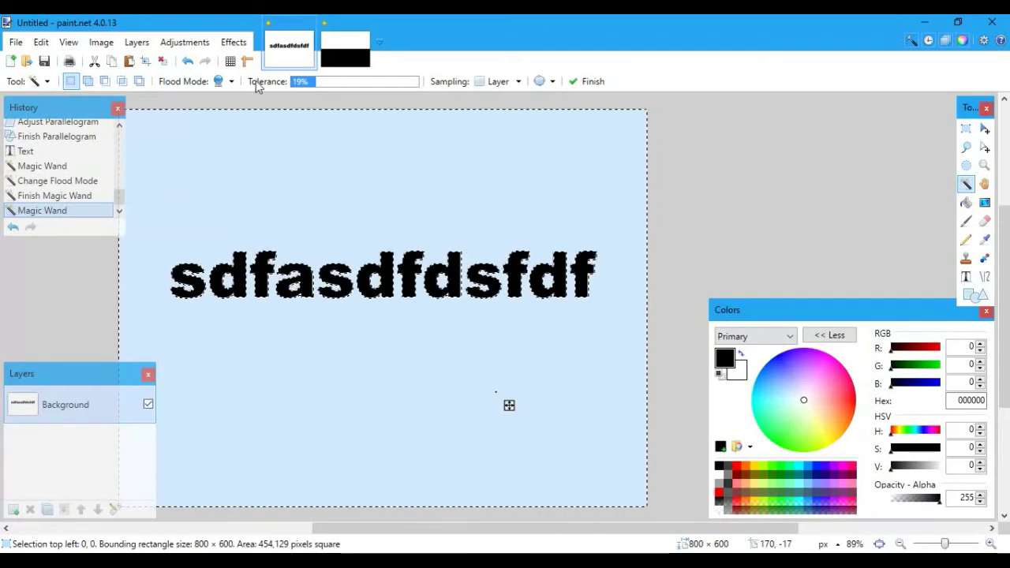
pyautogui.click(225, 81)
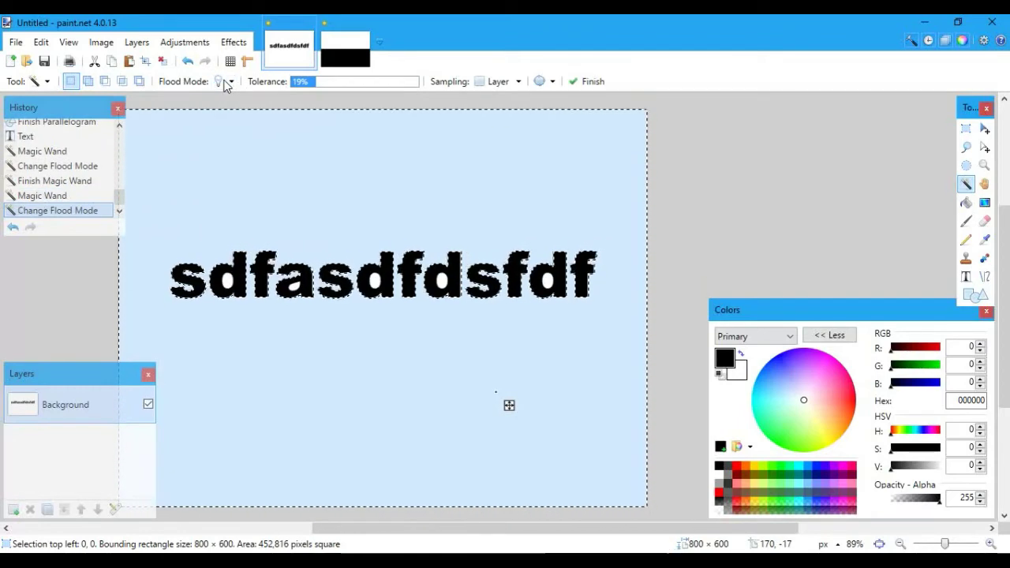
pyautogui.scroll(2, 304, 289)
pyautogui.scroll(1, 300, 289)
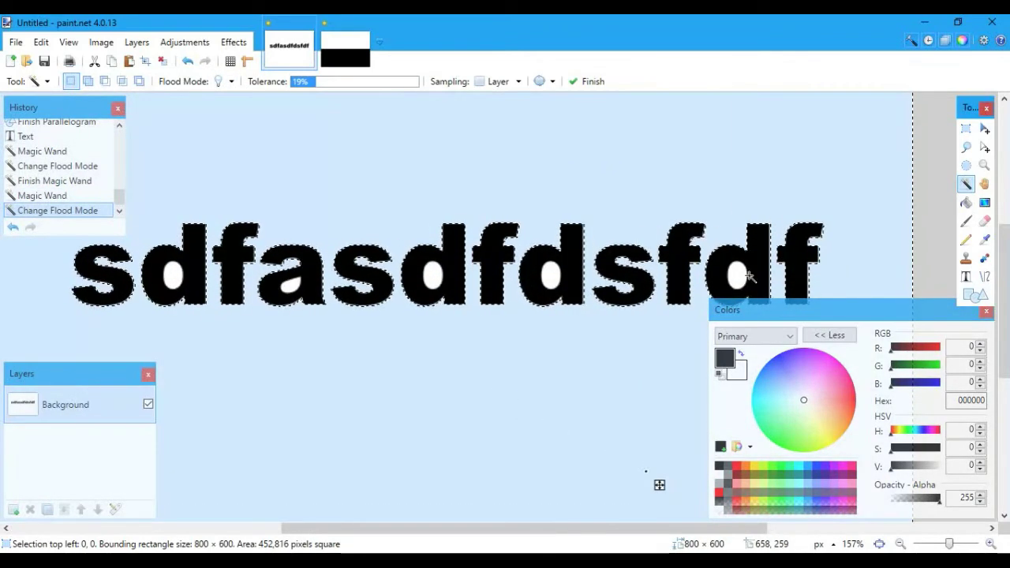
pyautogui.scroll(-3, 308, 292)
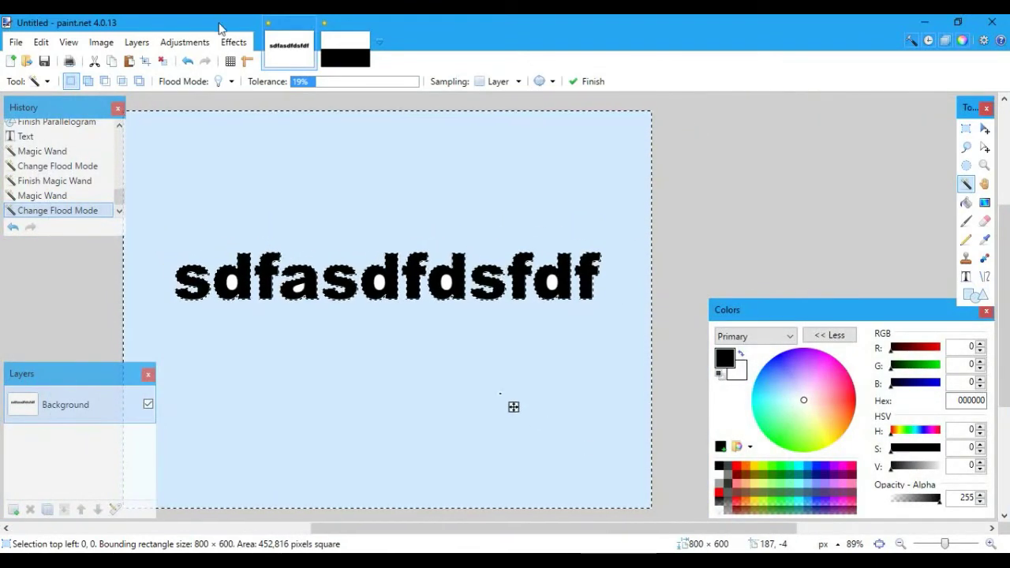
# Step: Set the Magic Wand's flood mode to Global and select all the black letters
pyautogui.click(221, 81)
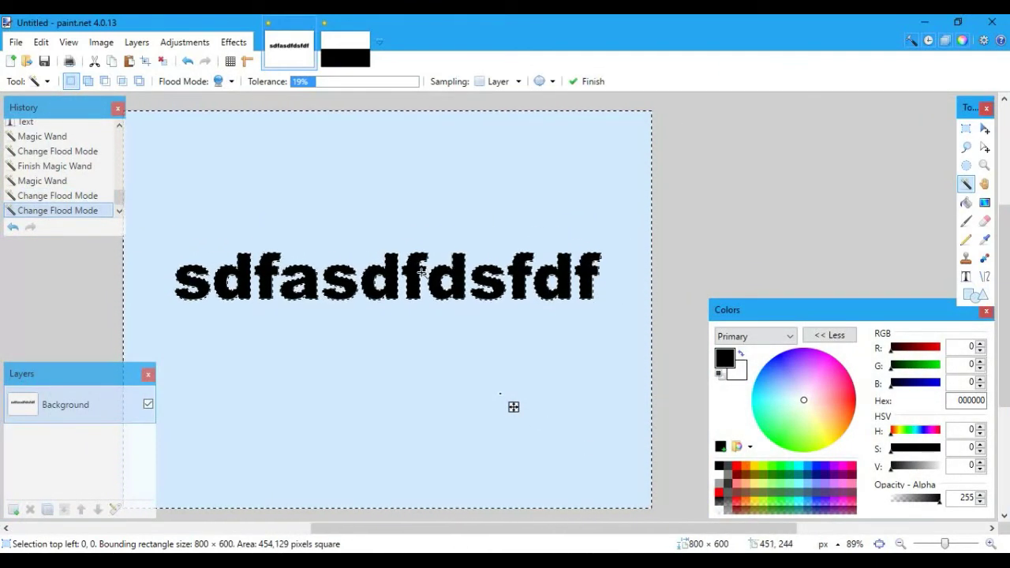
pyautogui.click(429, 280)
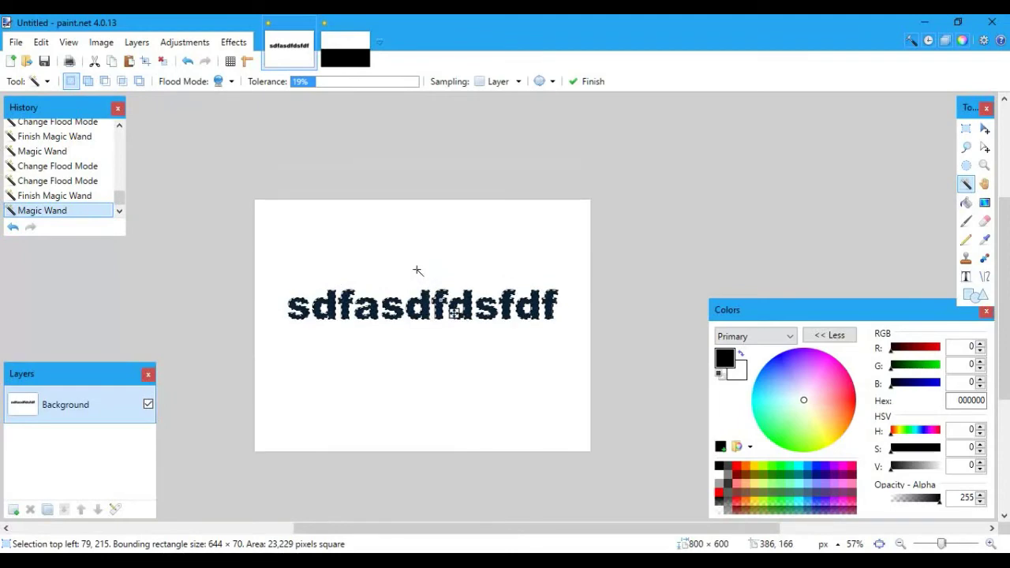
pyautogui.scroll(1, 417, 270)
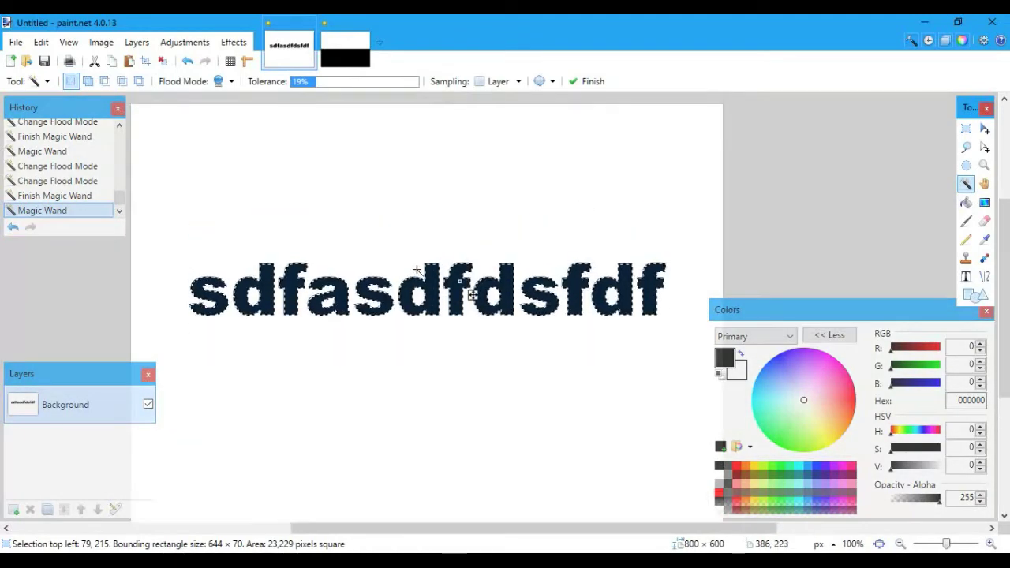
# Step: Fill the selected letters with a vertical black-to-white linear gradient about 98 pixels long, dark at the top, and deselect them
pyautogui.click(985, 204)
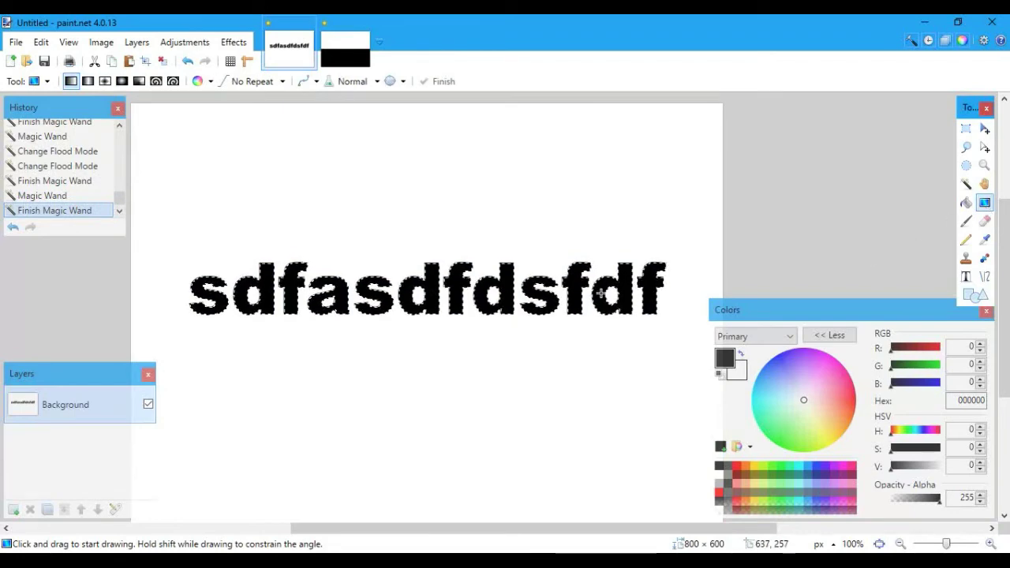
pyautogui.click(443, 259)
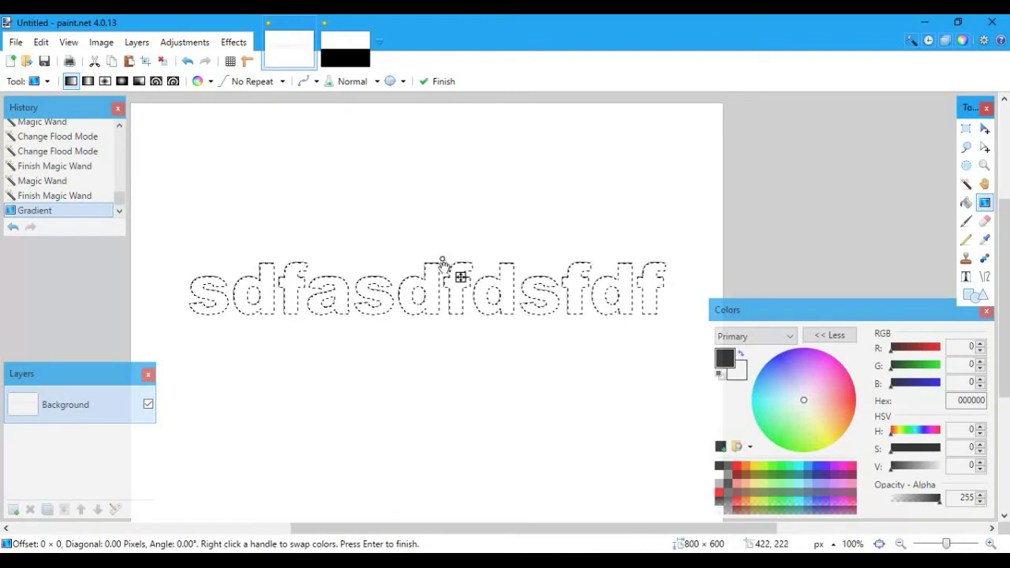
pyautogui.moveTo(443, 270); pyautogui.dragTo(441, 315)
pyautogui.moveTo(441, 354)
pyautogui.mouseDown()
pyautogui.moveTo(437, 434)
pyautogui.moveTo(439, 310)
pyautogui.moveTo(442, 354)
pyautogui.mouseUp()
pyautogui.moveTo(442, 257)
pyautogui.mouseDown()
pyautogui.moveTo(461, 110)
pyautogui.moveTo(454, 271)
pyautogui.moveTo(463, 249)
pyautogui.moveTo(447, 248)
pyautogui.mouseUp()
pyautogui.moveTo(443, 350); pyautogui.dragTo(449, 323)
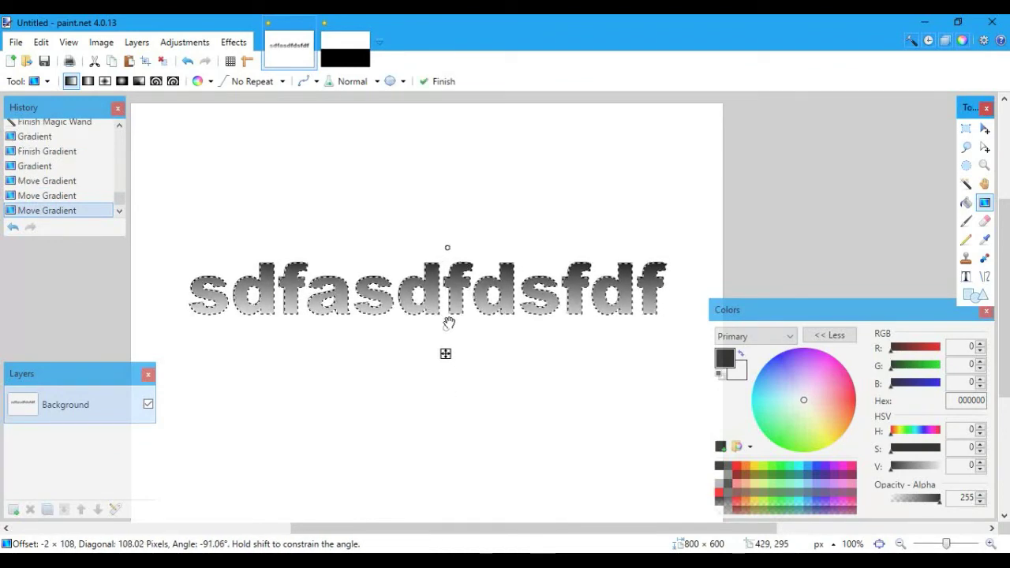
pyautogui.moveTo(446, 248); pyautogui.dragTo(447, 264)
pyautogui.moveTo(446, 328); pyautogui.dragTo(446, 336)
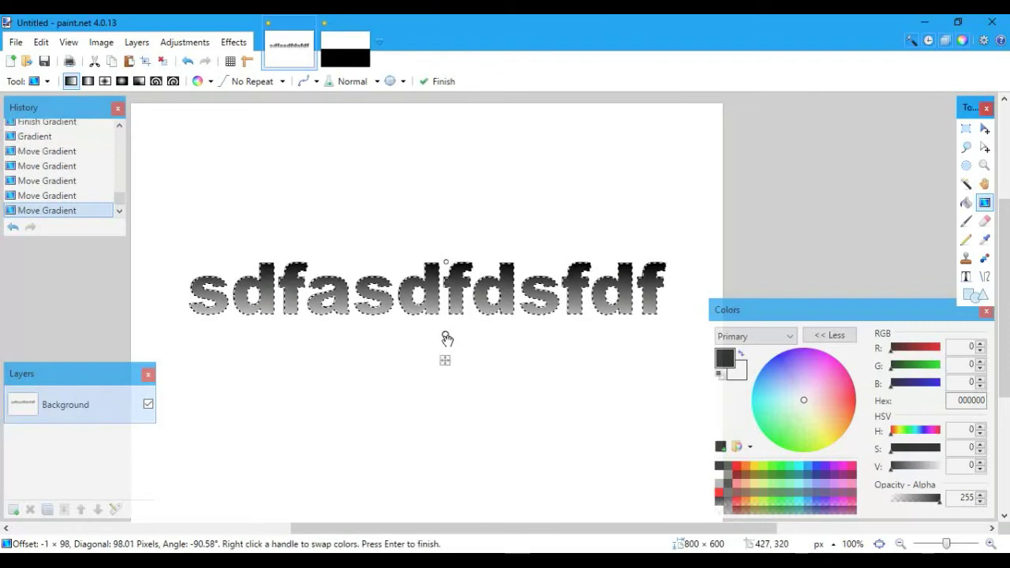
pyautogui.click(162, 62)
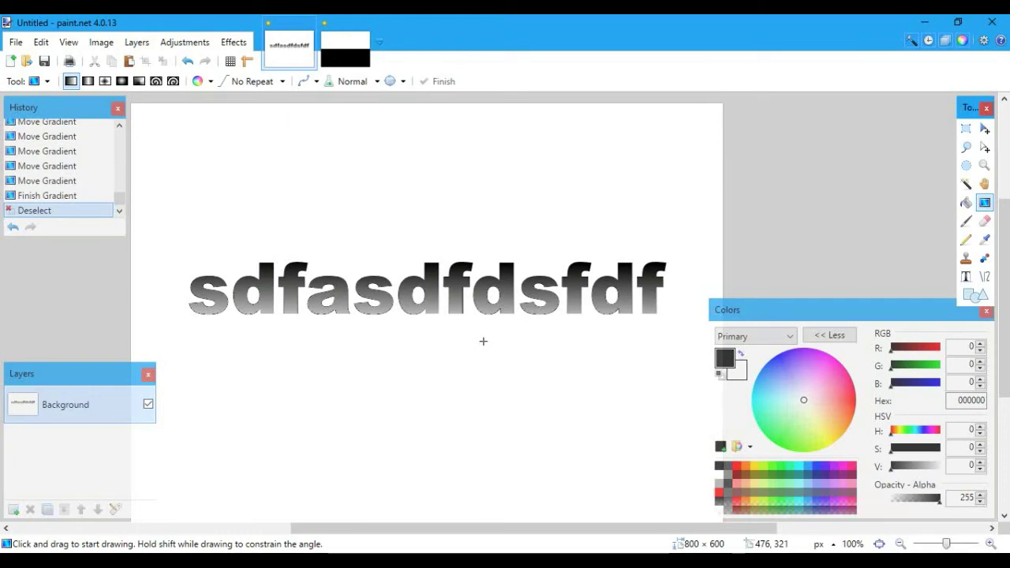
# Step: Select the white background with the Magic Wand and fill it with a vertical black-to-white linear gradient about 438 pixels long
pyautogui.click(36, 82)
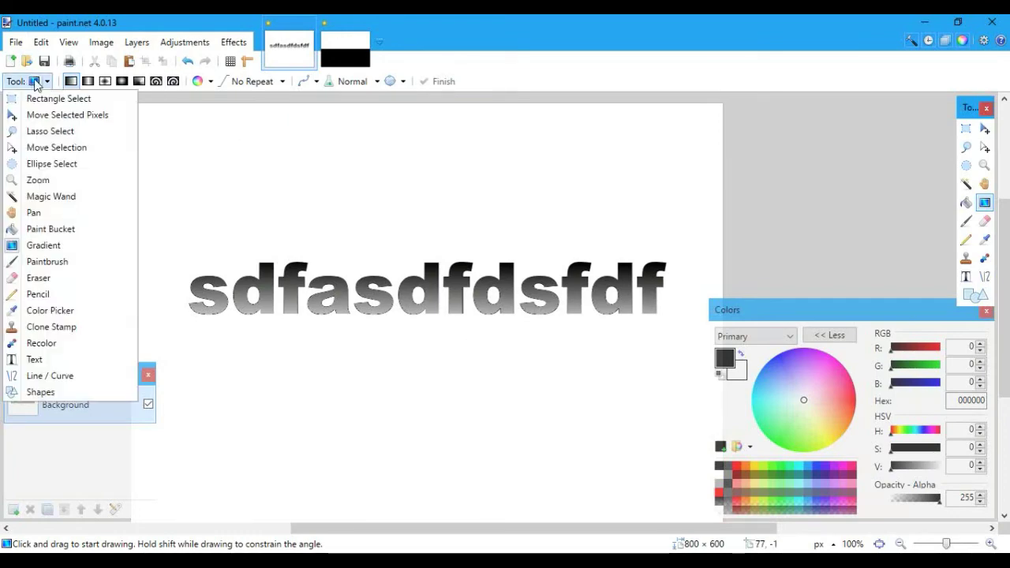
pyautogui.click(56, 199)
pyautogui.click(261, 193)
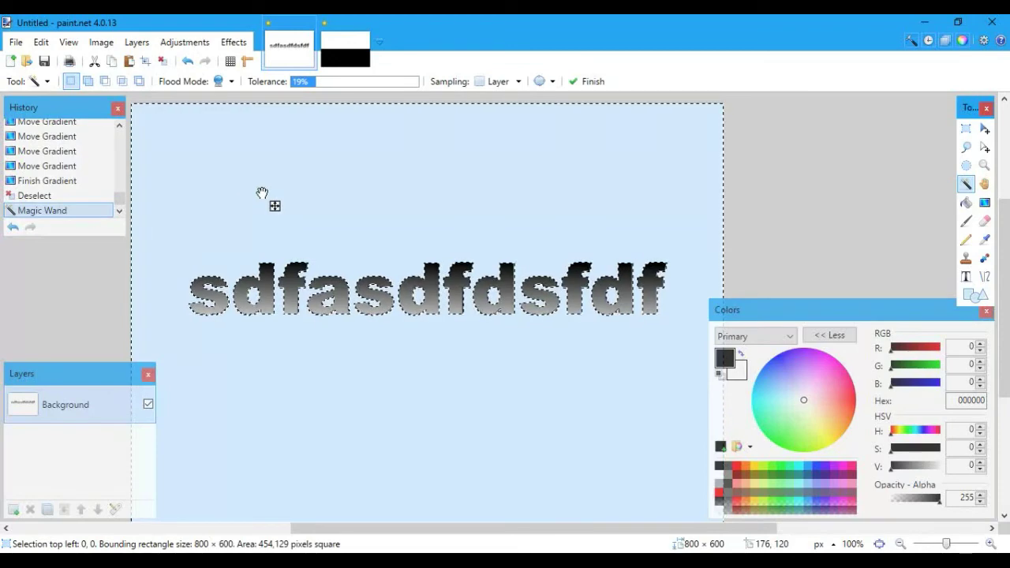
pyautogui.click(43, 81)
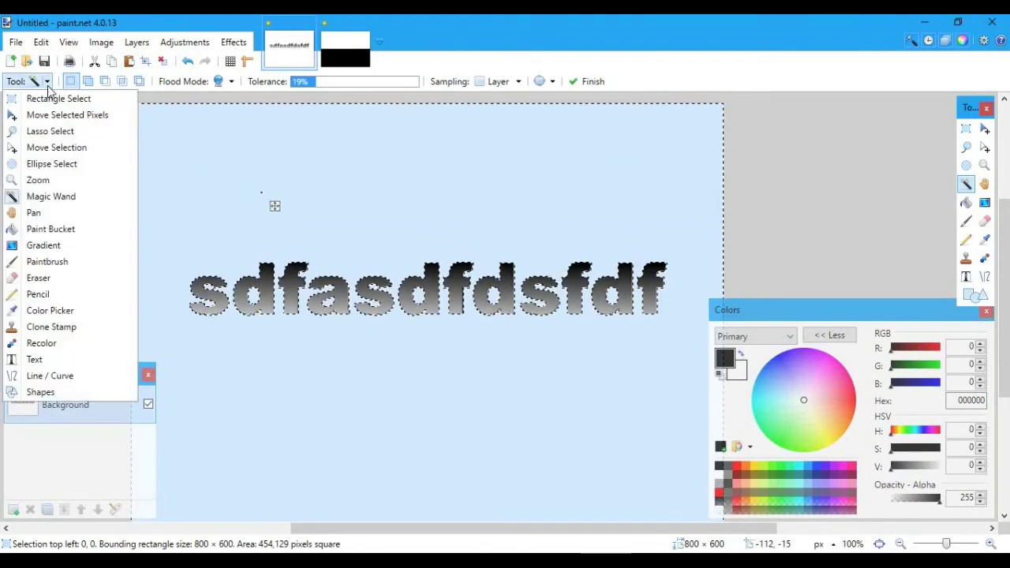
pyautogui.click(47, 246)
pyautogui.moveTo(363, 168); pyautogui.dragTo(372, 493)
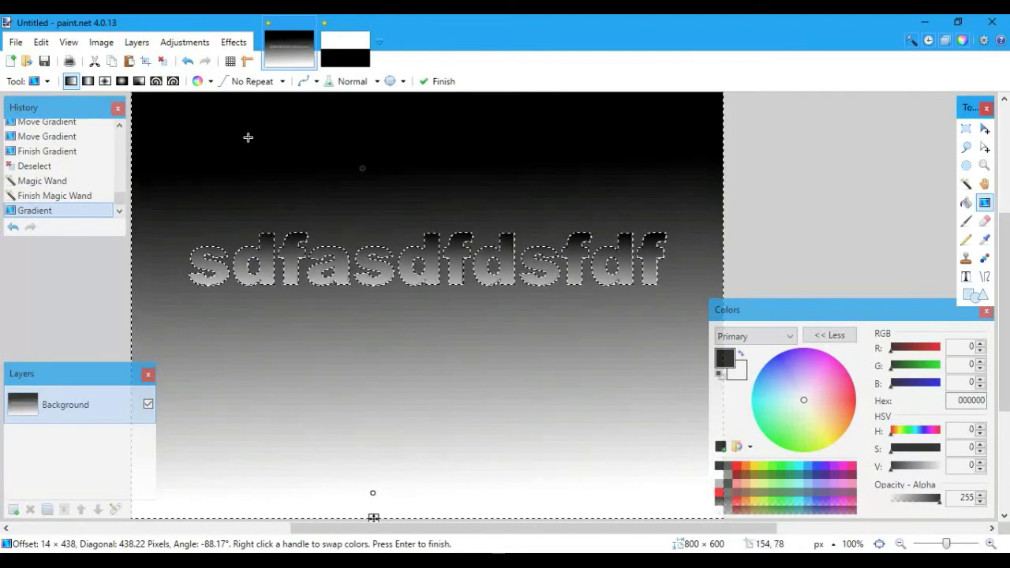
# Step: Extend both ends of the background gradient beyond the canvas's upper and lower edges, finish it and deselect
pyautogui.scroll(-1, 252, 151)
pyautogui.scroll(-2, 251, 151)
pyautogui.moveTo(277, 192); pyautogui.dragTo(306, 132)
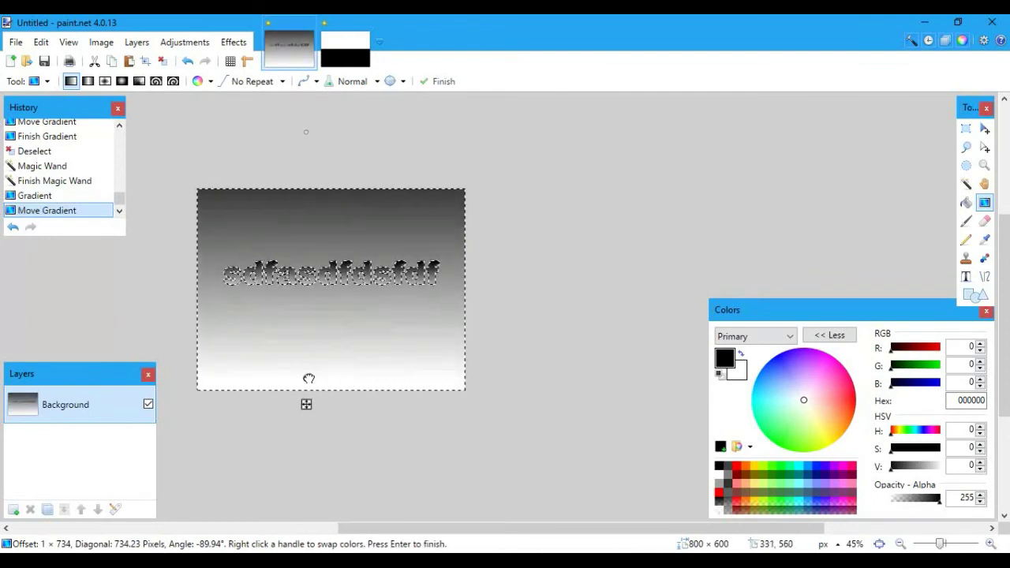
pyautogui.moveTo(308, 379); pyautogui.dragTo(308, 417)
pyautogui.click(163, 60)
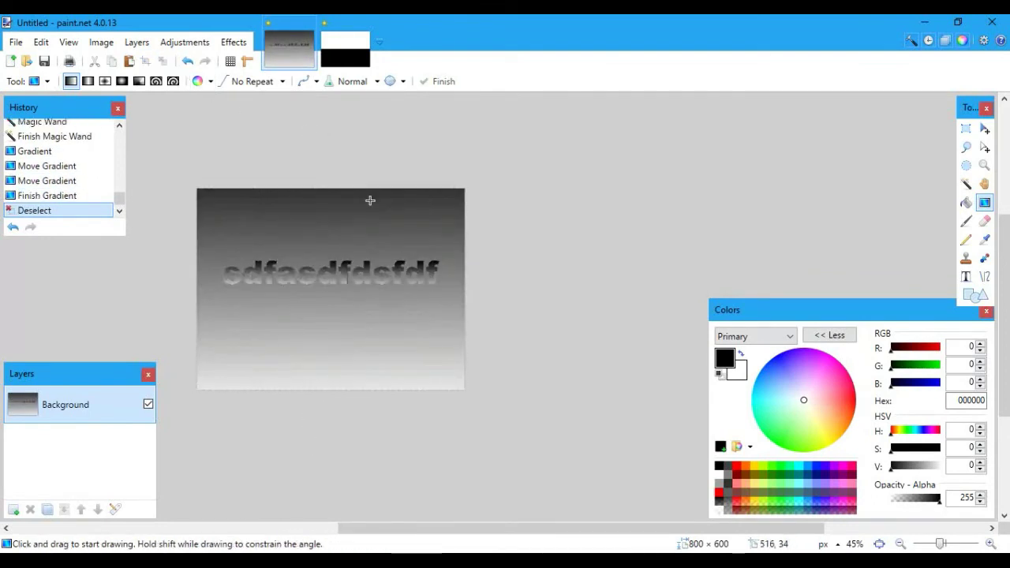
# Step: Examine the gradient-filled letters against the gradient background at closer range
pyautogui.scroll(2, 370, 201)
pyautogui.scroll(2, 828, 205)
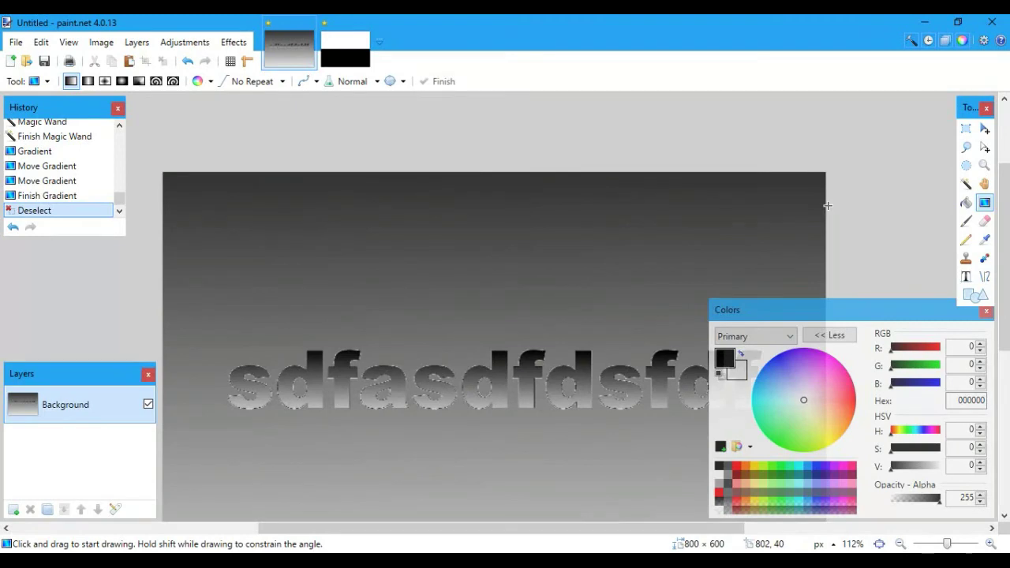
pyautogui.scroll(-3, 828, 206)
pyautogui.hscroll(2, 827, 205)
pyautogui.scroll(-1, 828, 206)
pyautogui.scroll(2, 827, 205)
pyautogui.hscroll(-2, 827, 205)
pyautogui.scroll(-1, 828, 206)
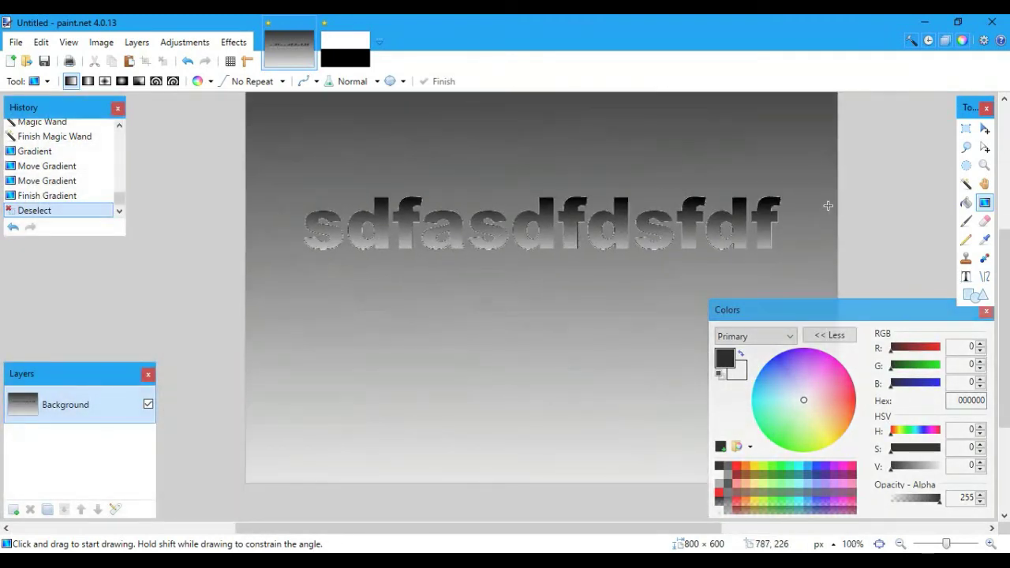
pyautogui.scroll(-1, 827, 205)
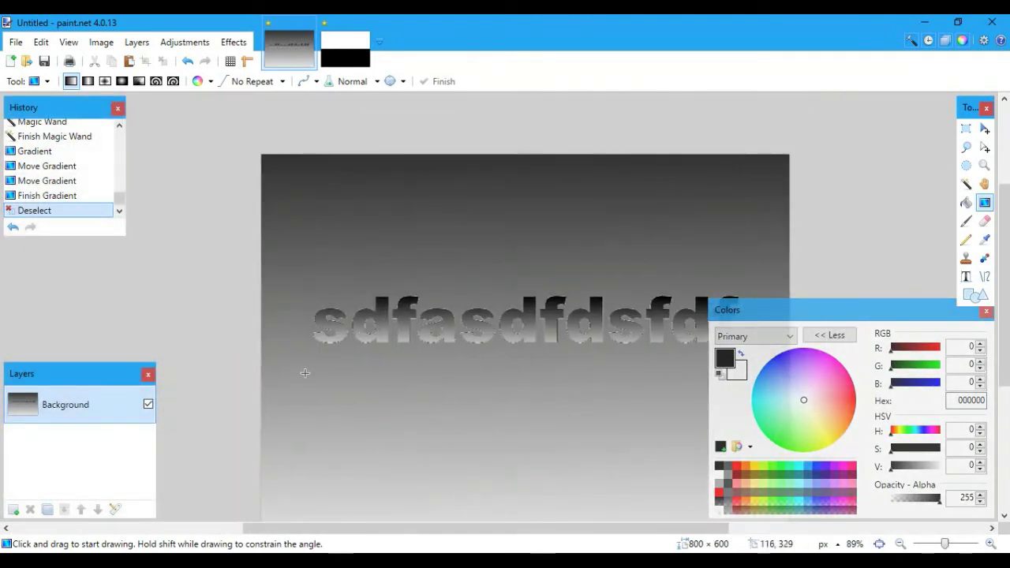
# Step: Undo the gradients, selections and text back to the blank canvas and finish the parallelogram that is active again
pyautogui.hotkey('ctrl', 'z')
pyautogui.hotkey('ctrl', 'z')
pyautogui.hotkey('ctrl', 'z')
pyautogui.hotkey('ctrl', 'z')
pyautogui.hotkey('ctrl', 'z')
pyautogui.hotkey('ctrl', 'z')
pyautogui.hotkey('ctrl', 'z')
pyautogui.hotkey('ctrl', 'z')
pyautogui.hotkey('ctrl', 'z')
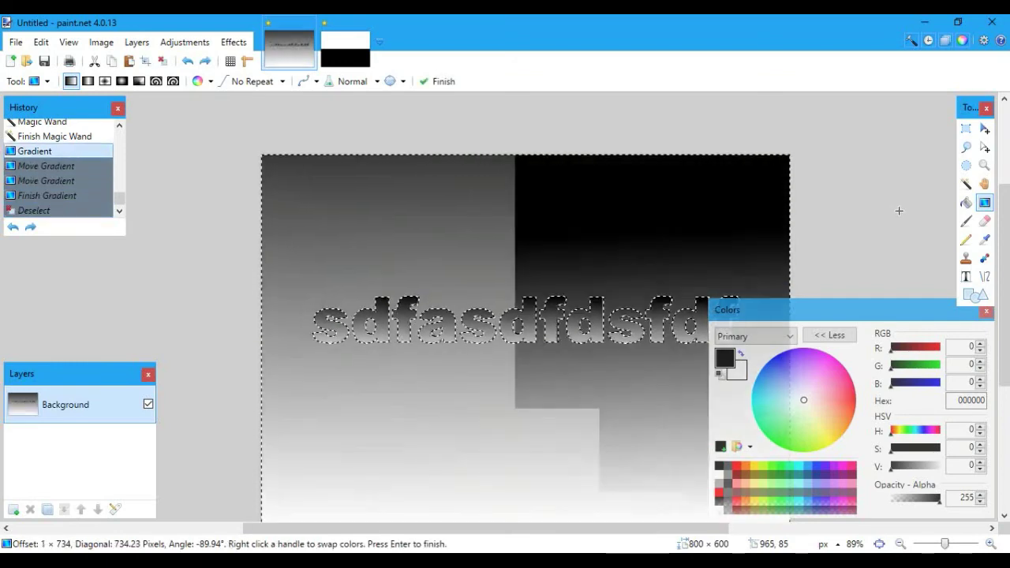
pyautogui.hotkey('ctrl', 'z')
pyautogui.hotkey('ctrl', 'z')
pyautogui.hotkey('ctrl', 'z')
pyautogui.hotkey('ctrl', 'z')
pyautogui.hotkey('ctrl', 'z')
pyautogui.hotkey('ctrl', 'z')
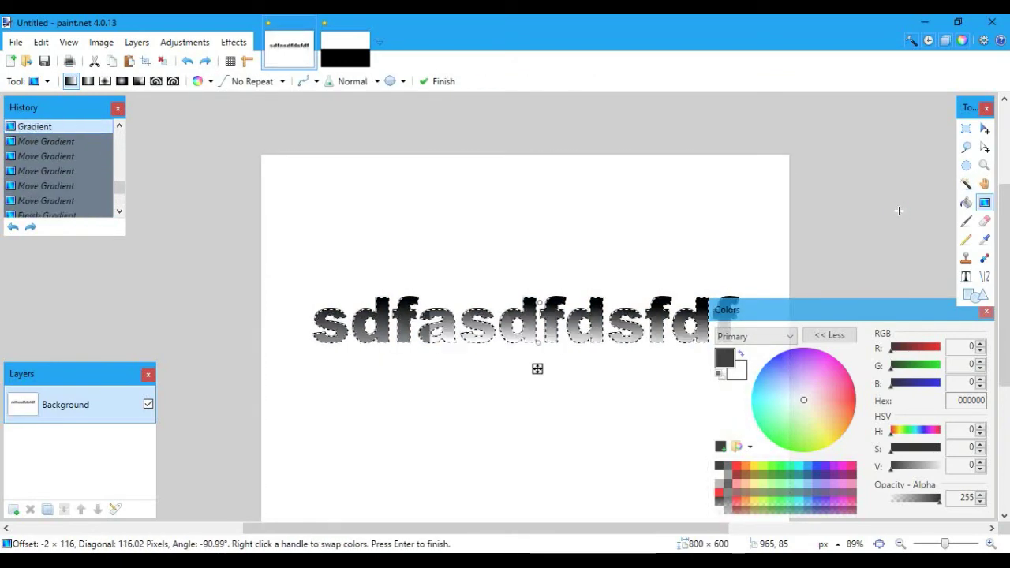
pyautogui.hotkey('ctrl', 'y')
pyautogui.hotkey('ctrl', 'y')
pyautogui.hotkey('ctrl', 'y')
pyautogui.hotkey('ctrl', 'y')
pyautogui.hotkey('ctrl', 'y')
pyautogui.hotkey('ctrl', 'y')
pyautogui.hotkey('ctrl', 'y')
pyautogui.hotkey('ctrl', 'y')
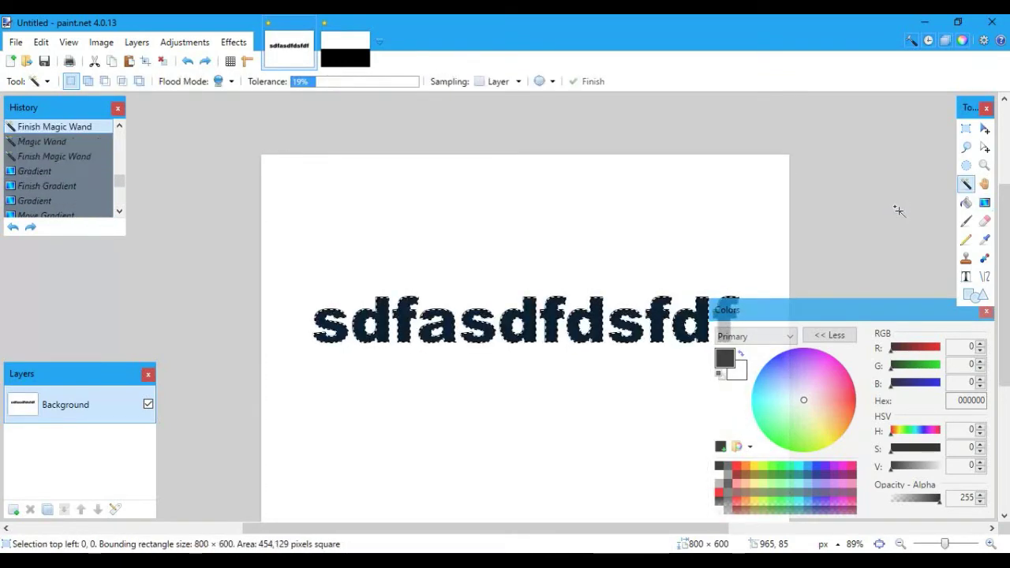
pyautogui.hotkey('ctrl', 'z')
pyautogui.hotkey('ctrl', 'z')
pyautogui.hotkey('ctrl', 'z')
pyautogui.hotkey('ctrl', 'z')
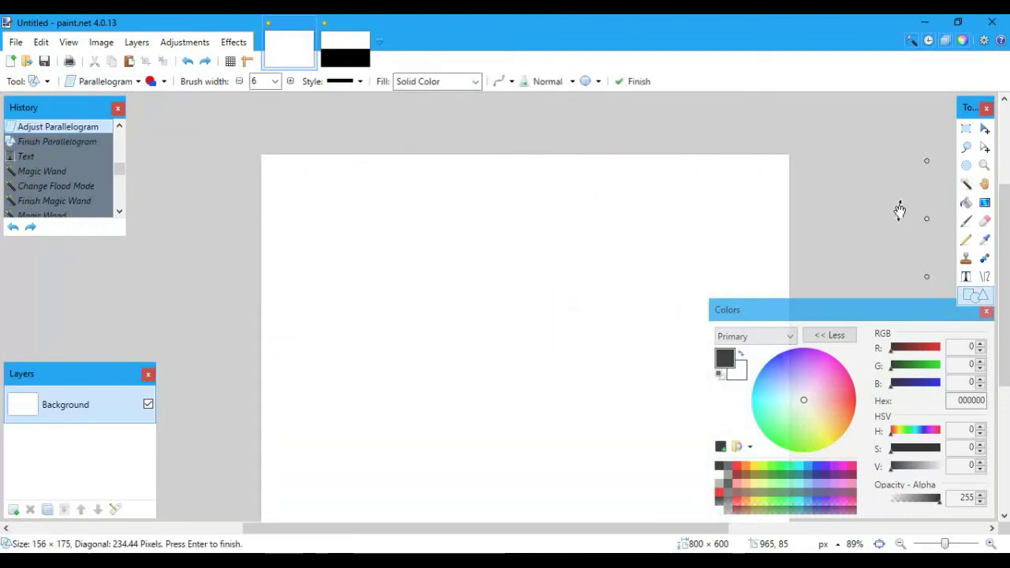
pyautogui.press('Return')
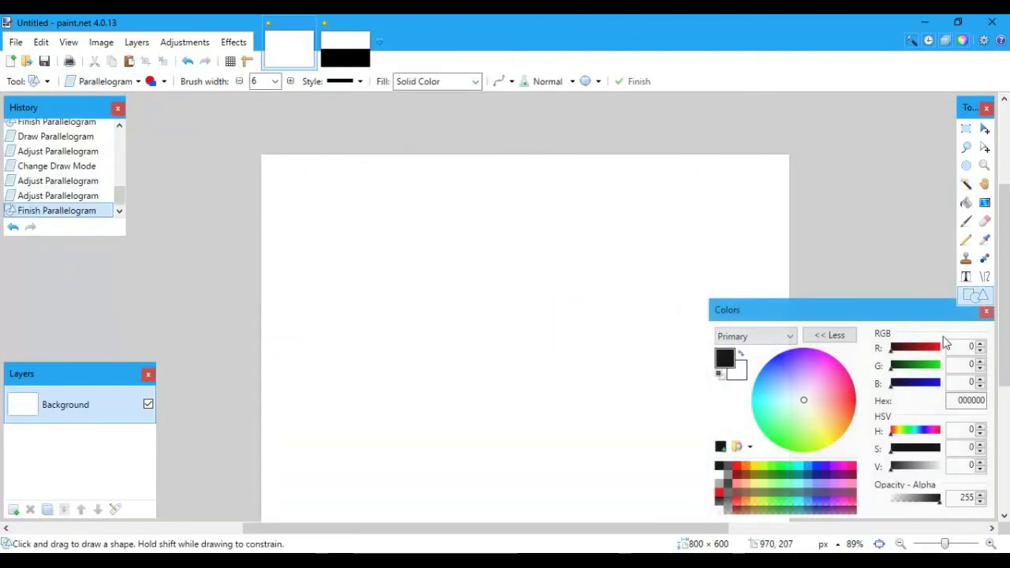
# Step: Draw a diagonal black line about 450 pixels long with Line / Curve and bend it into an S by its inner nodes
pyautogui.click(985, 280)
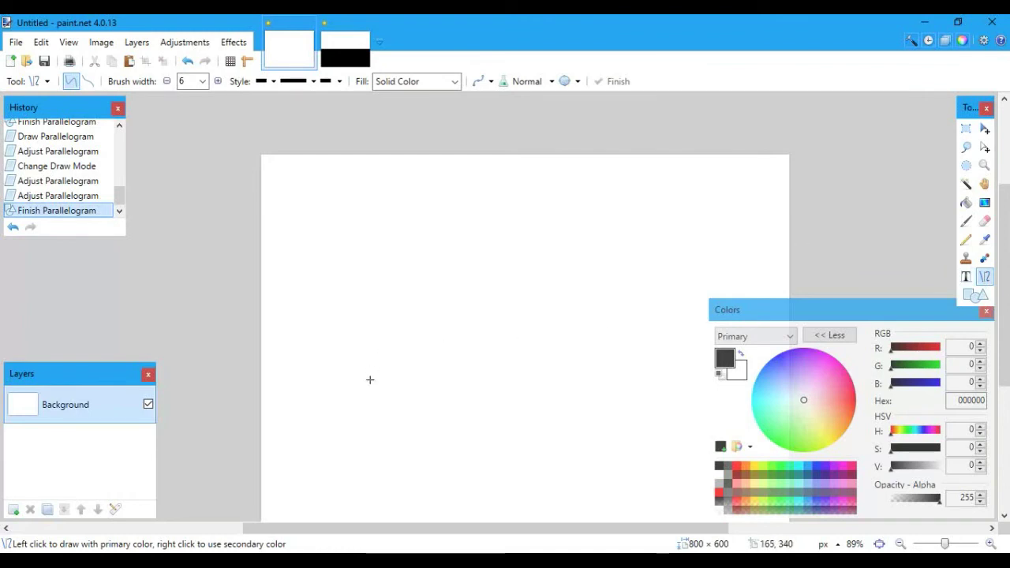
pyautogui.scroll(-3, 371, 380)
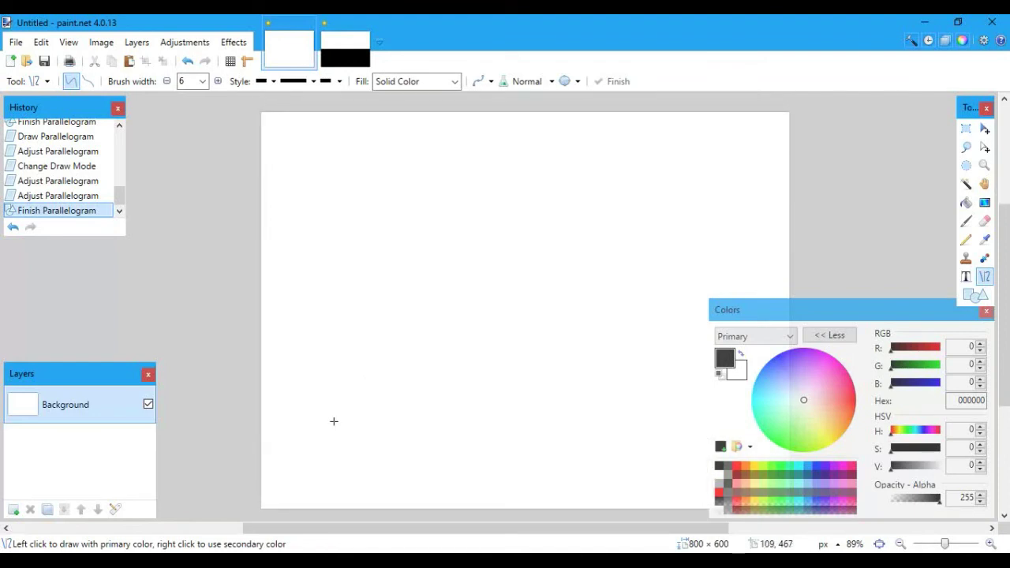
pyautogui.moveTo(335, 423); pyautogui.dragTo(537, 206)
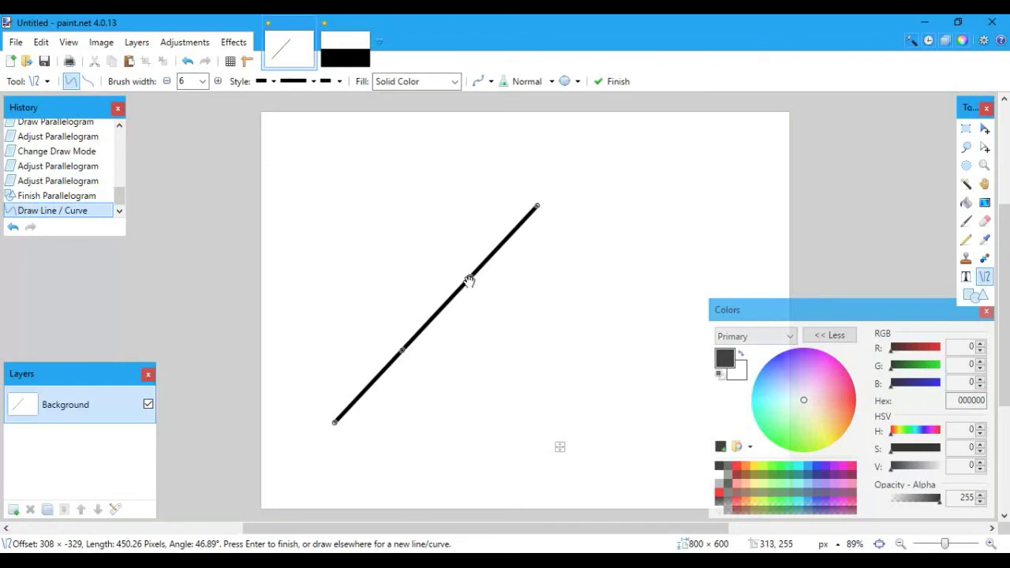
pyautogui.moveTo(469, 281); pyautogui.dragTo(362, 204)
pyautogui.moveTo(420, 346); pyautogui.dragTo(453, 334)
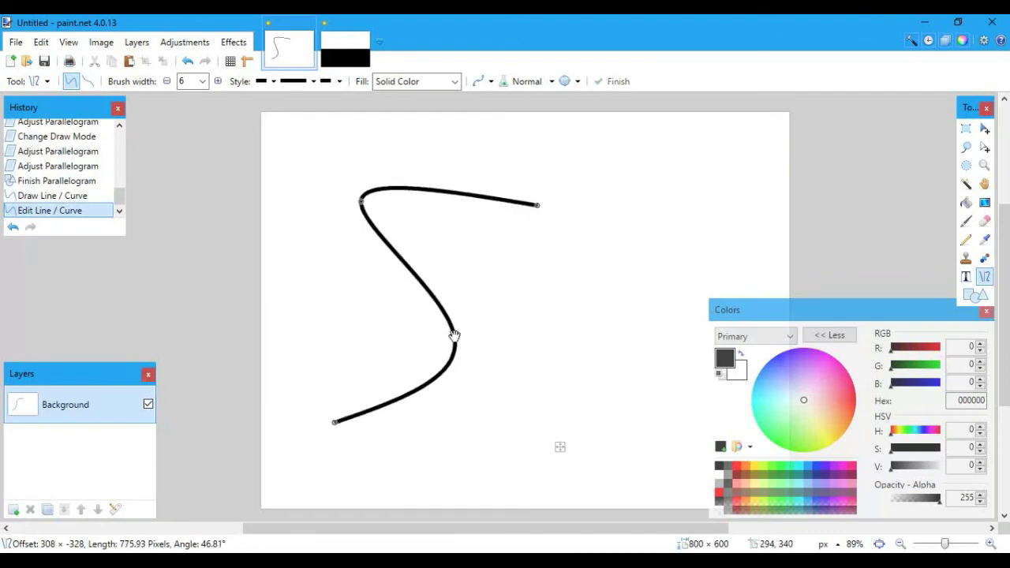
# Step: Reshape the curve into a closed loop by moving its lower inner node and bringing its lower endpoint onto the upper one
pyautogui.moveTo(340, 424); pyautogui.dragTo(560, 352)
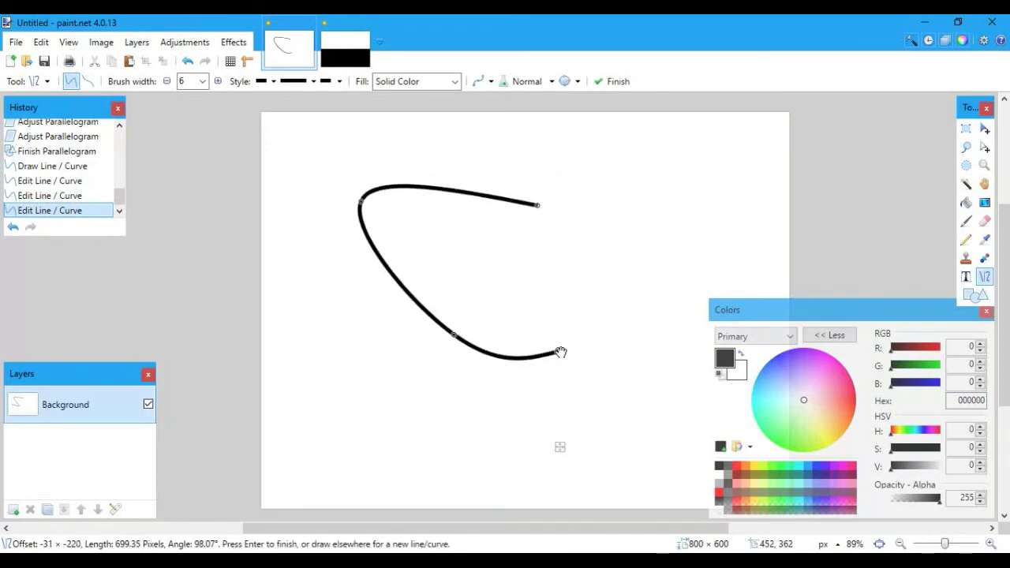
pyautogui.moveTo(458, 334); pyautogui.dragTo(347, 385)
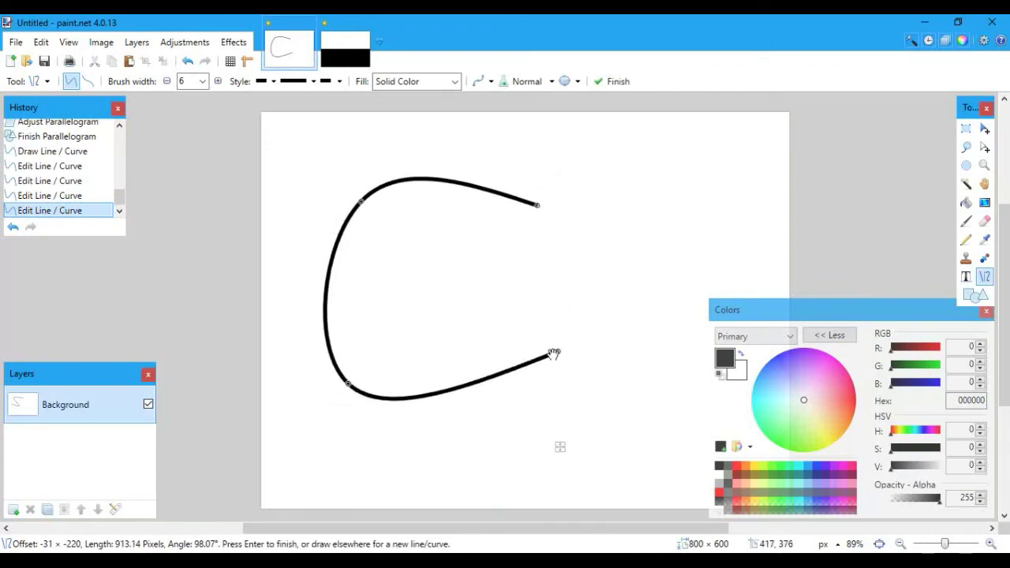
pyautogui.moveTo(558, 352); pyautogui.dragTo(537, 206)
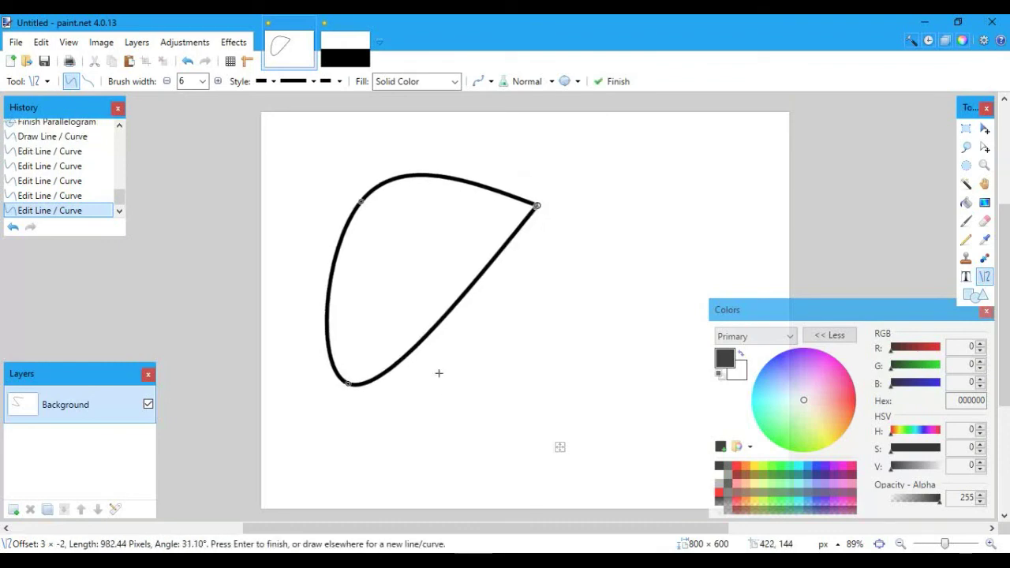
# Step: Reshape the loop into an open, wavy curve by moving its endpoints and both inner nodes
pyautogui.moveTo(342, 386); pyautogui.dragTo(364, 440)
pyautogui.moveTo(531, 212); pyautogui.dragTo(282, 206)
pyautogui.moveTo(536, 209); pyautogui.dragTo(513, 368)
pyautogui.moveTo(356, 200); pyautogui.dragTo(385, 309)
# Step: Draw a second line about 571 pixels long from the curve's upper end, bend it upward at its inner node and finish it
pyautogui.moveTo(290, 196)
pyautogui.mouseDown()
pyautogui.moveTo(306, 217)
pyautogui.moveTo(676, 187)
pyautogui.mouseUp()
pyautogui.press('Return')
pyautogui.moveTo(415, 207)
pyautogui.mouseDown()
pyautogui.moveTo(331, 173)
pyautogui.moveTo(322, 153)
pyautogui.mouseUp()
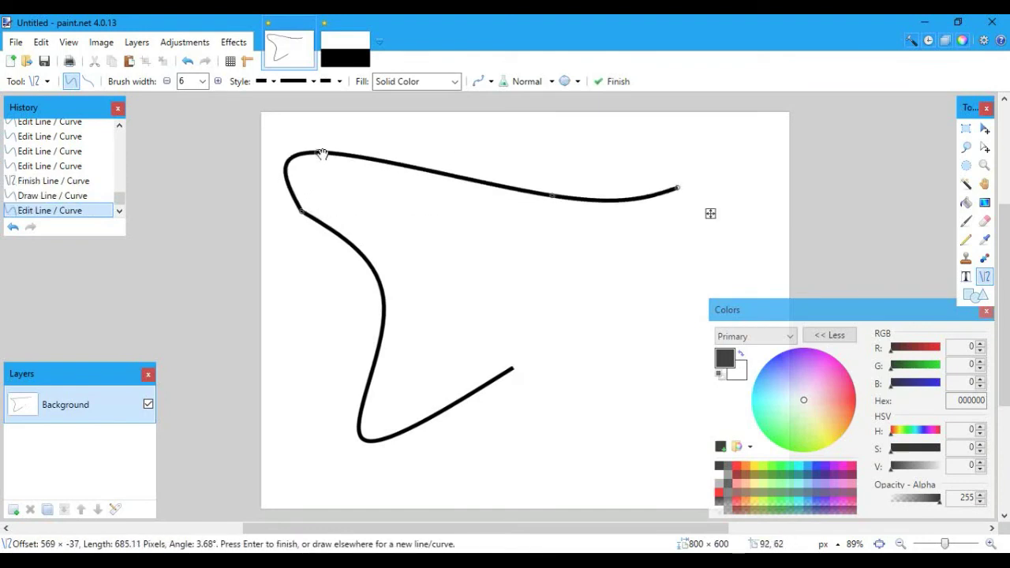
pyautogui.press('Return')
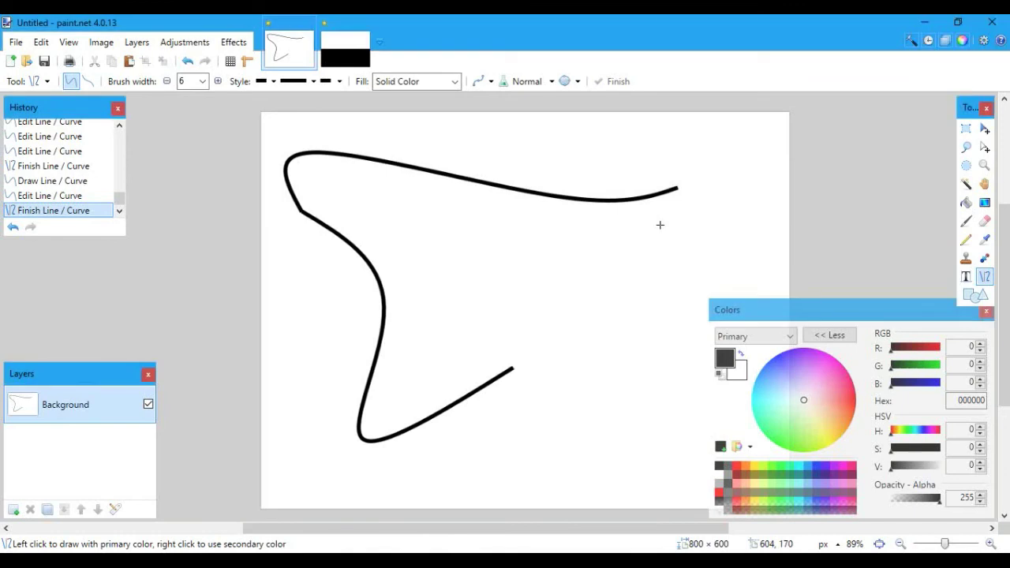
# Step: Undo all the line and curve drawing back to the blank canvas
pyautogui.hotkey('ctrl', 'z')
pyautogui.hotkey('ctrl', 'z')
pyautogui.hotkey('ctrl', 'z')
pyautogui.hotkey('ctrl', 'z')
pyautogui.hotkey('ctrl', 'z')
pyautogui.hotkey('ctrl', 'z')
pyautogui.hotkey('ctrl', 'z')
pyautogui.hotkey('ctrl', 'z')
pyautogui.hotkey('ctrl', 'z')
pyautogui.hotkey('ctrl', 'z')
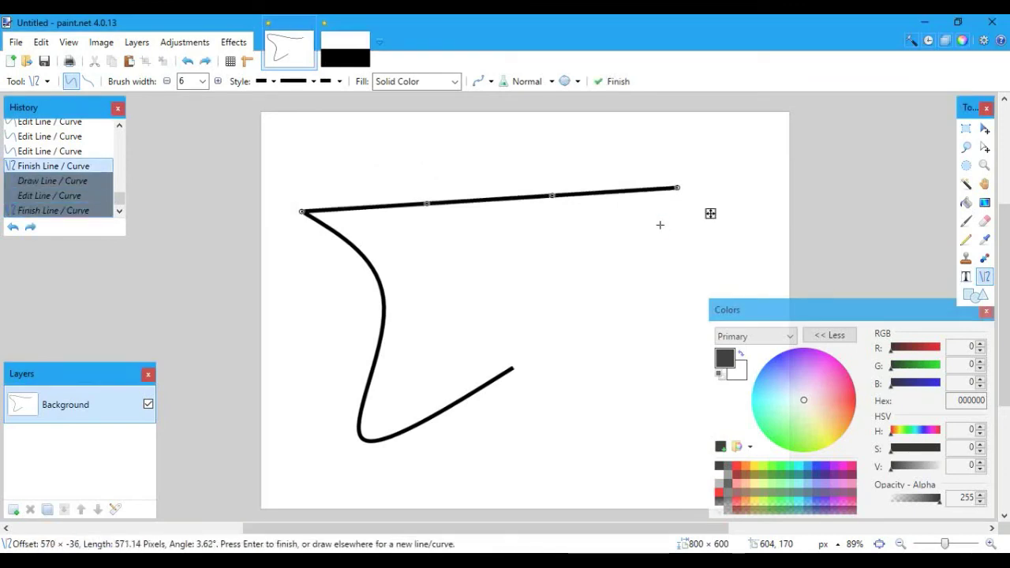
pyautogui.hotkey('ctrl', 'z')
pyautogui.hotkey('ctrl', 'z')
pyautogui.hotkey('ctrl', 'z')
pyautogui.hotkey('ctrl', 'z')
pyautogui.hotkey('ctrl', 'z')
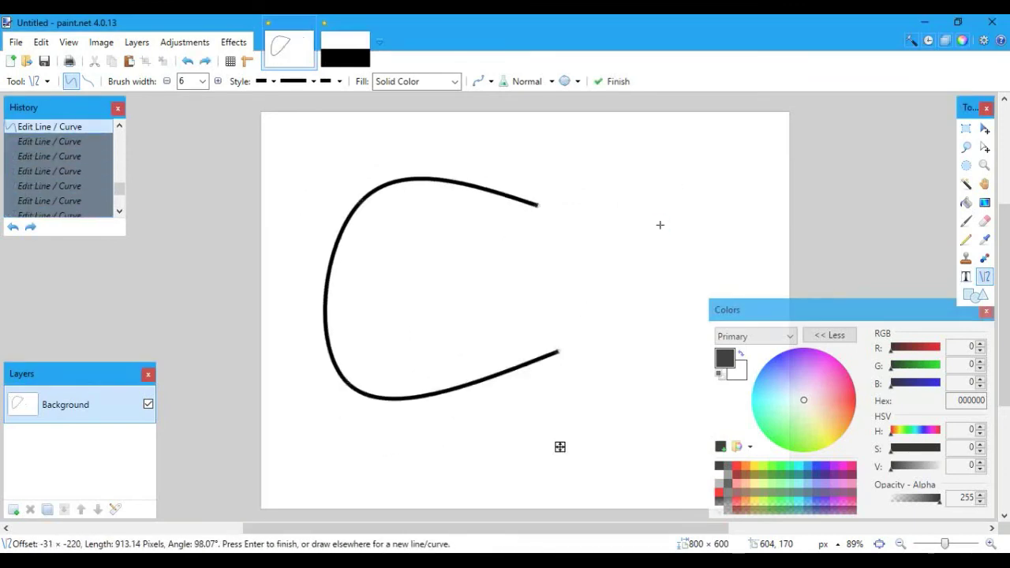
pyautogui.hotkey('ctrl', 'z')
pyautogui.hotkey('ctrl', 'z')
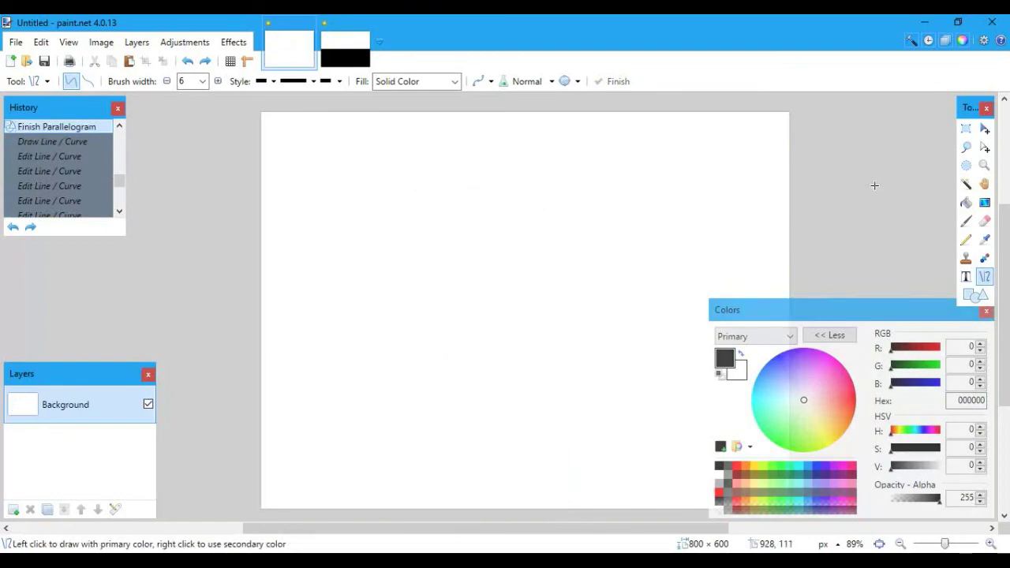
# Step: Select the whole canvas and draw a filled green (00FF21) parallelogram about 686 × 78 pixels across its upper part
pyautogui.hotkey('ctrl', 'a')
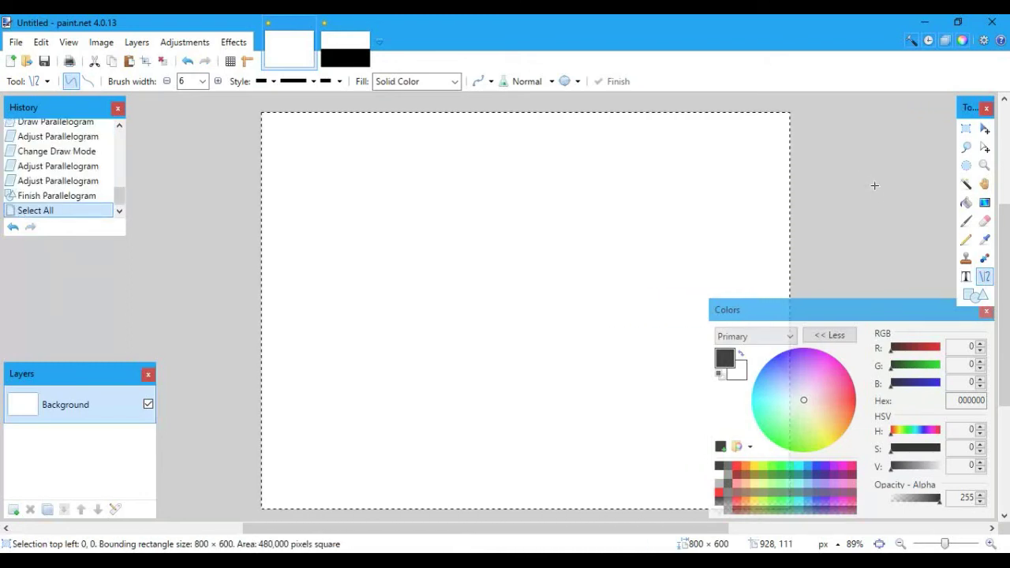
pyautogui.click(36, 81)
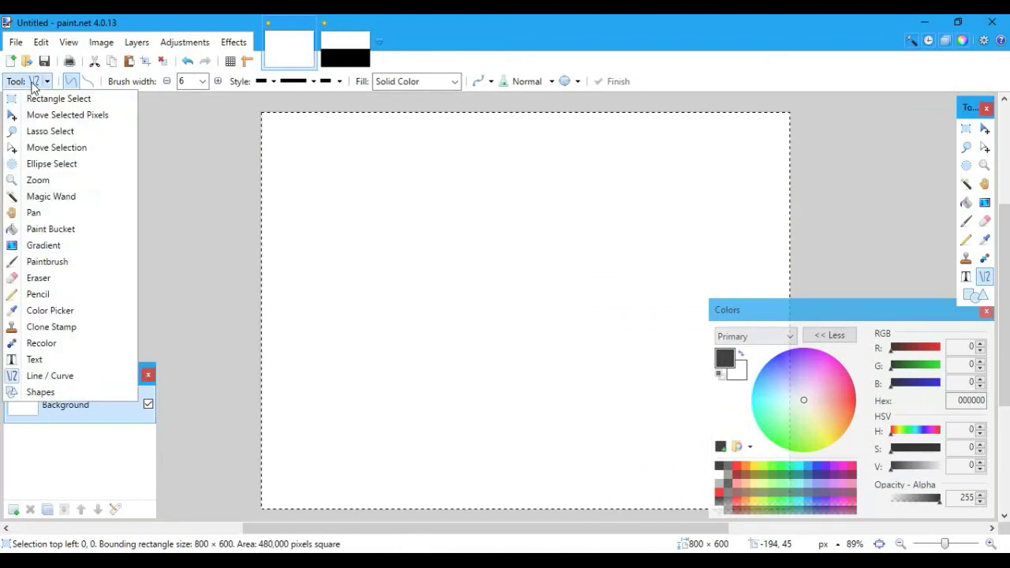
pyautogui.click(51, 392)
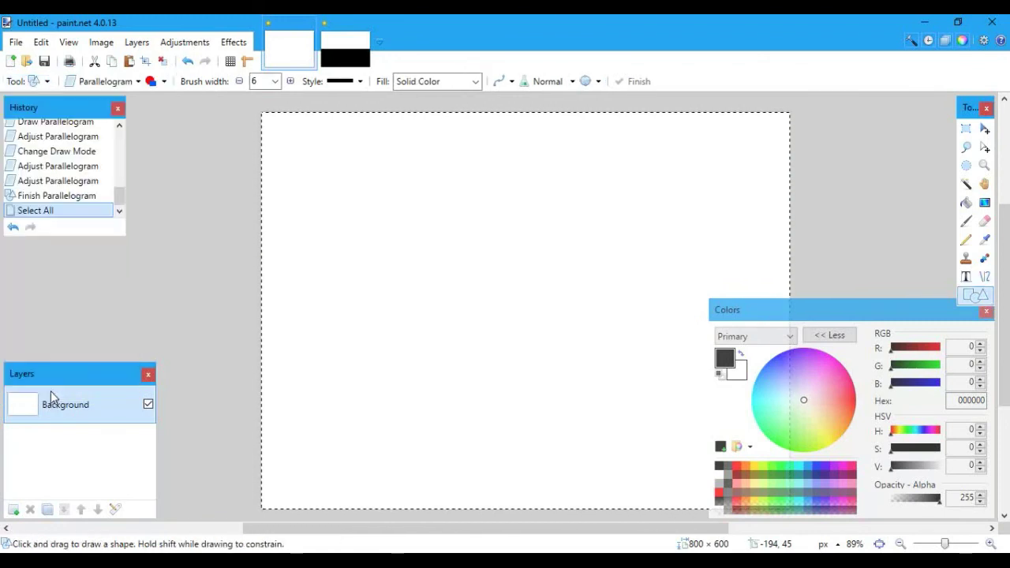
pyautogui.click(783, 468)
pyautogui.moveTo(300, 196)
pyautogui.mouseDown()
pyautogui.moveTo(671, 345)
pyautogui.moveTo(804, 356)
pyautogui.moveTo(668, 272)
pyautogui.moveTo(742, 229)
pyautogui.moveTo(751, 248)
pyautogui.mouseUp()
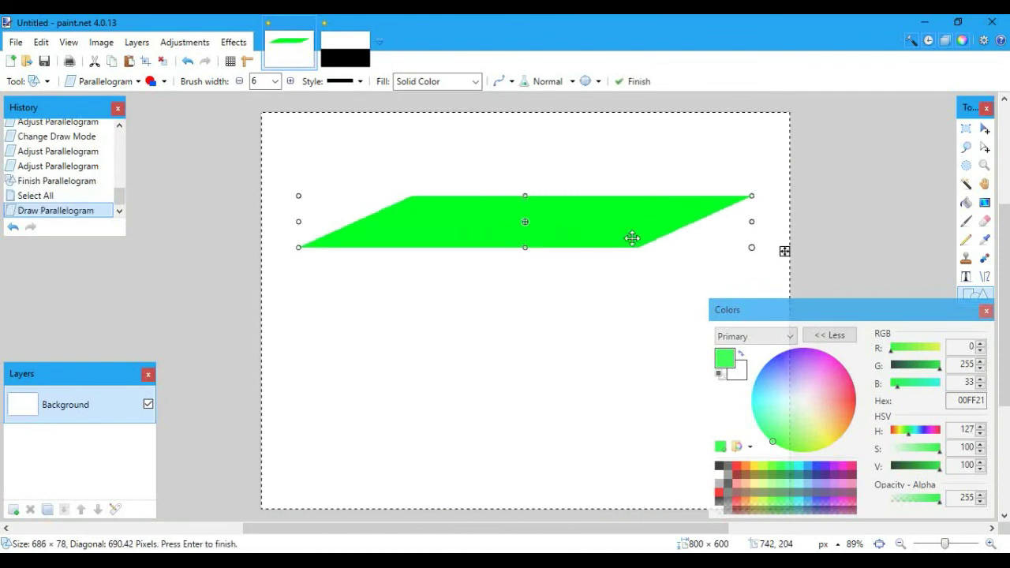
# Step: Change the green parallelogram to a rectangle, move it closer to the canvas's upper edge and finish it
pyautogui.click(130, 82)
pyautogui.click(75, 116)
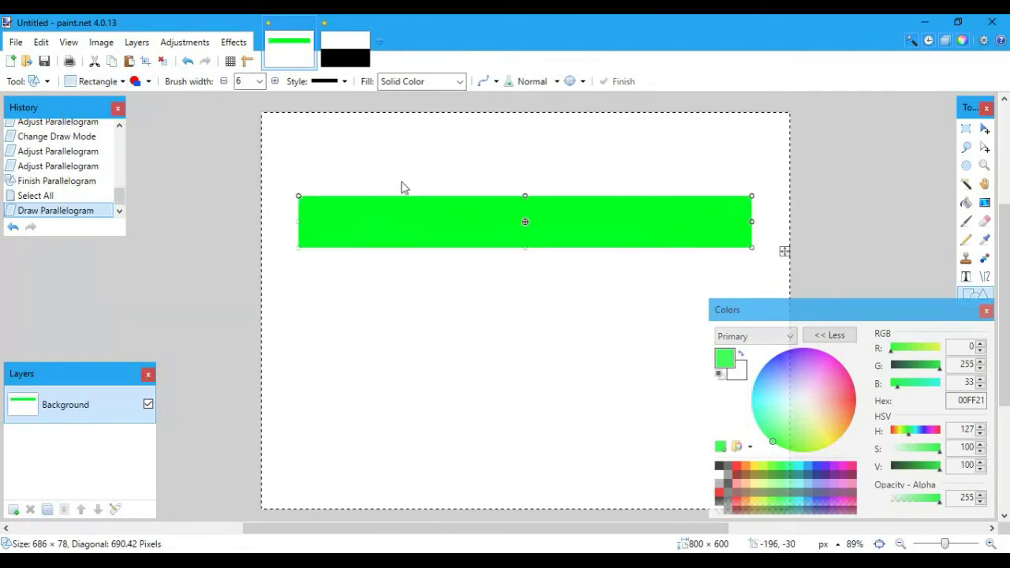
pyautogui.moveTo(590, 215); pyautogui.dragTo(607, 179)
pyautogui.press('Return')
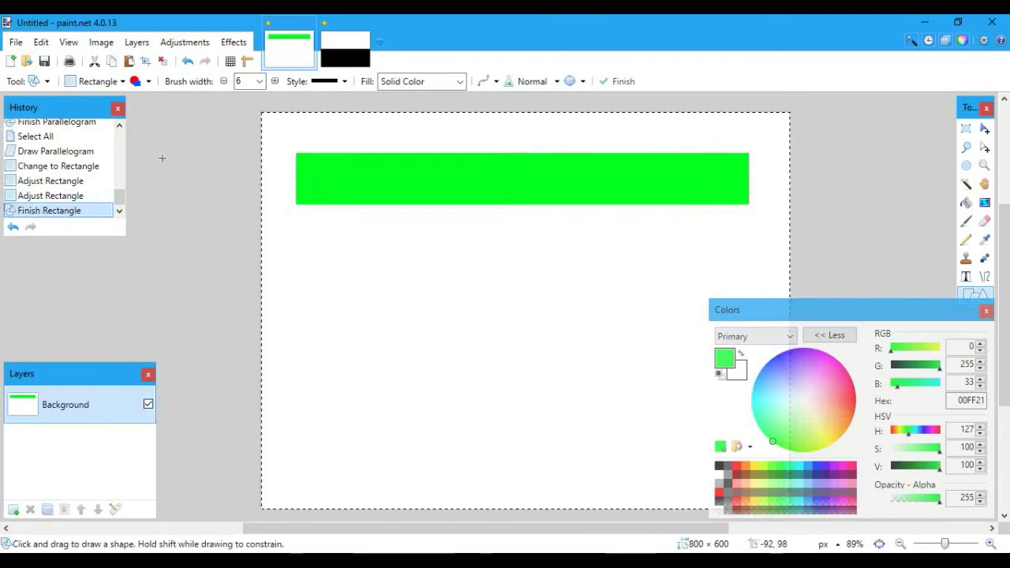
# Step: Select the full-width upper strip around the green bar, about 800 × 202 pixels, with Rectangle Select and cut it out
pyautogui.click(47, 81)
pyautogui.click(73, 103)
pyautogui.moveTo(260, 115); pyautogui.dragTo(873, 246)
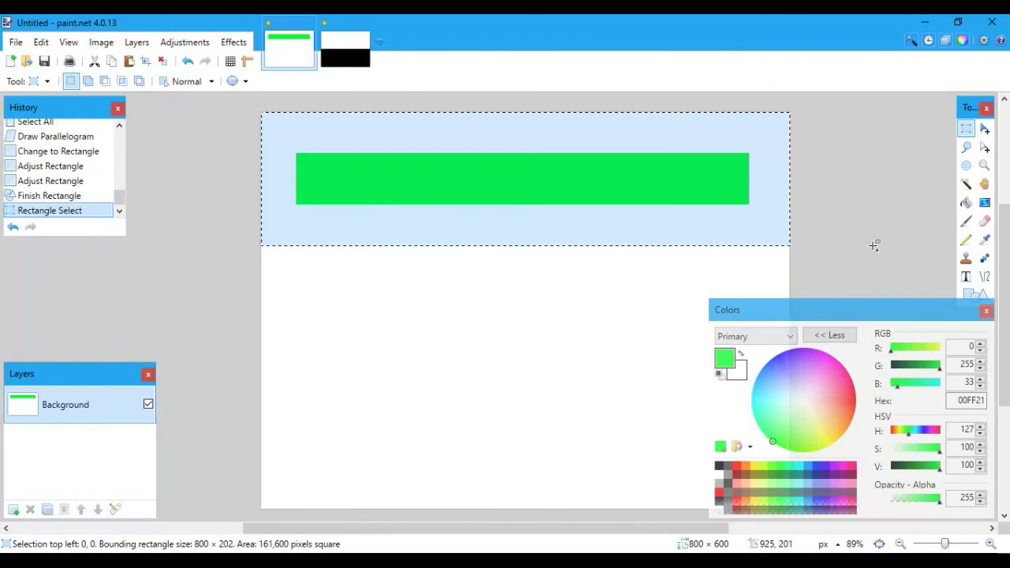
pyautogui.hotkey('ctrl', 'x')
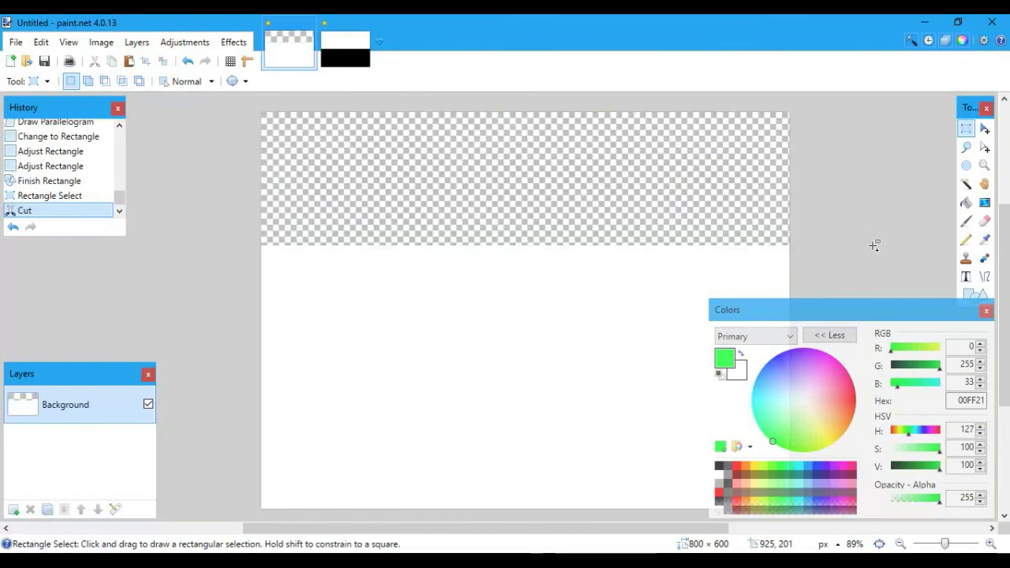
# Step: Select the whole canvas and erase the remaining white background to transparency
pyautogui.hotkey('ctrl', 'a')
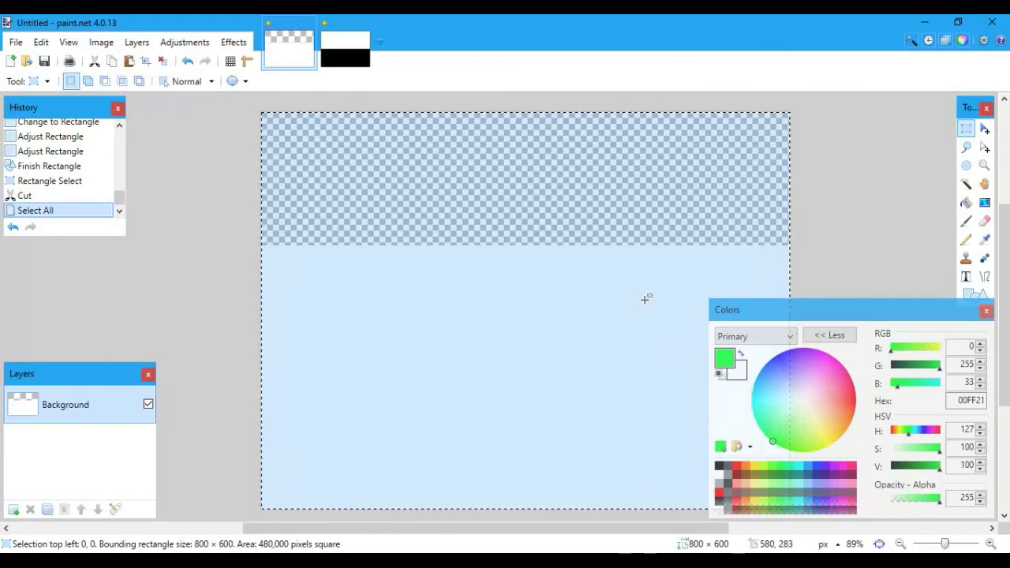
pyautogui.press('Delete')
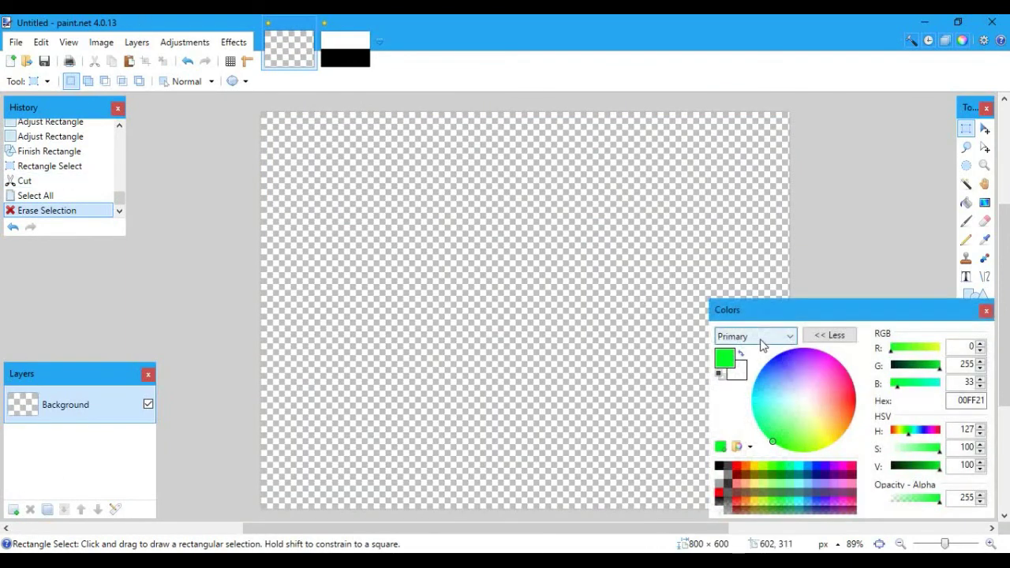
# Step: Set the primary color to black (000000), clear the rectangular selection and draw a filled black rectangle in the canvas's lower middle
pyautogui.click(720, 466)
pyautogui.moveTo(431, 286); pyautogui.dragTo(612, 471)
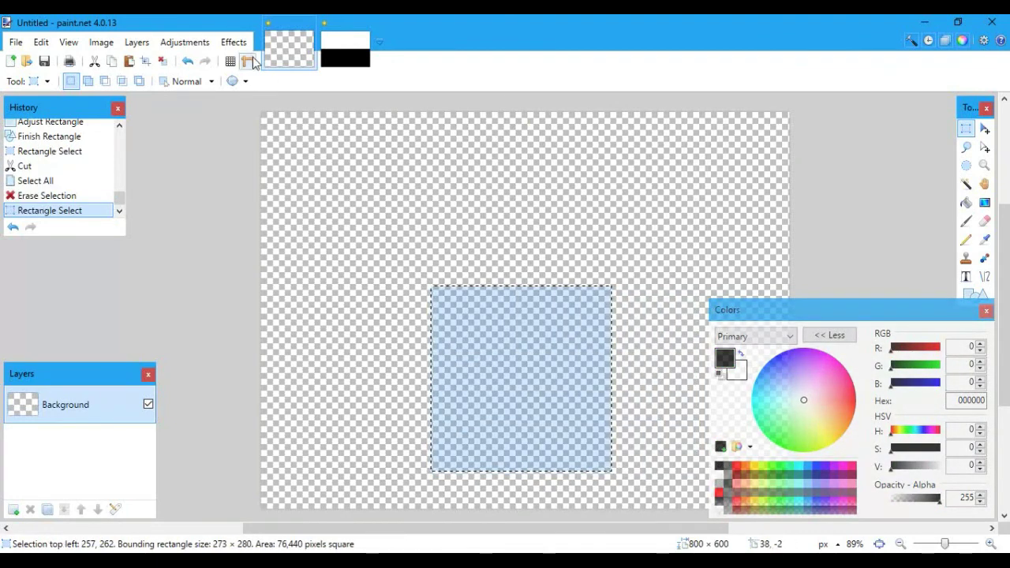
pyautogui.click(975, 295)
pyautogui.click(162, 61)
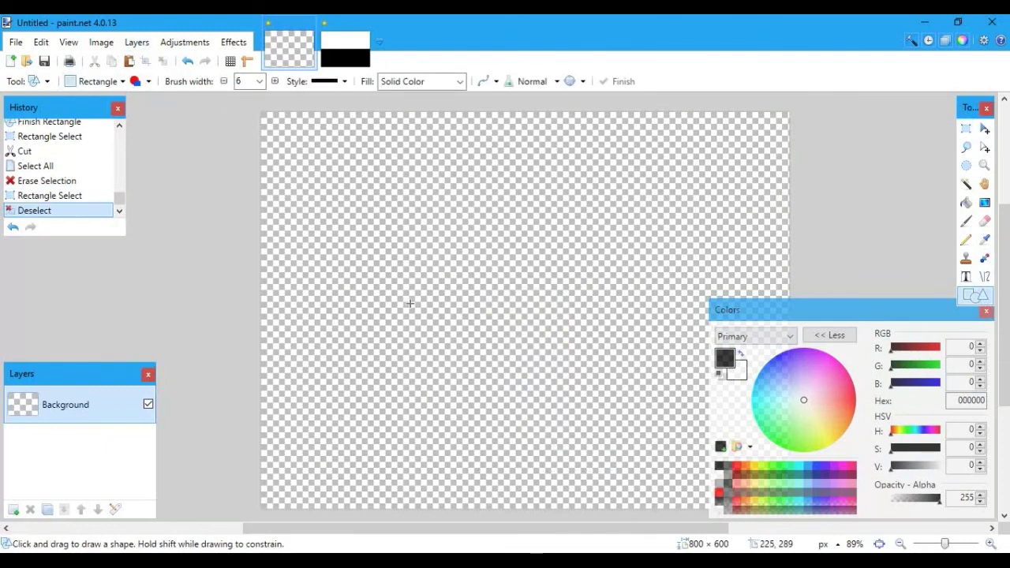
pyautogui.moveTo(440, 293)
pyautogui.mouseDown()
pyautogui.moveTo(586, 442)
pyautogui.moveTo(661, 480)
pyautogui.mouseUp()
pyautogui.click(719, 282)
# Step: Paste the cut strip with the green bar onto a new layer, shift it down to about -3, 31 and deselect it
pyautogui.click(12, 517)
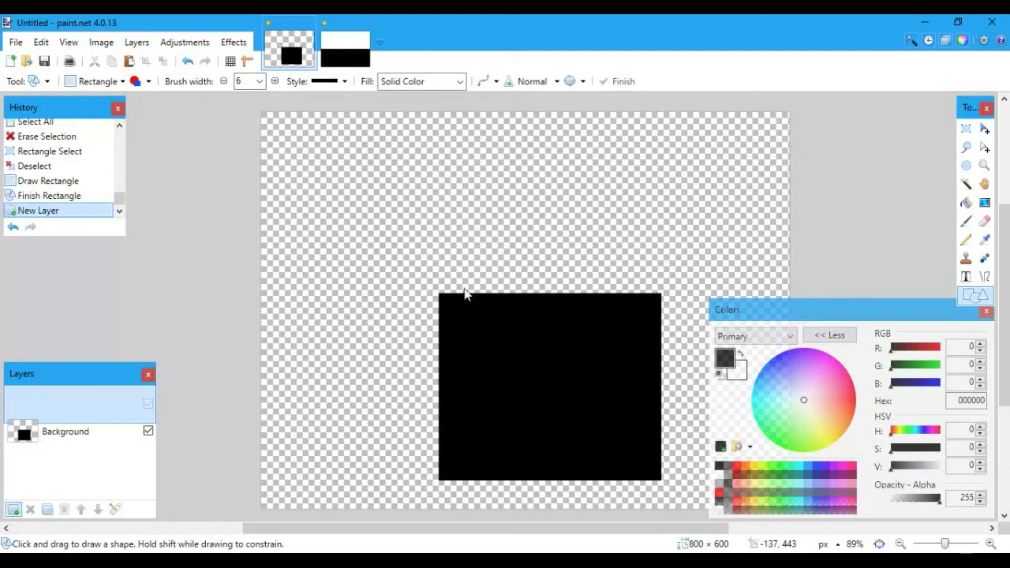
pyautogui.hotkey('ctrl', 'v')
pyautogui.moveTo(605, 167)
pyautogui.mouseDown()
pyautogui.moveTo(607, 186)
pyautogui.moveTo(610, 174)
pyautogui.mouseUp()
pyautogui.moveTo(386, 160); pyautogui.dragTo(382, 159)
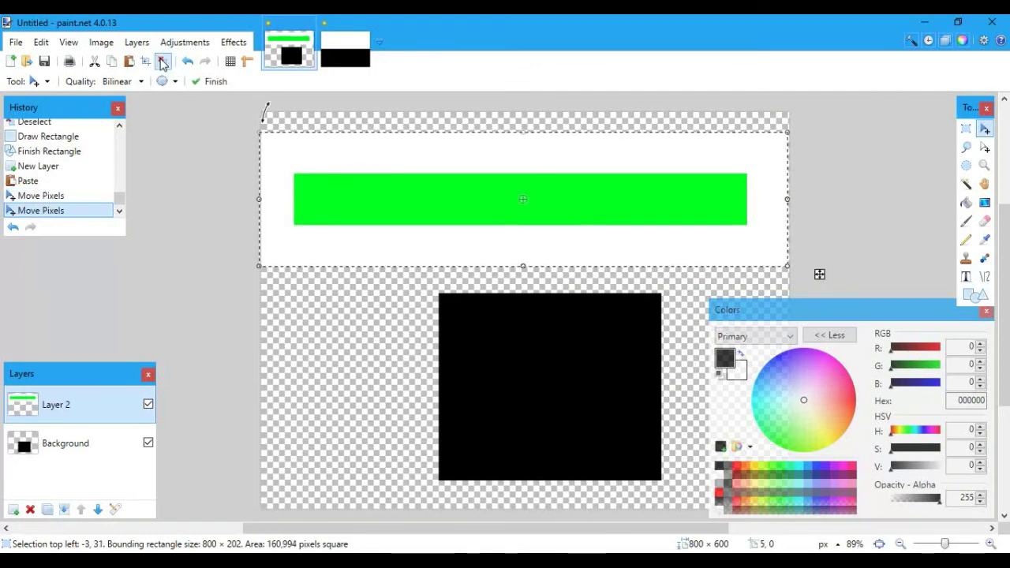
pyautogui.hotkey('ctrl', 'd')
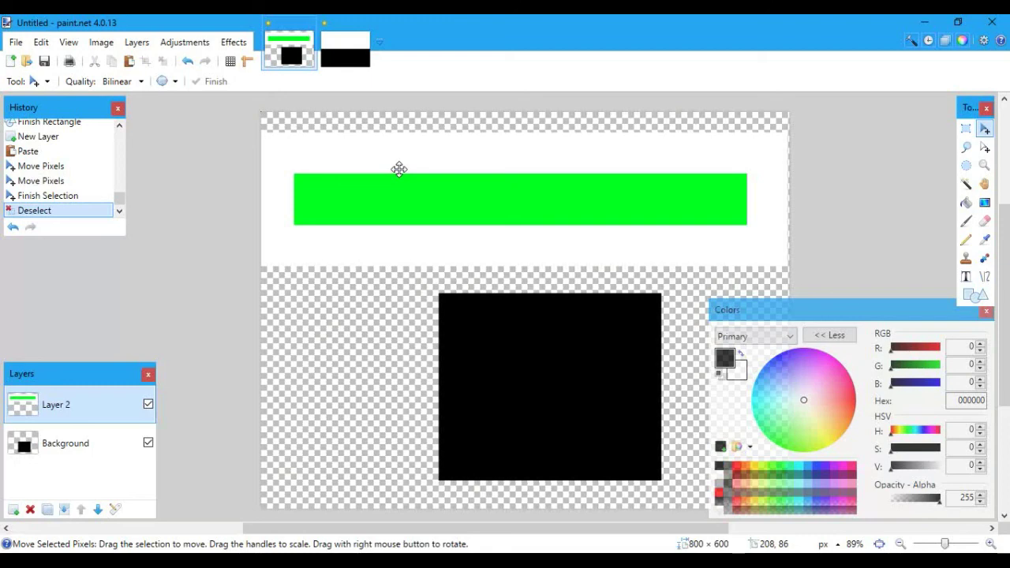
pyautogui.hscroll(-5, 398, 169)
pyautogui.hscroll(2, 399, 169)
pyautogui.scroll(-3, 399, 169)
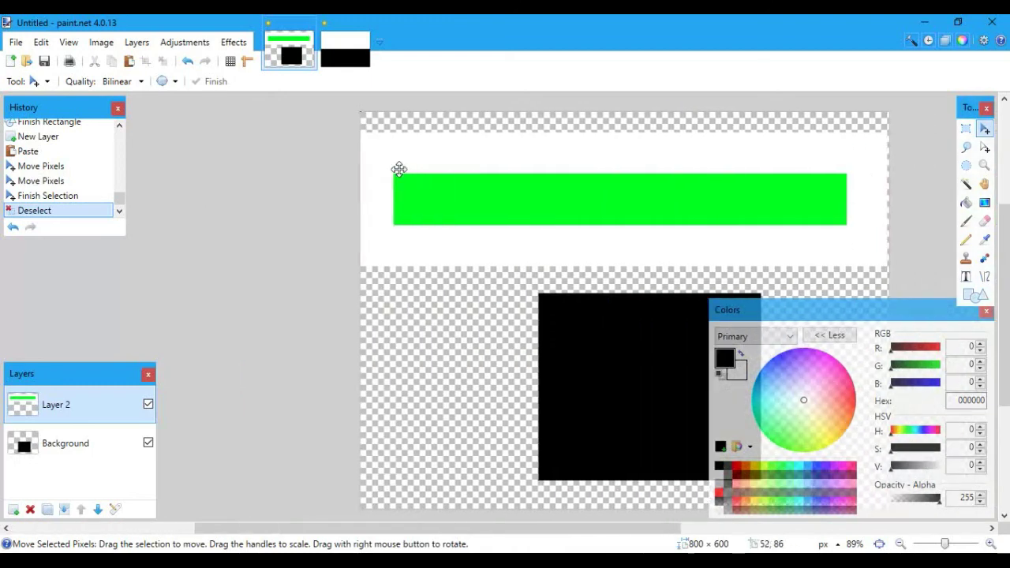
pyautogui.scroll(3, 399, 169)
pyautogui.hscroll(-3, 399, 169)
pyautogui.scroll(-1, 399, 169)
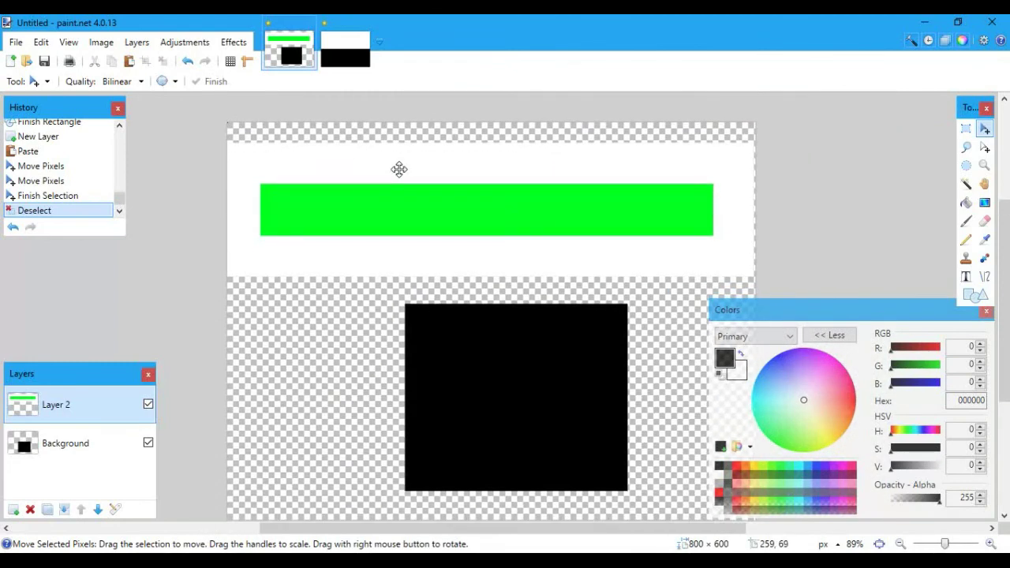
pyautogui.scroll(-1, 398, 169)
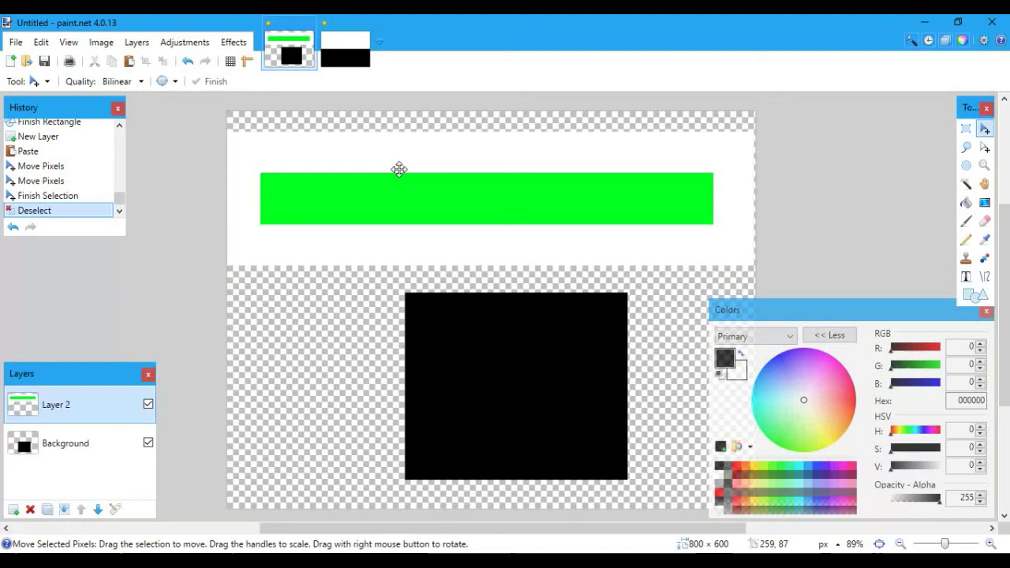
# Step: Select the white area around the green bar on Layer 2 with the Magic Wand and erase it
pyautogui.click(38, 81)
pyautogui.click(59, 199)
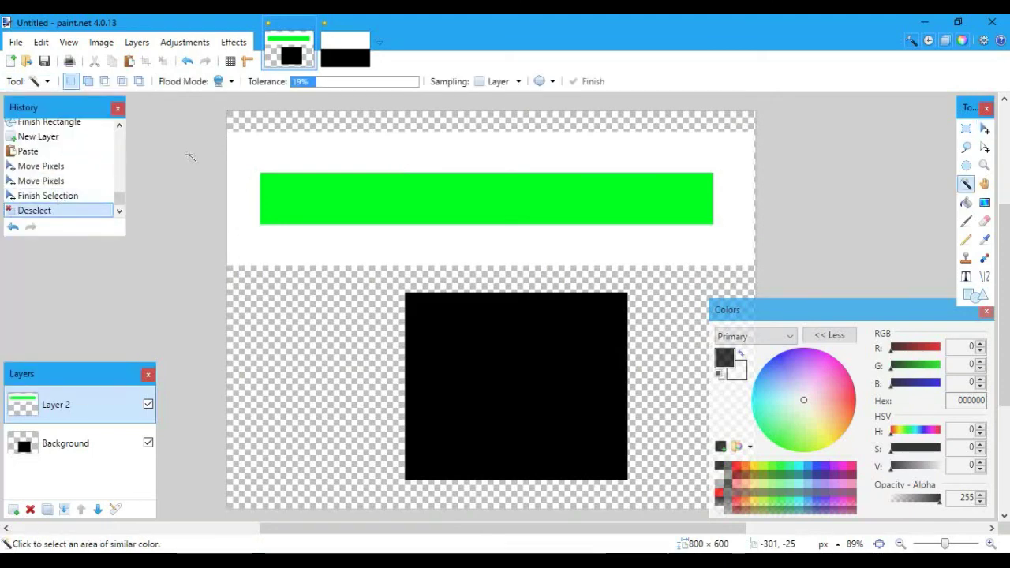
pyautogui.click(254, 150)
pyautogui.press('Delete')
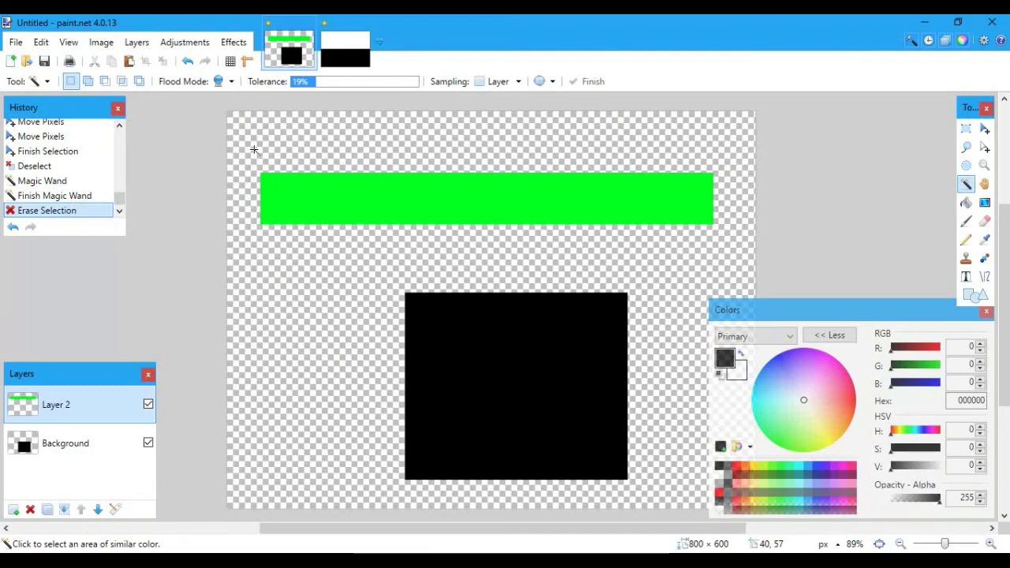
# Step: Examine the green bar's edges and the cleared transparent area around it up close and at full canvas view
pyautogui.scroll(6, 254, 150)
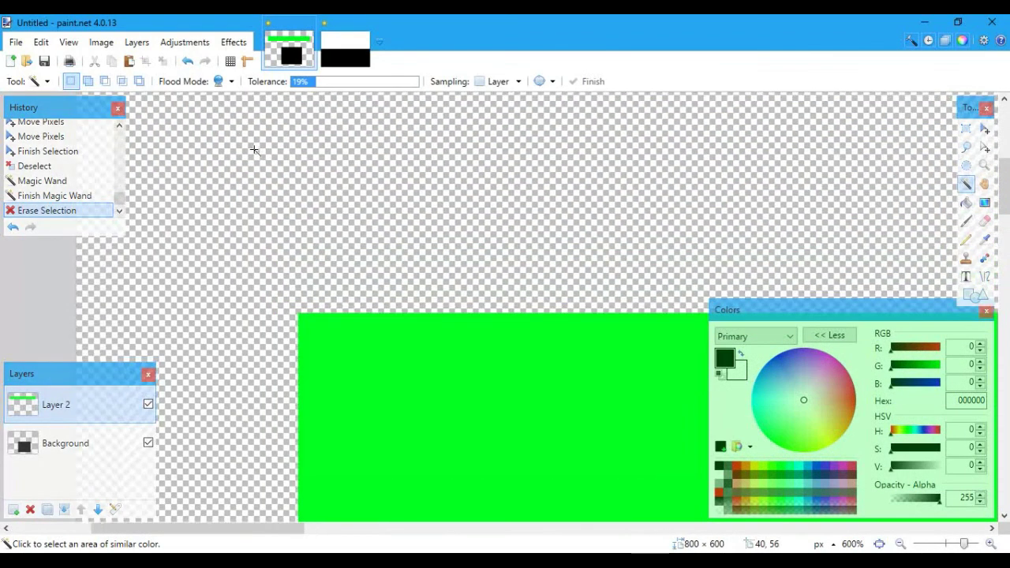
pyautogui.hscroll(-3, 255, 149)
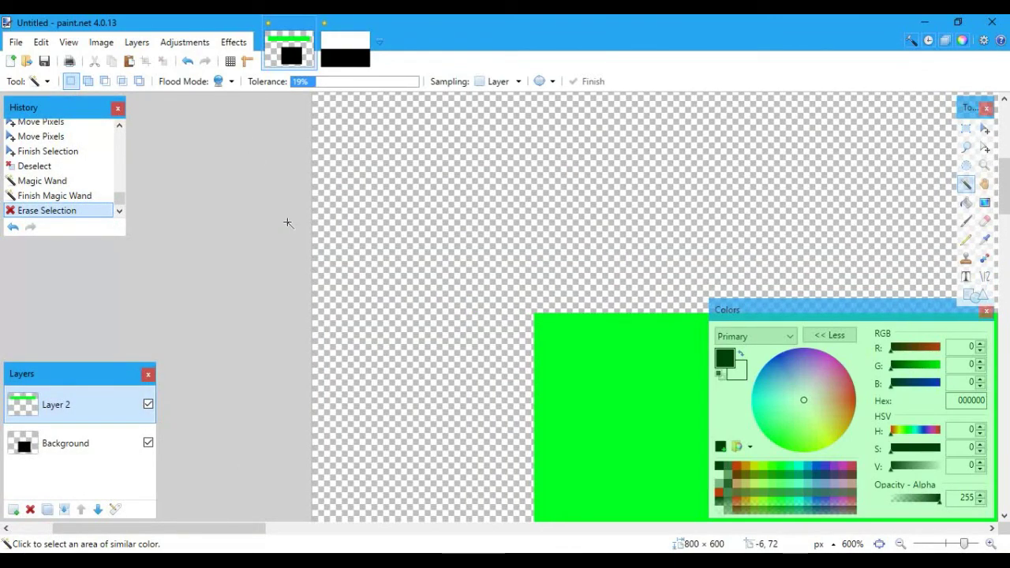
pyautogui.click(288, 226)
pyautogui.scroll(-4, 287, 224)
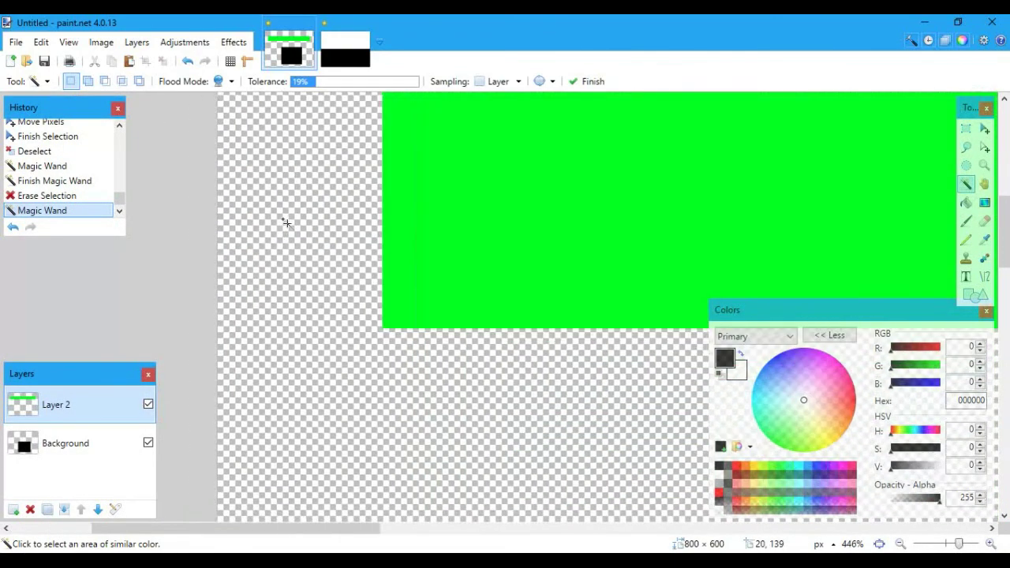
pyautogui.scroll(-3, 288, 224)
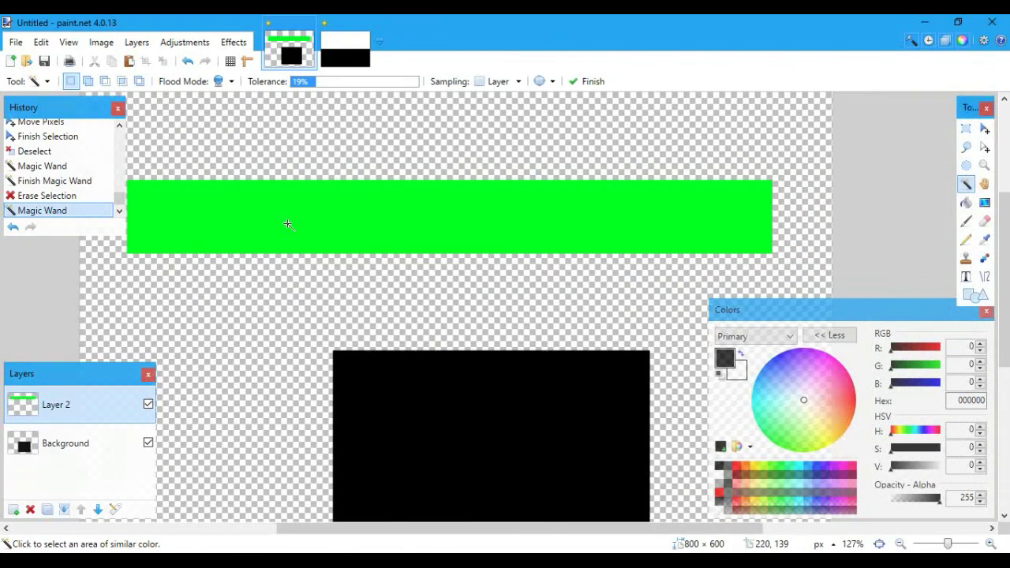
pyautogui.scroll(-4, 287, 224)
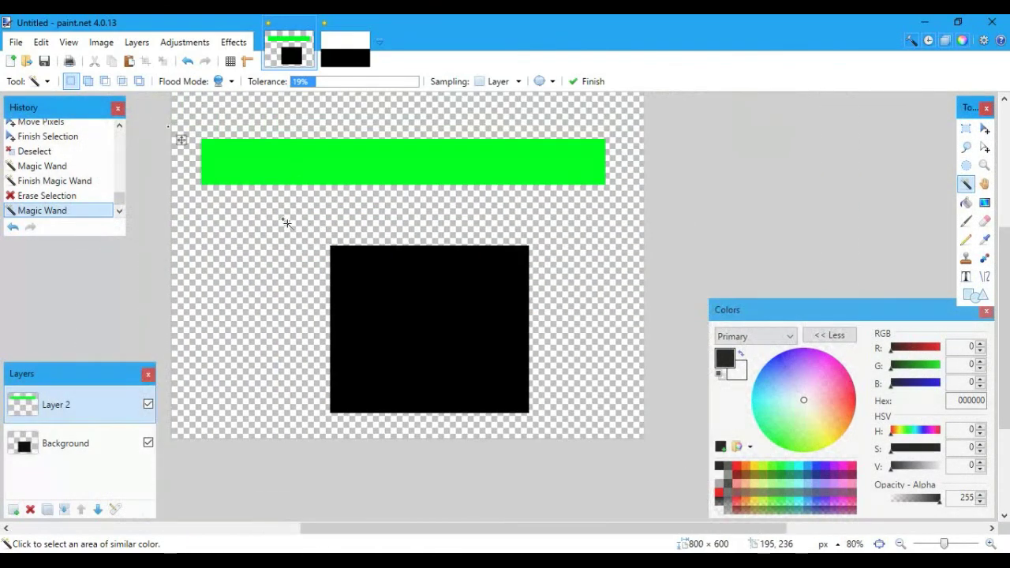
pyautogui.scroll(-1, 288, 224)
pyautogui.scroll(1, 287, 224)
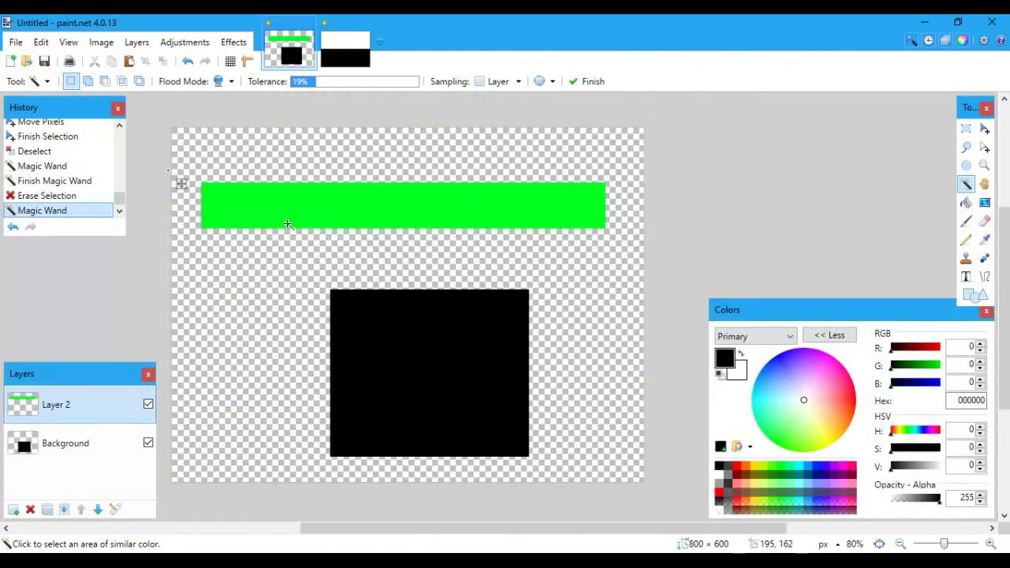
pyautogui.hscroll(-1, 287, 225)
pyautogui.scroll(-1, 287, 224)
pyautogui.scroll(1, 288, 225)
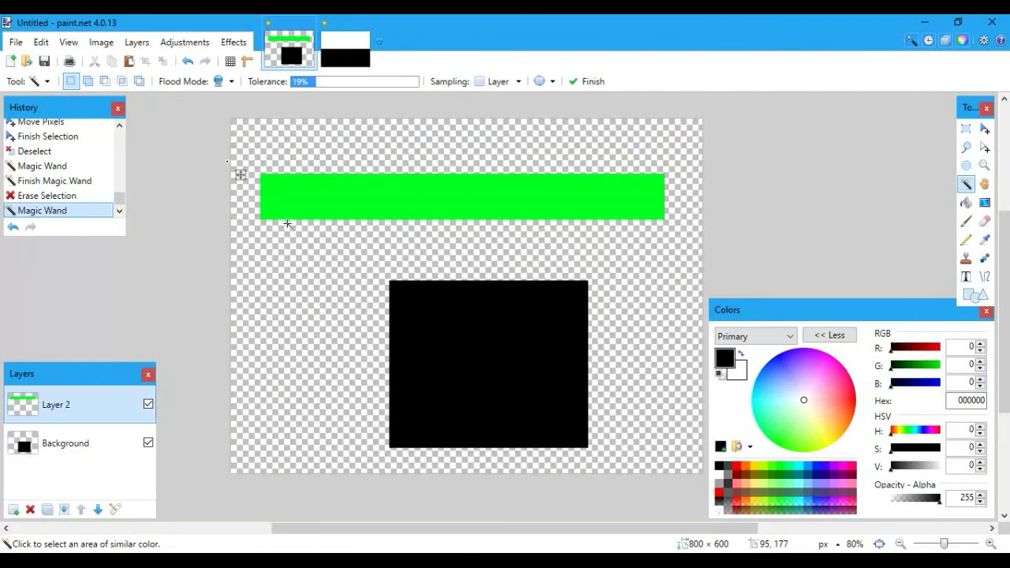
# Step: Select everything on the Background layer and erase the black rectangle
pyautogui.click(79, 445)
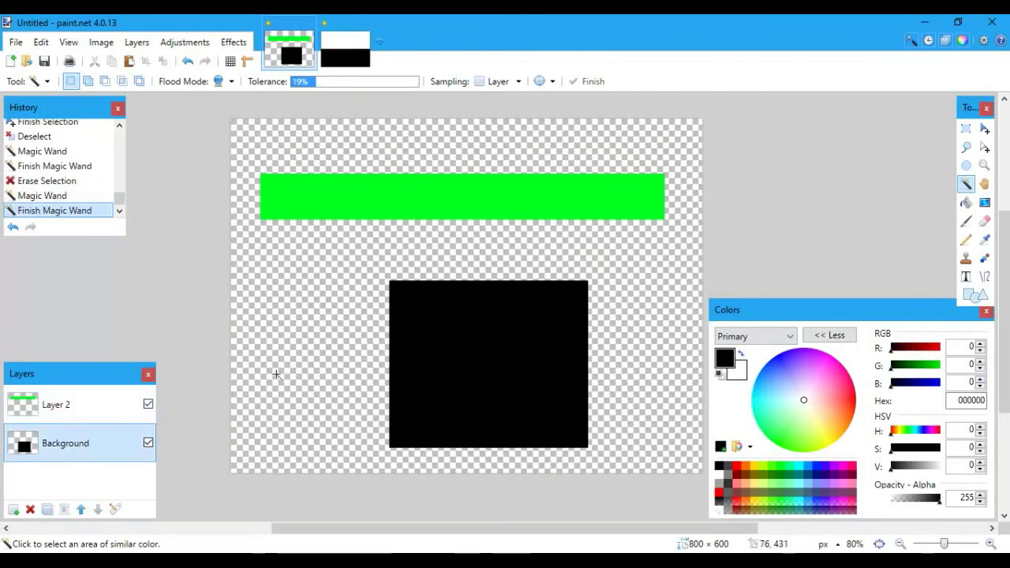
pyautogui.hotkey('ctrl', 'a')
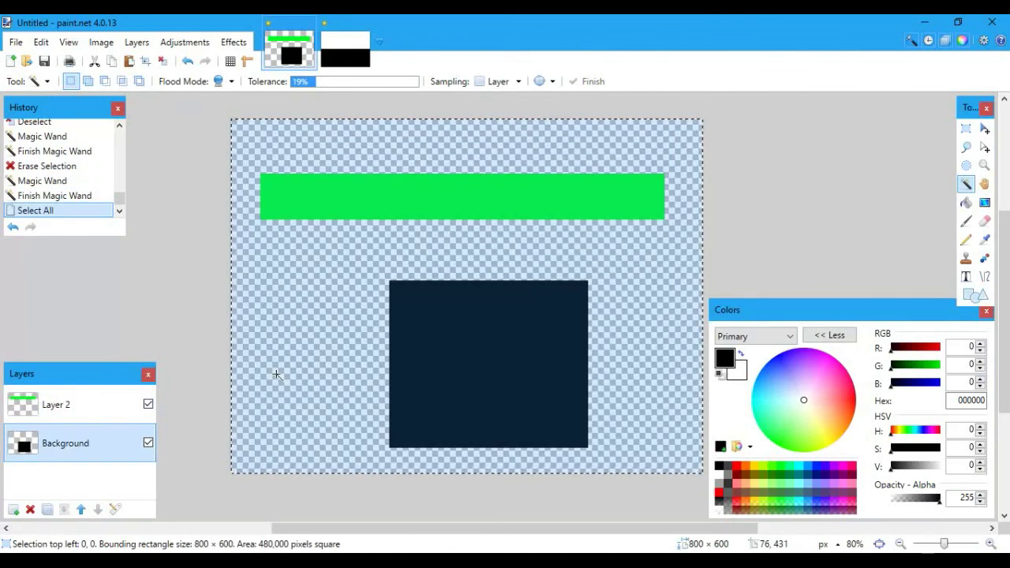
pyautogui.press('Delete')
# Step: Undo the erasing, pasting, layer, cutting and rectangle edits back to the originally drawn green parallelogram
pyautogui.hotkey('ctrl', 'z')
pyautogui.hotkey('ctrl', 'z')
pyautogui.hotkey('ctrl', 'z')
pyautogui.hotkey('ctrl', 'z')
pyautogui.hotkey('ctrl', 'z')
pyautogui.hotkey('ctrl', 'z')
pyautogui.hotkey('ctrl', 'z')
pyautogui.hotkey('ctrl', 'z')
pyautogui.hotkey('ctrl', 'z')
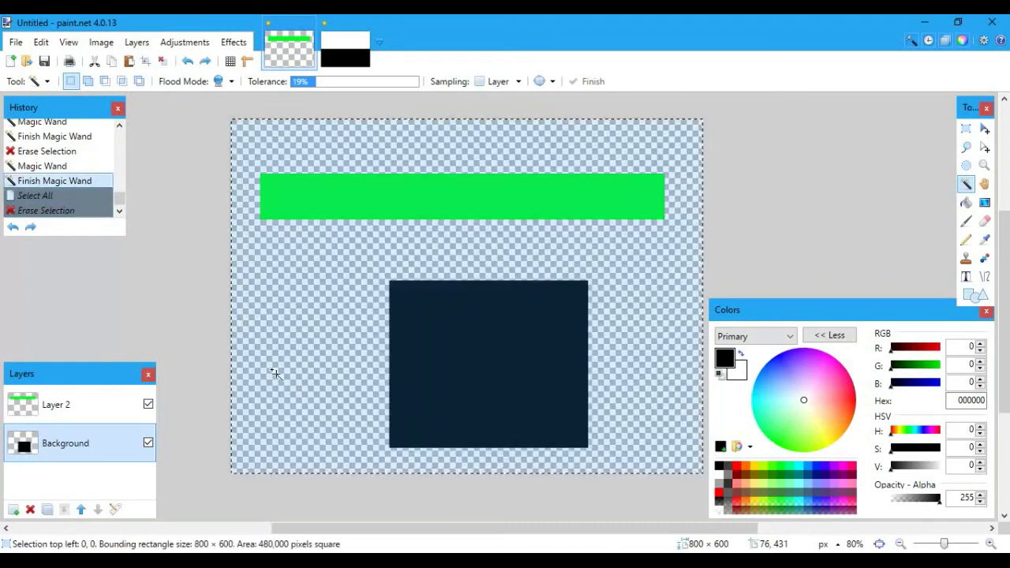
pyautogui.hotkey('ctrl', 'z')
pyautogui.hotkey('ctrl', 'z')
pyautogui.hotkey('ctrl', 'z')
pyautogui.hotkey('ctrl', 'z')
pyautogui.hotkey('ctrl', 'z')
pyautogui.hotkey('ctrl', 'z')
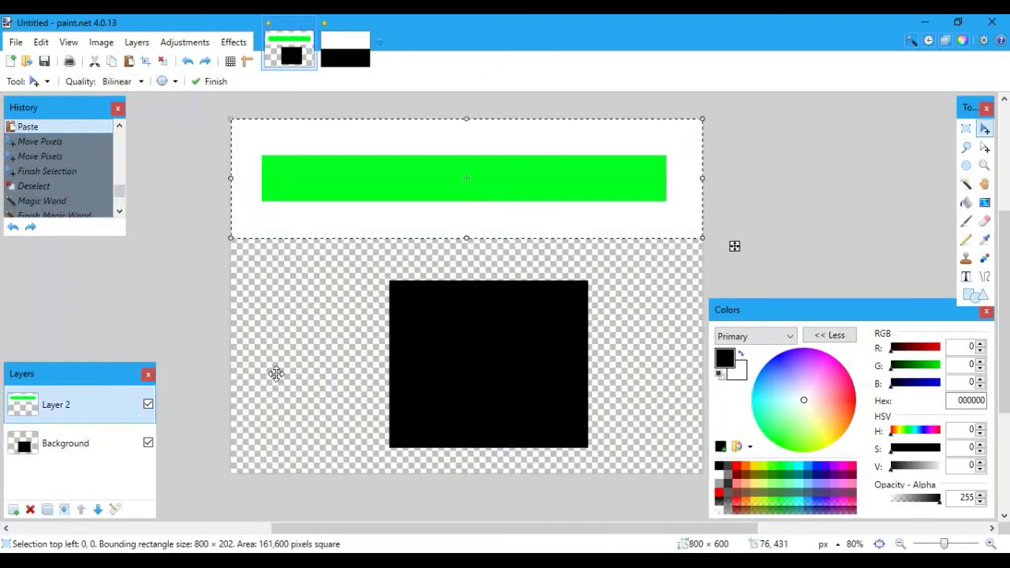
pyautogui.hotkey('ctrl', 'z')
pyautogui.hotkey('ctrl', 'z')
pyautogui.hotkey('ctrl', 'z')
pyautogui.hotkey('ctrl', 'z')
pyautogui.hotkey('ctrl', 'z')
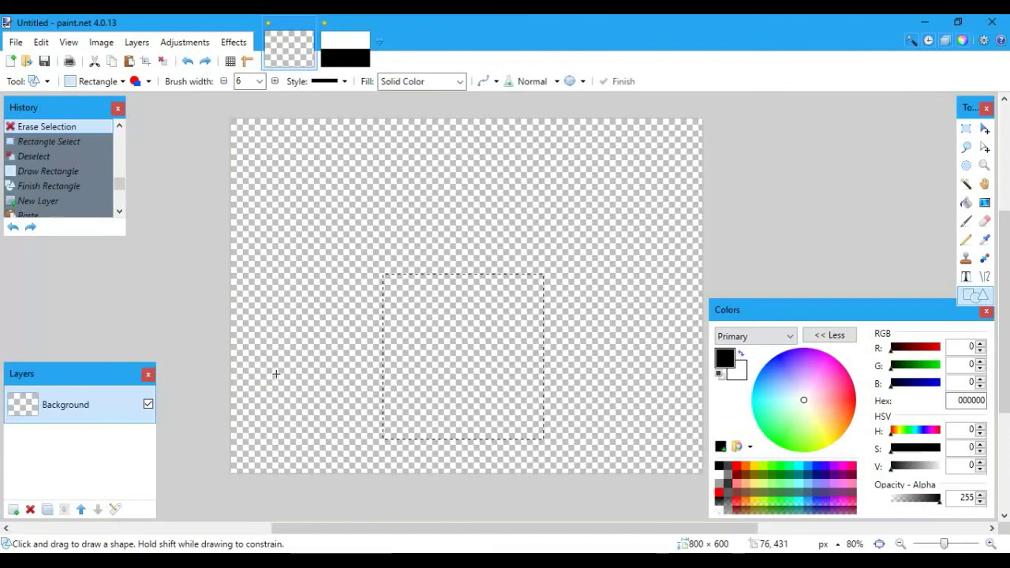
pyautogui.hotkey('ctrl', 'z')
pyautogui.hotkey('ctrl', 'z')
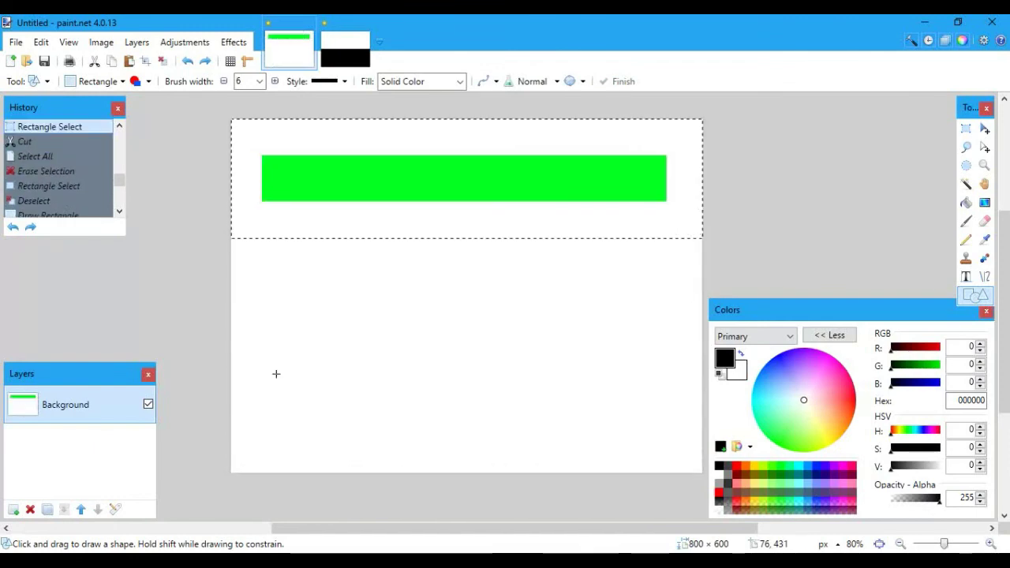
pyautogui.hotkey('ctrl', 'z')
pyautogui.hotkey('ctrl', 'z')
pyautogui.hotkey('ctrl', 'z')
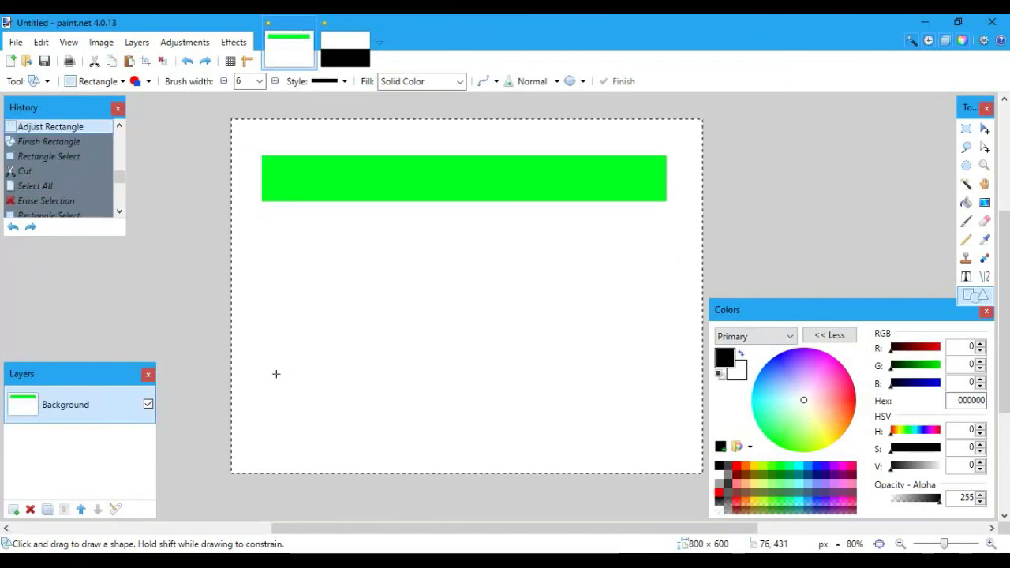
pyautogui.hotkey('ctrl', 'z')
pyautogui.hotkey('ctrl', 'z')
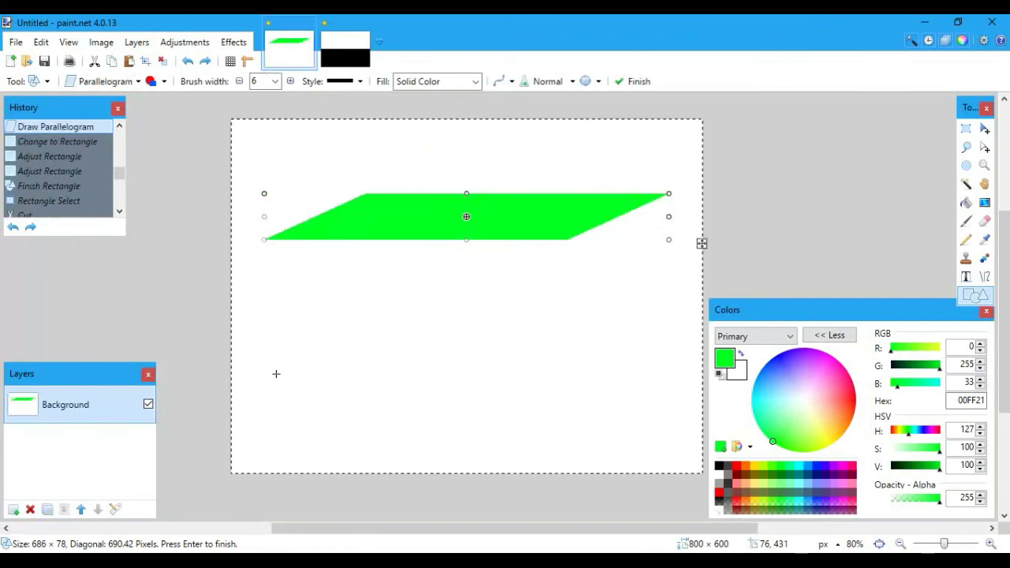